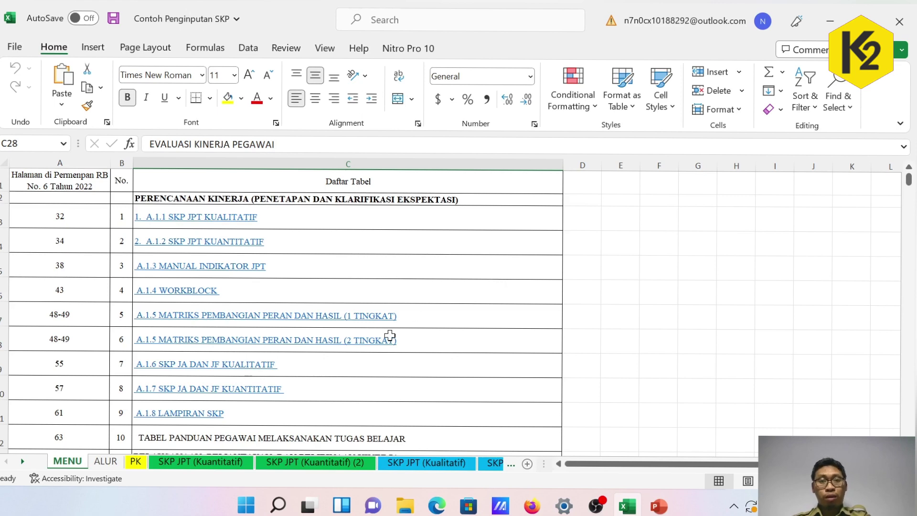
Review the eight-stage process on the ALUR sheet and the strategic objectives, indicators and targets table on the PK sheet
{"action": "left_click", "coordinate": [105, 461]}
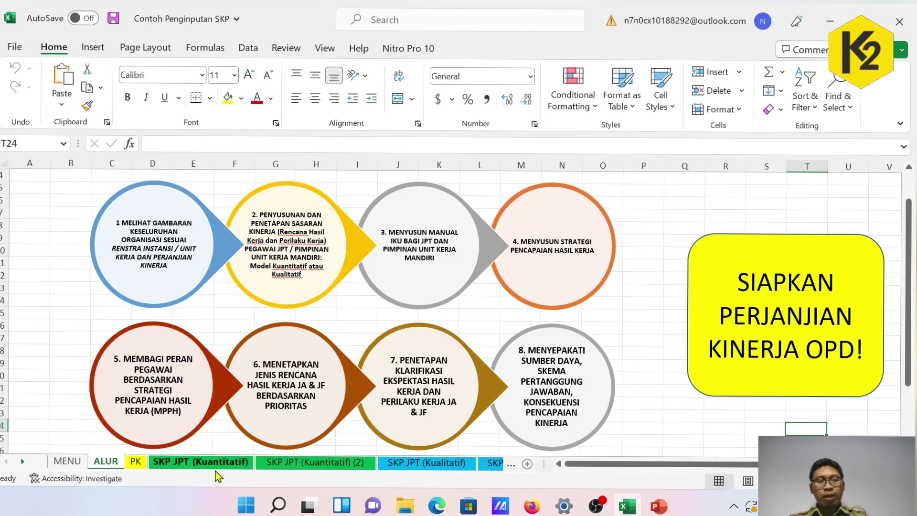
{"action": "left_click", "coordinate": [135, 462]}
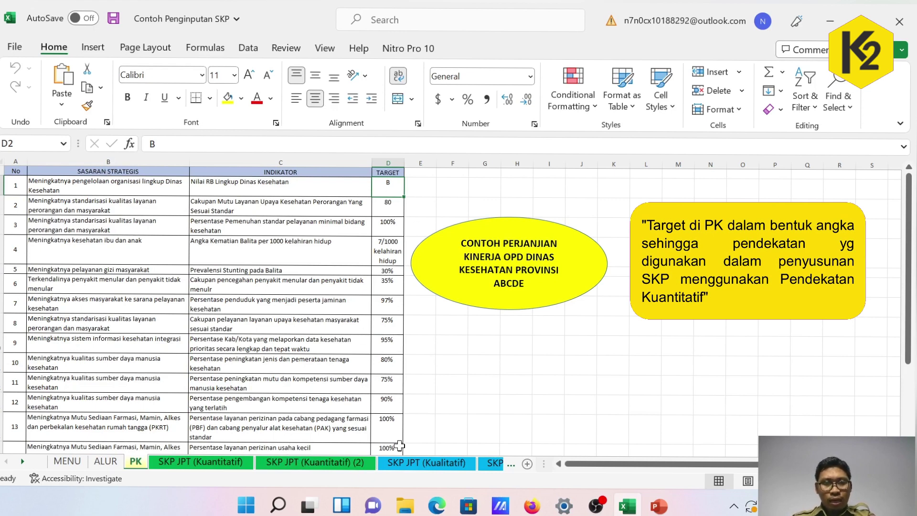
{"action": "scroll", "coordinate": [400, 446], "scroll_direction": "down", "scroll_amount": 3}
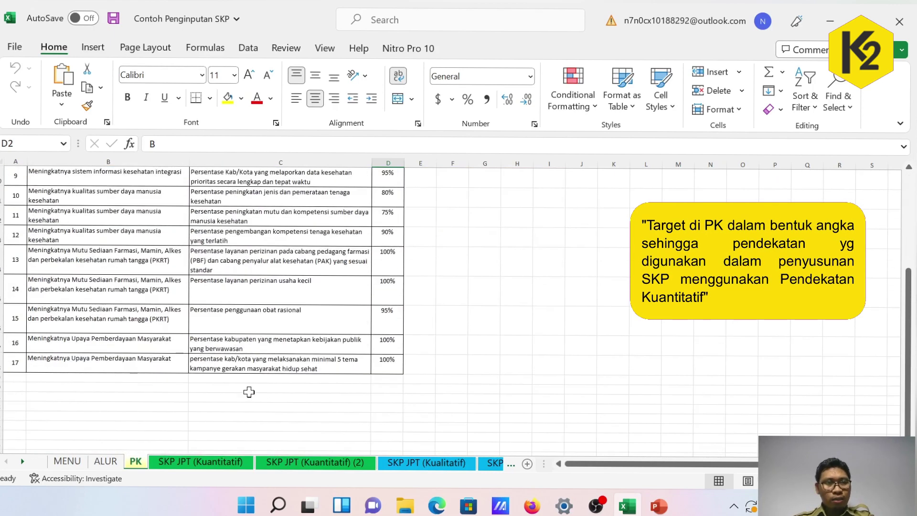
{"action": "scroll", "coordinate": [130, 402], "scroll_direction": "up", "scroll_amount": 1}
{"action": "scroll", "coordinate": [129, 402], "scroll_direction": "up", "scroll_amount": 2}
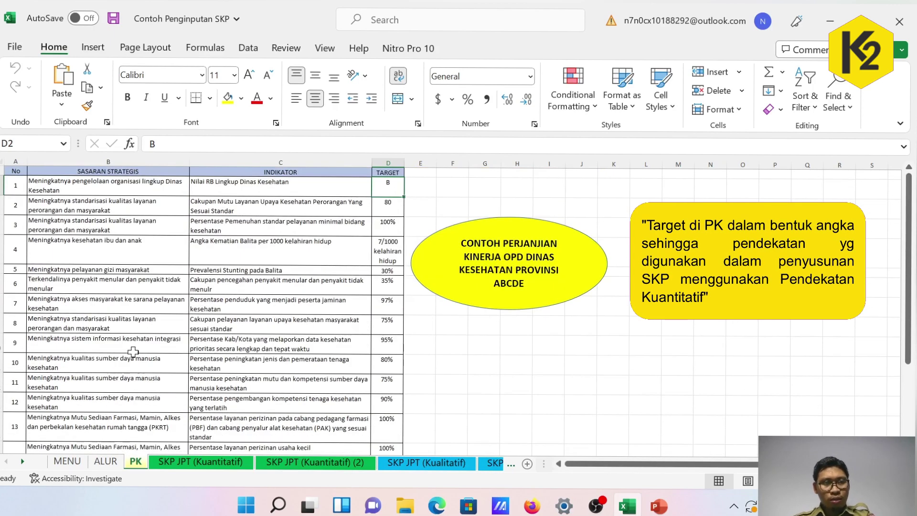
{"action": "scroll", "coordinate": [133, 353], "scroll_direction": "down", "scroll_amount": 2}
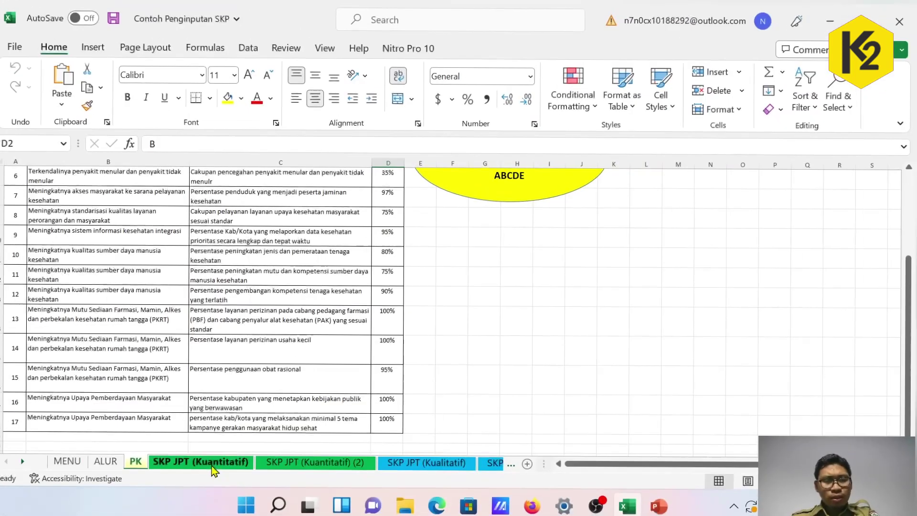
Open the SKP JPT (Kuantitatif) sheet and examine the government name line and the identity fields for the assessed employee and the assessing official
{"action": "left_click", "coordinate": [211, 464]}
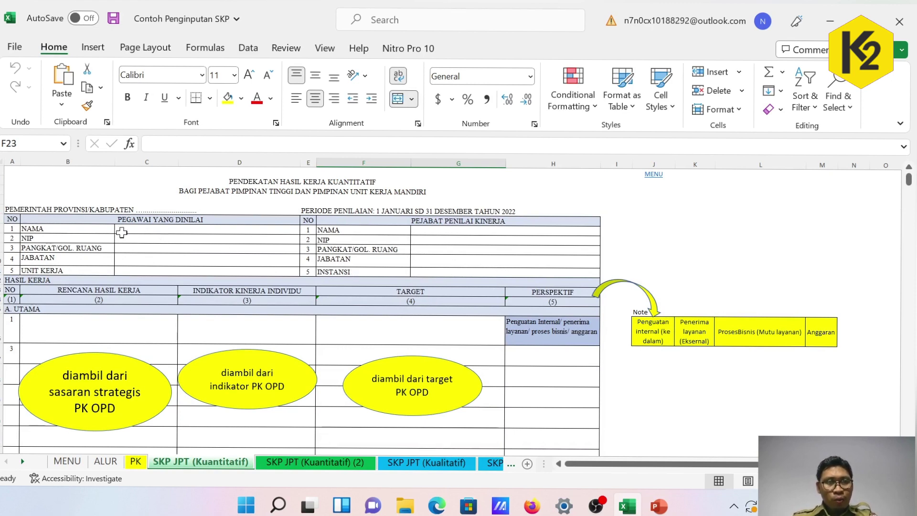
{"action": "mouse_move", "coordinate": [128, 233]}
{"action": "left_mouse_down"}
{"action": "mouse_move", "coordinate": [136, 257]}
{"action": "mouse_move", "coordinate": [134, 231]}
{"action": "left_mouse_up"}
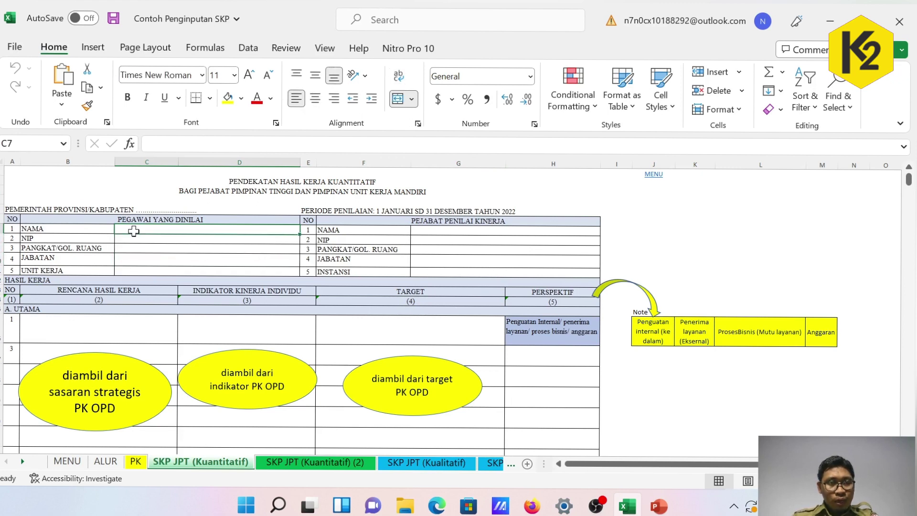
{"action": "left_click", "coordinate": [133, 258]}
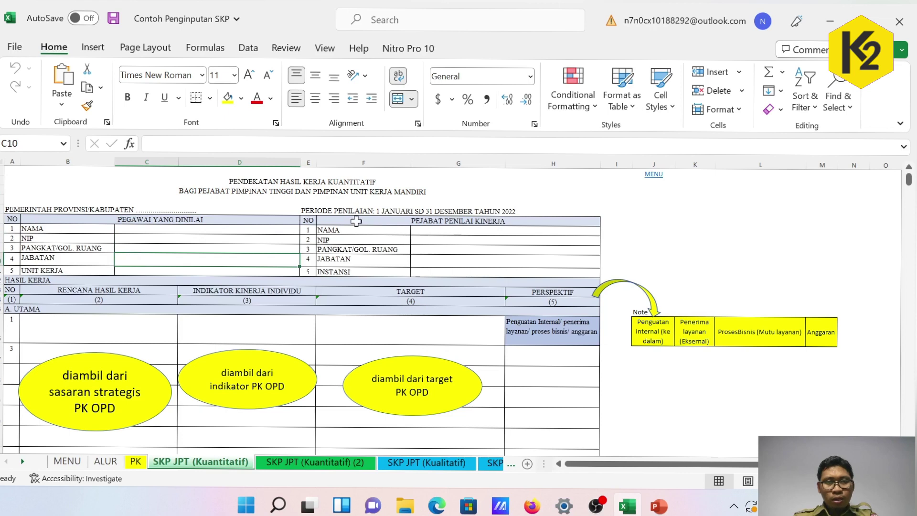
{"action": "left_click", "coordinate": [482, 237]}
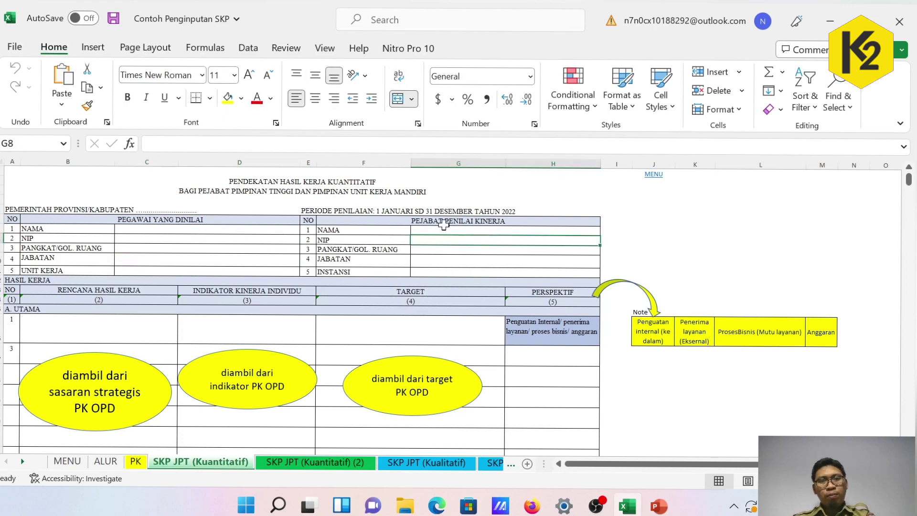
{"action": "left_click", "coordinate": [470, 230]}
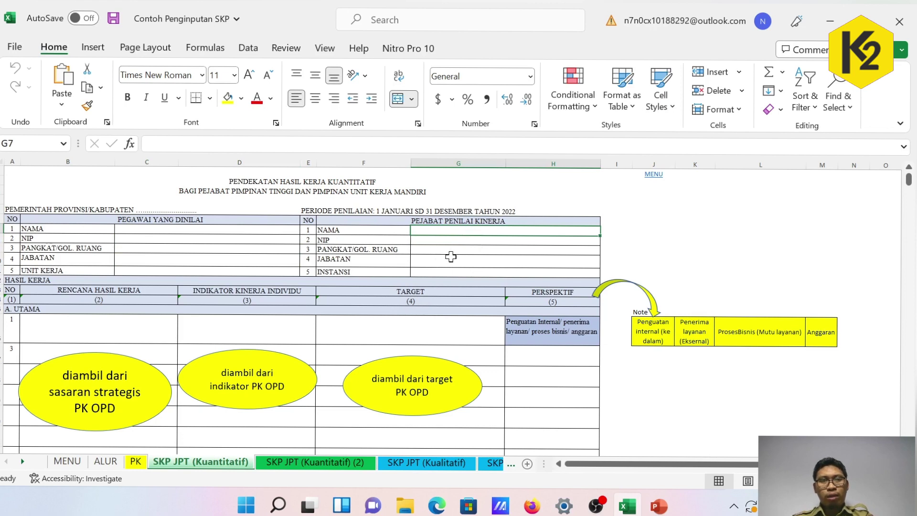
{"action": "left_click", "coordinate": [38, 210]}
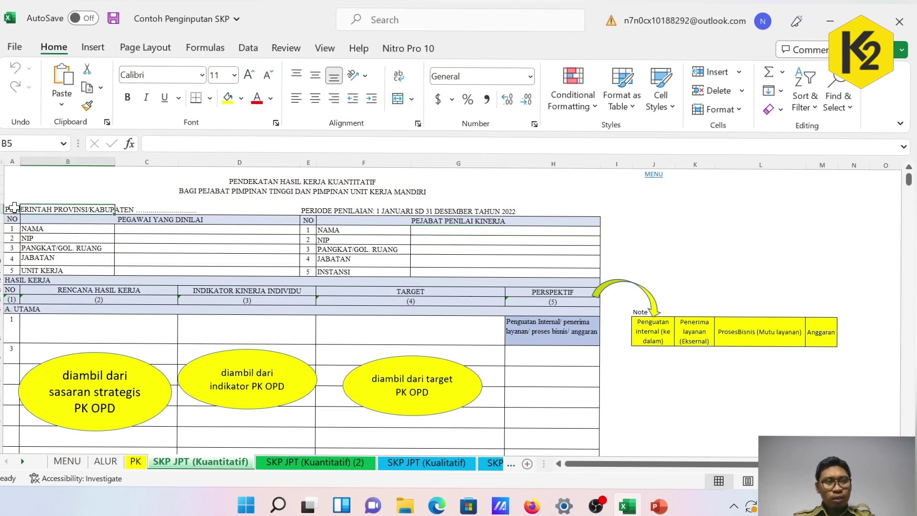
{"action": "key", "text": "Left"}
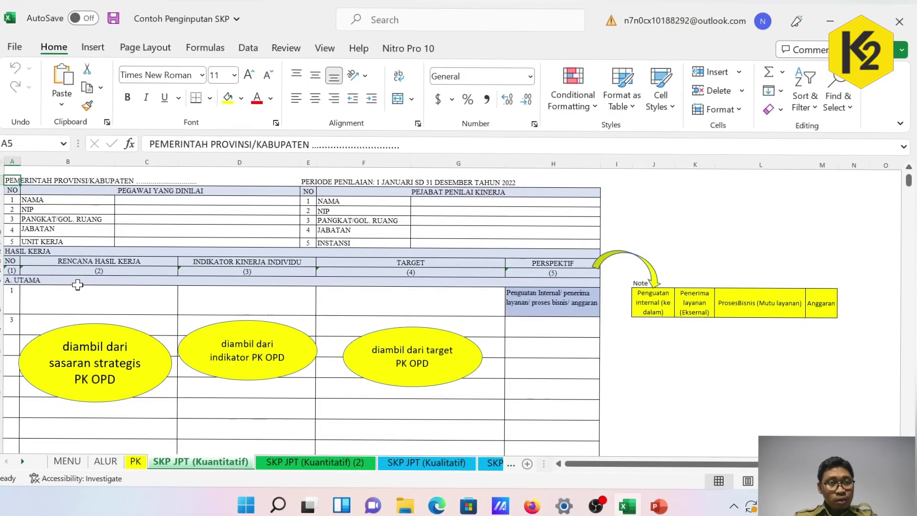
Examine the Hasil Kerja column headings: Rencana Hasil Kerja, Indikator Kinerja Individu, Target and Perspektif
{"action": "left_click", "coordinate": [57, 260]}
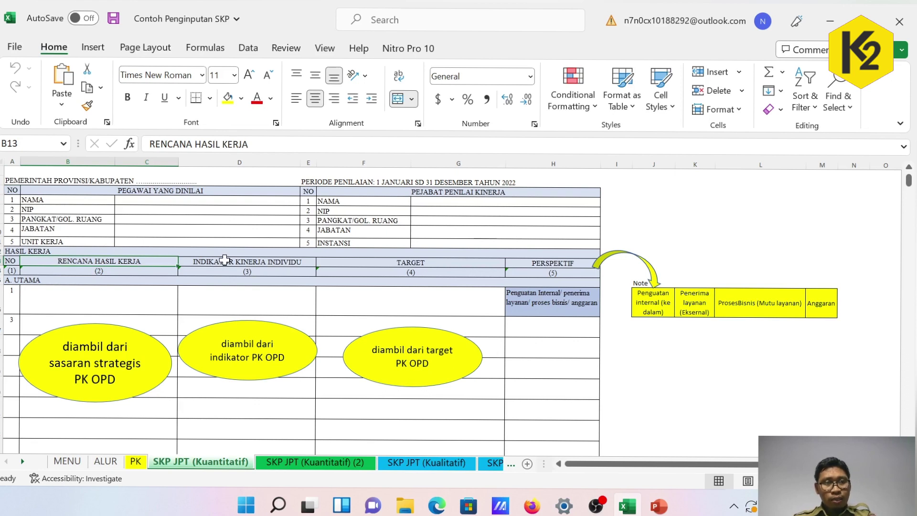
{"action": "left_click", "coordinate": [224, 260]}
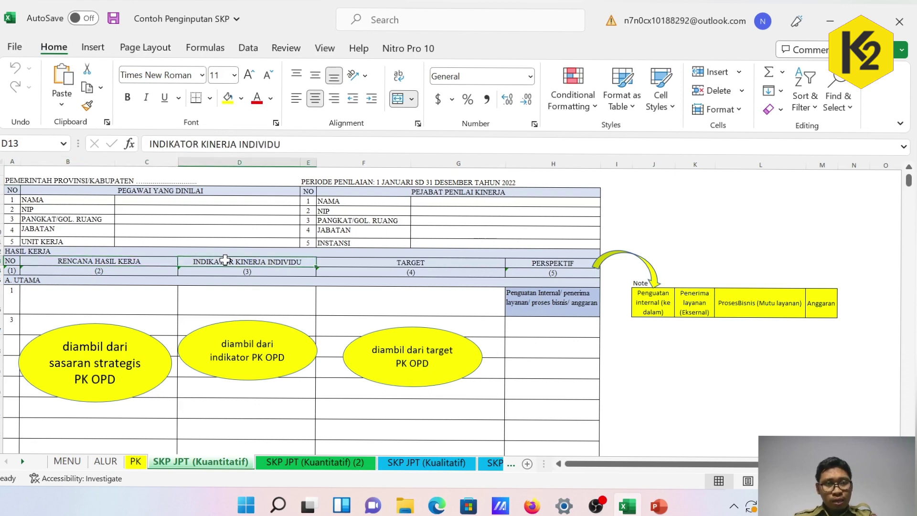
{"action": "left_click", "coordinate": [398, 261]}
{"action": "left_click", "coordinate": [520, 262]}
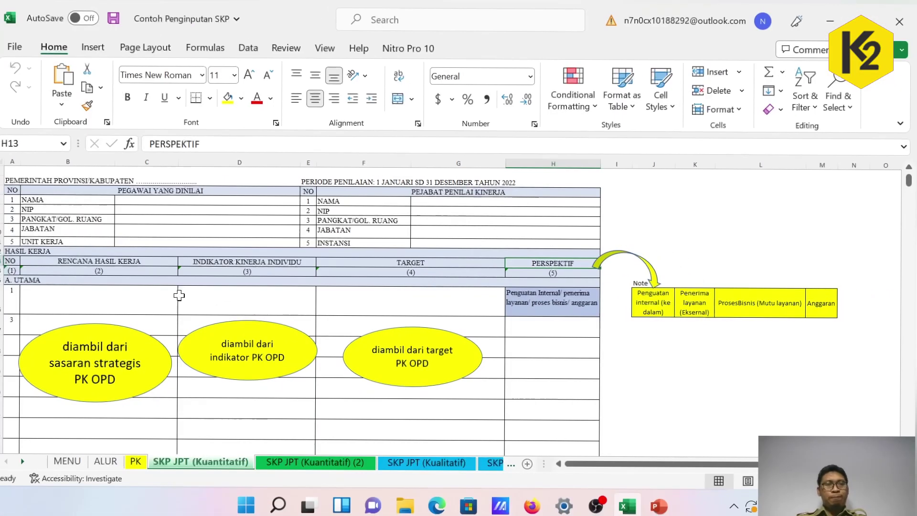
Compare the Rencana Hasil Kerja column with its source, the Sasaran Strategis table on the PK sheet
{"action": "left_click", "coordinate": [120, 261]}
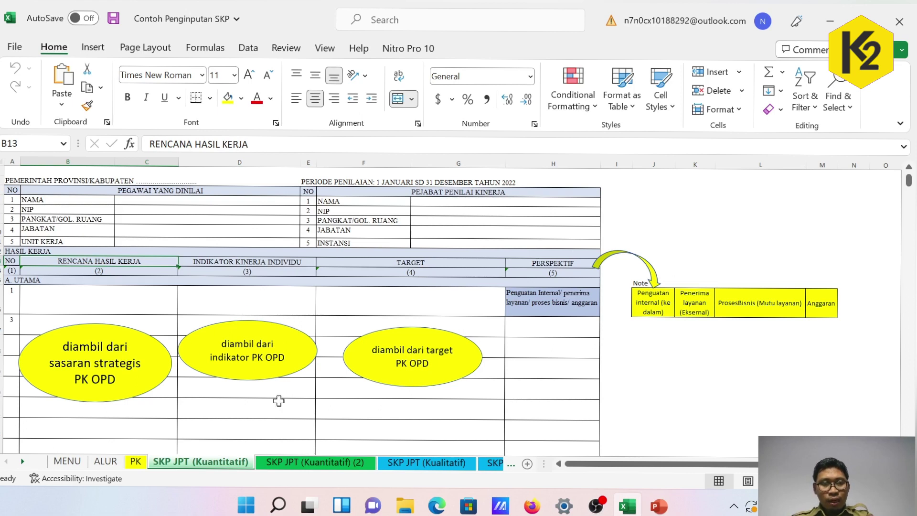
{"action": "left_click", "coordinate": [137, 462]}
{"action": "scroll", "coordinate": [483, 286], "scroll_direction": "up", "scroll_amount": 3}
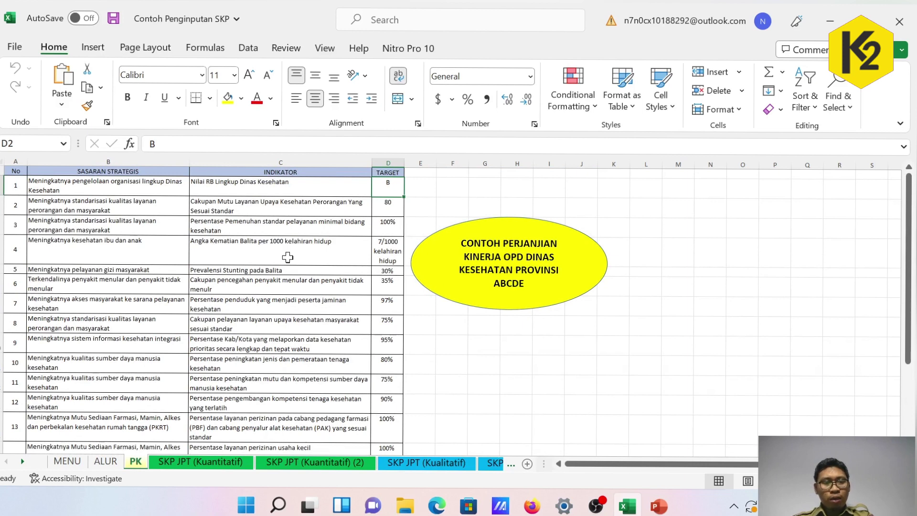
Return to the SKP JPT (Kuantitatif) sheet and examine the A. Utama and B. Tambahan sections of Hasil Kerja
{"action": "left_click", "coordinate": [197, 466]}
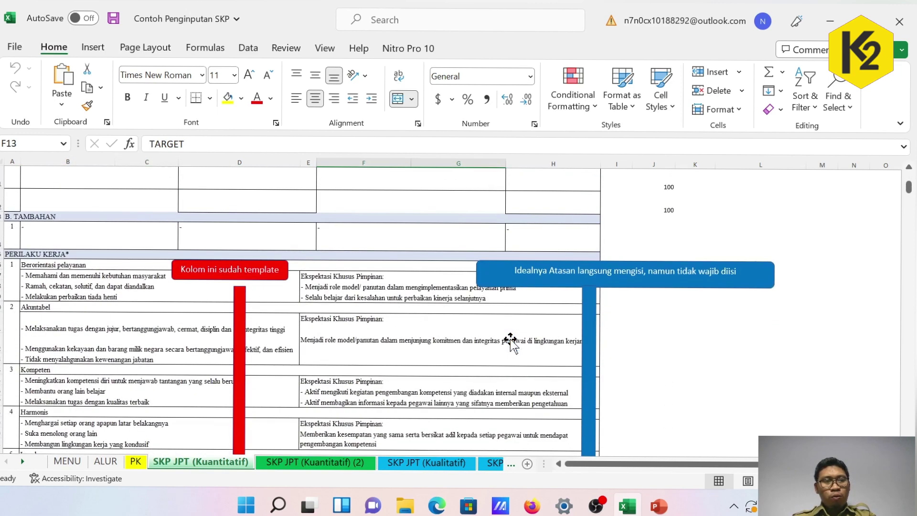
{"action": "scroll", "coordinate": [511, 342], "scroll_direction": "up", "scroll_amount": 10}
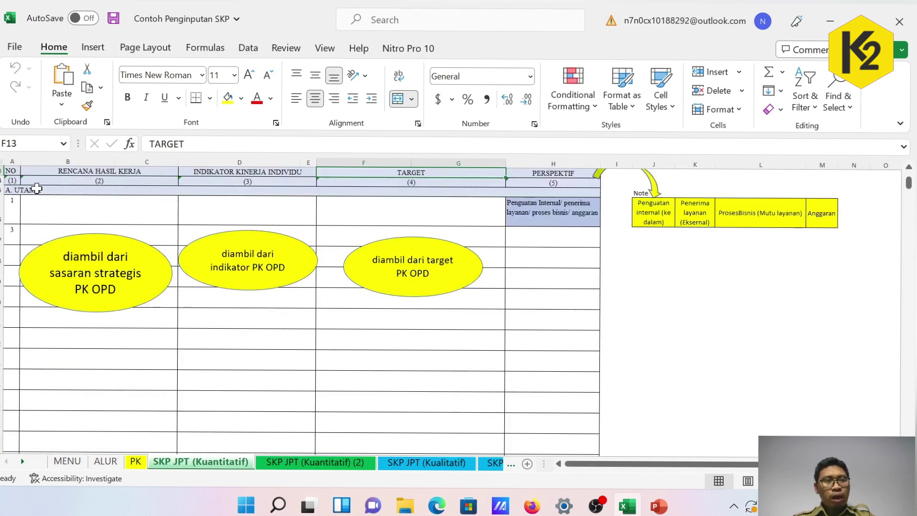
{"action": "left_click", "coordinate": [37, 189]}
{"action": "scroll", "coordinate": [72, 198], "scroll_direction": "down", "scroll_amount": 5}
{"action": "left_click", "coordinate": [53, 282]}
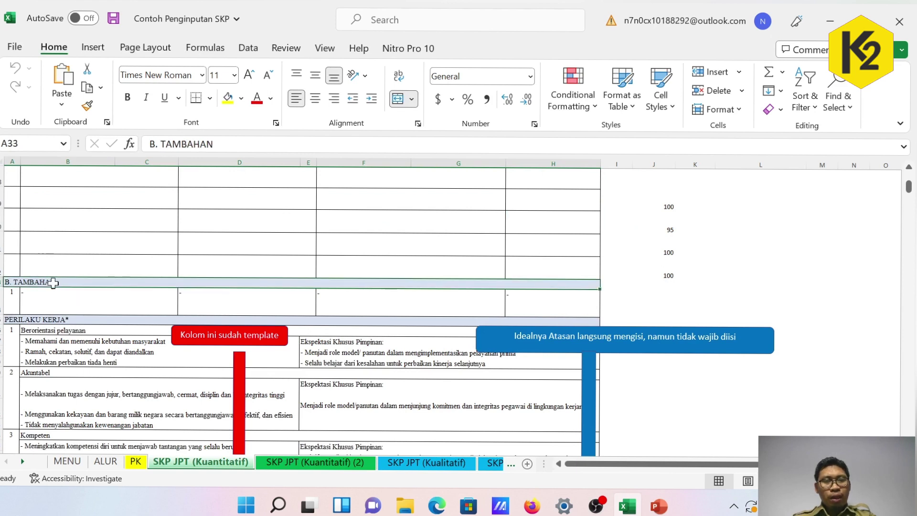
{"action": "left_click", "coordinate": [62, 304]}
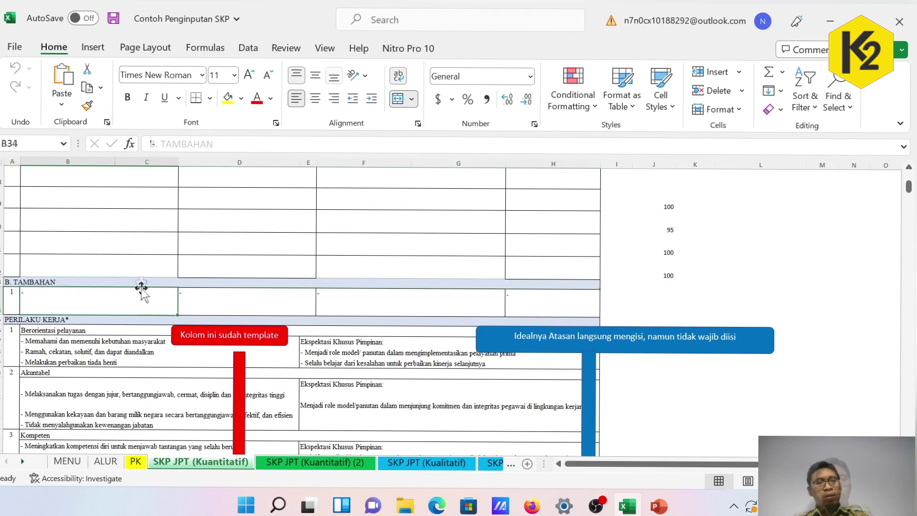
{"action": "left_click", "coordinate": [141, 281]}
{"action": "scroll", "coordinate": [123, 364], "scroll_direction": "up", "scroll_amount": 5}
{"action": "scroll", "coordinate": [127, 368], "scroll_direction": "down", "scroll_amount": 4}
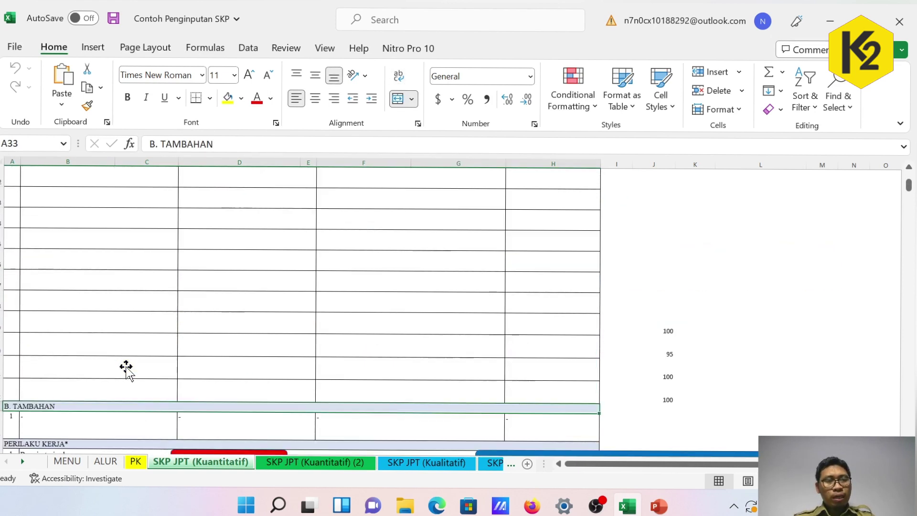
{"action": "left_click", "coordinate": [105, 369]}
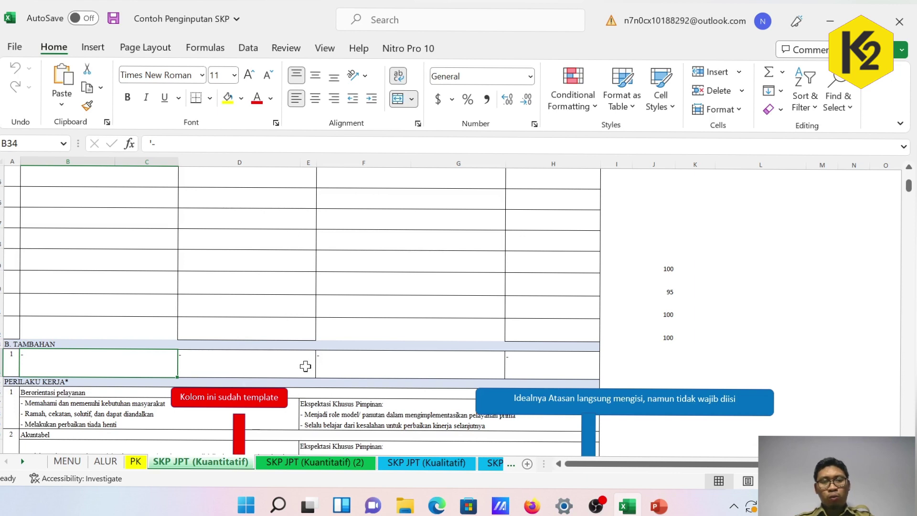
Examine the seven behaviours in the Perilaku Kerja section, from Berorientasi pelayanan through Kolaboratif
{"action": "scroll", "coordinate": [235, 393], "scroll_direction": "down", "scroll_amount": 2}
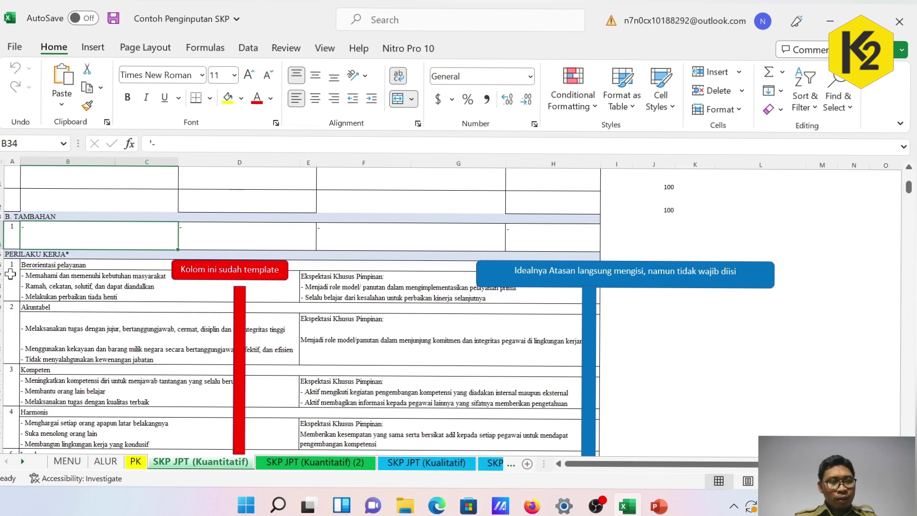
{"action": "scroll", "coordinate": [19, 276], "scroll_direction": "down", "scroll_amount": 2}
{"action": "scroll", "coordinate": [19, 275], "scroll_direction": "down", "scroll_amount": 3}
{"action": "scroll", "coordinate": [27, 315], "scroll_direction": "up", "scroll_amount": 4}
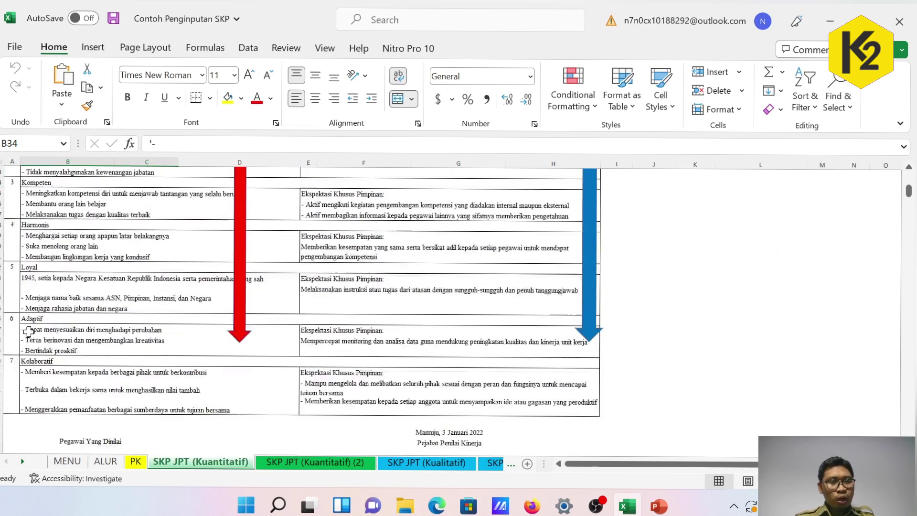
{"action": "left_click", "coordinate": [44, 211]}
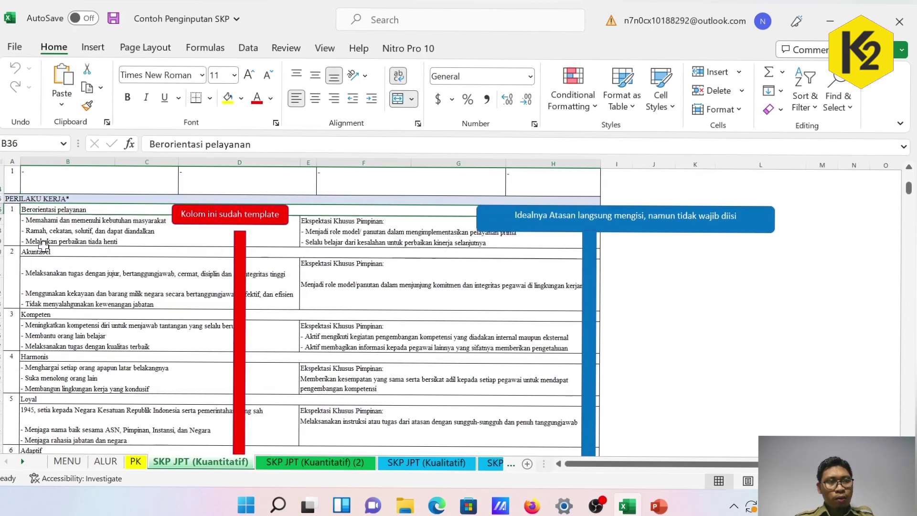
{"action": "left_click", "coordinate": [45, 254]}
{"action": "left_click", "coordinate": [45, 317]}
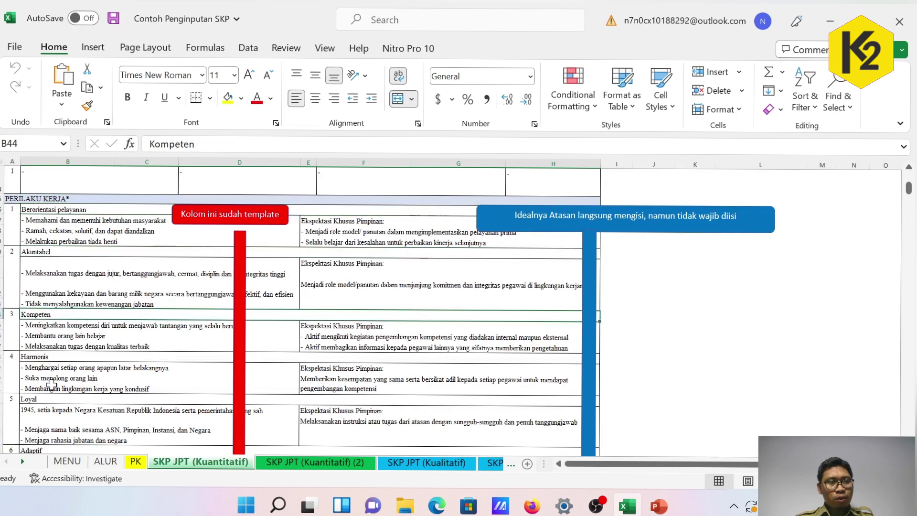
{"action": "left_click", "coordinate": [48, 357]}
{"action": "left_click", "coordinate": [52, 399]}
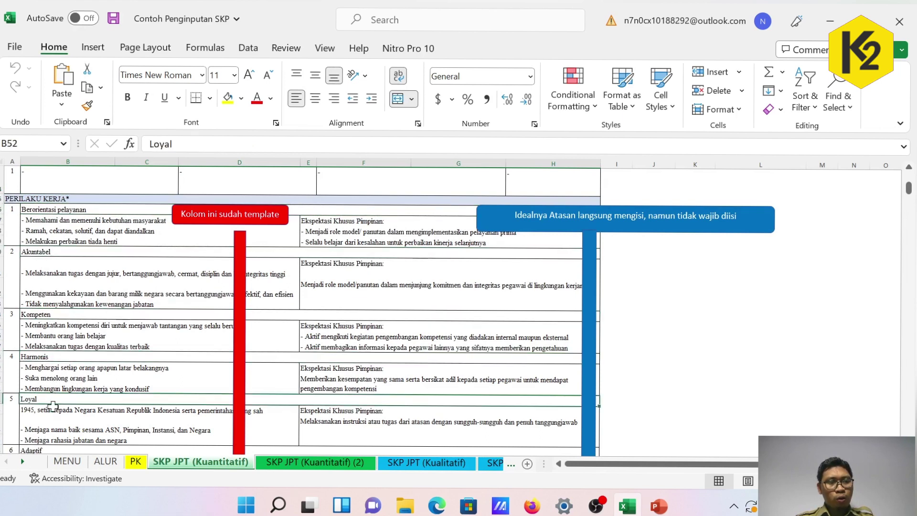
{"action": "scroll", "coordinate": [54, 404], "scroll_direction": "down", "scroll_amount": 1}
{"action": "left_click", "coordinate": [53, 404]}
{"action": "scroll", "coordinate": [53, 396], "scroll_direction": "down", "scroll_amount": 1}
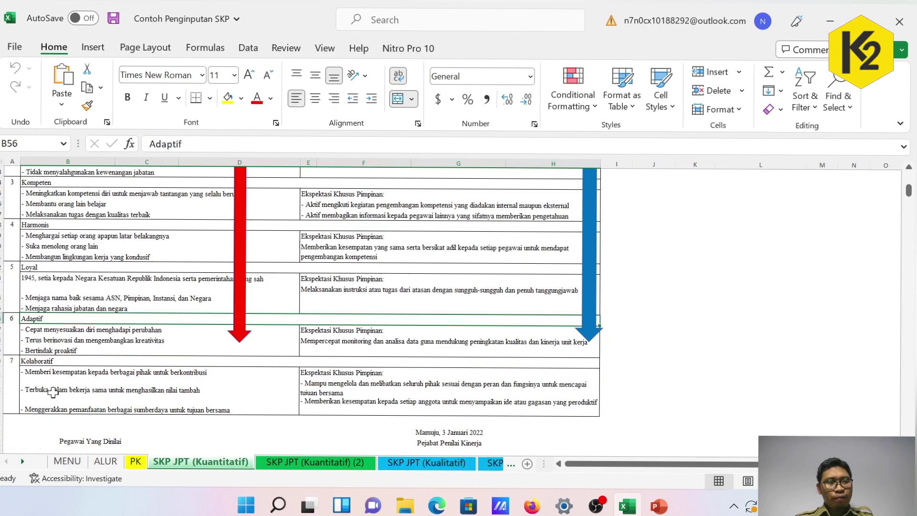
{"action": "left_click", "coordinate": [57, 365]}
{"action": "scroll", "coordinate": [94, 363], "scroll_direction": "up", "scroll_amount": 3}
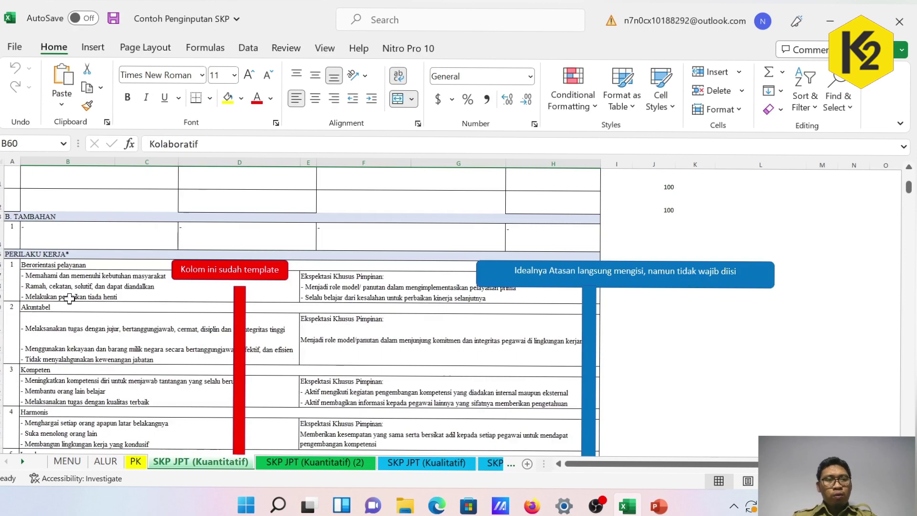
Examine the template behaviour descriptions under Berorientasi pelayanan and the adjoining Ekspektasi Khusus Pimpinan entries
{"action": "left_click_drag", "start_coordinate": [79, 274], "coordinate": [222, 270]}
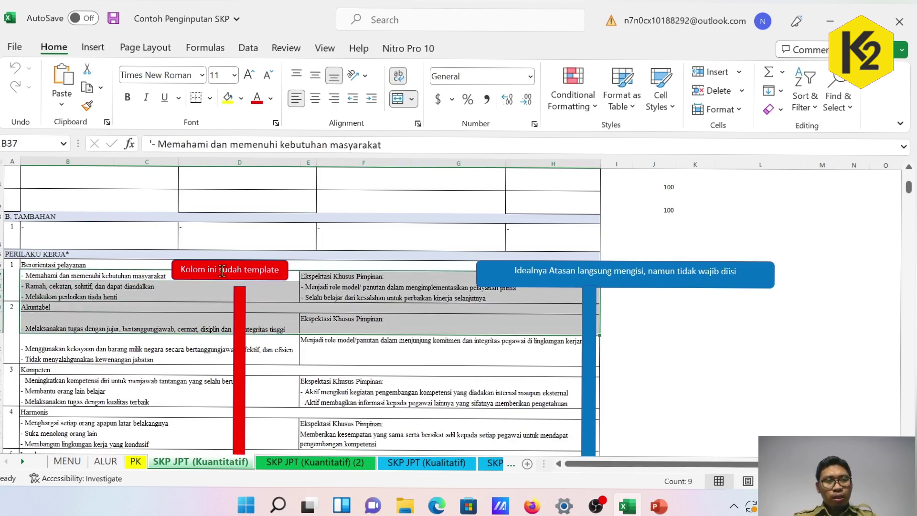
{"action": "left_click", "coordinate": [223, 270]}
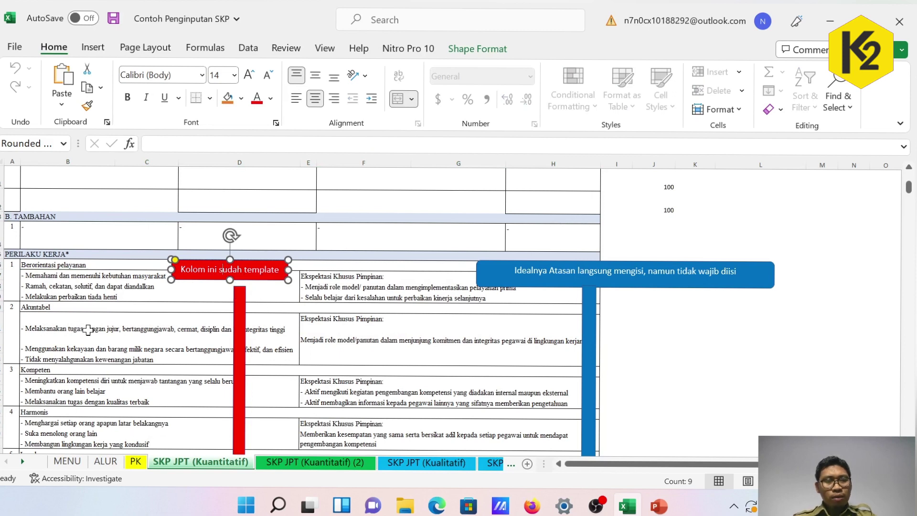
{"action": "left_click", "coordinate": [254, 296]}
{"action": "scroll", "coordinate": [186, 385], "scroll_direction": "down", "scroll_amount": 1}
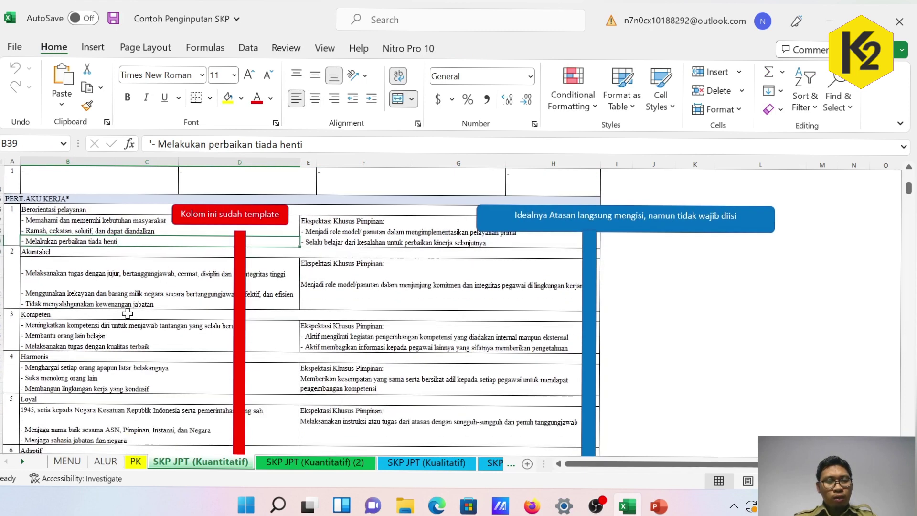
{"action": "left_click", "coordinate": [433, 233]}
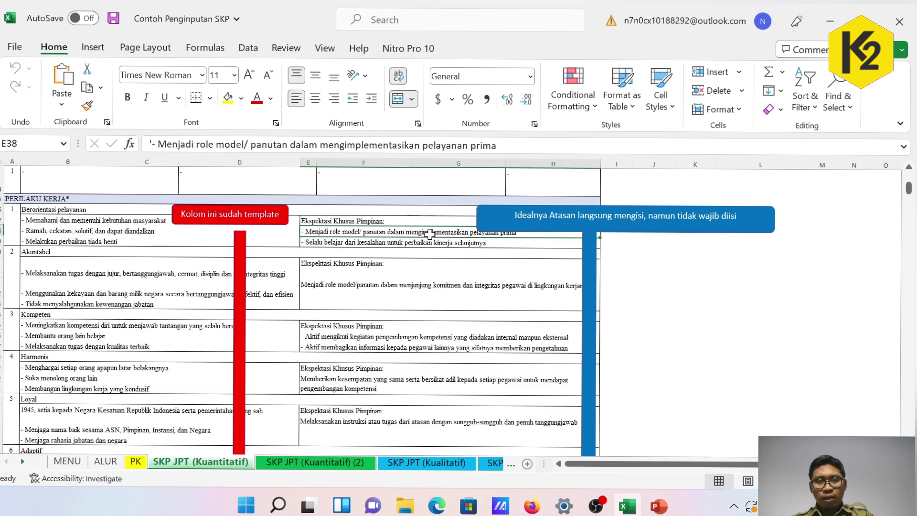
{"action": "left_click_drag", "start_coordinate": [412, 218], "coordinate": [411, 231]}
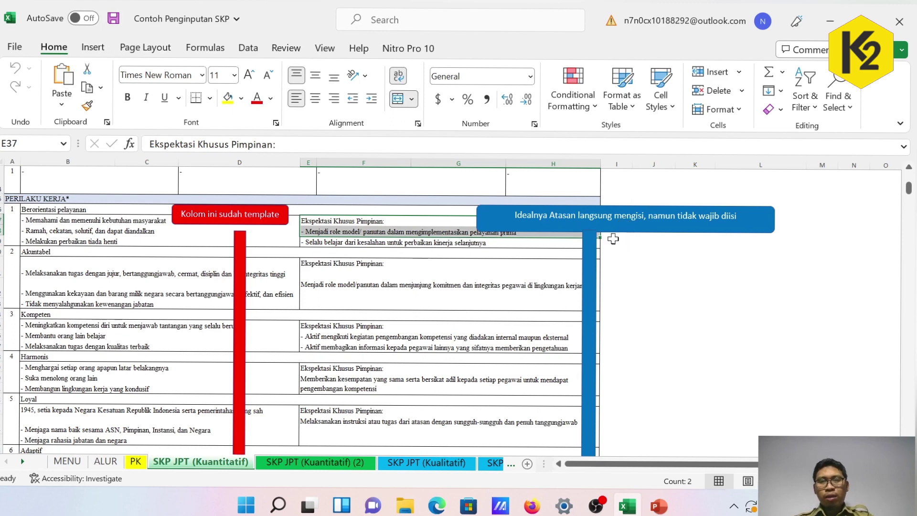
Compare the two Ekspektasi Khusus Pimpinan entries for Berorientasi pelayanan, the role model entry and the learning-from-mistakes entry
{"action": "left_click", "coordinate": [351, 243]}
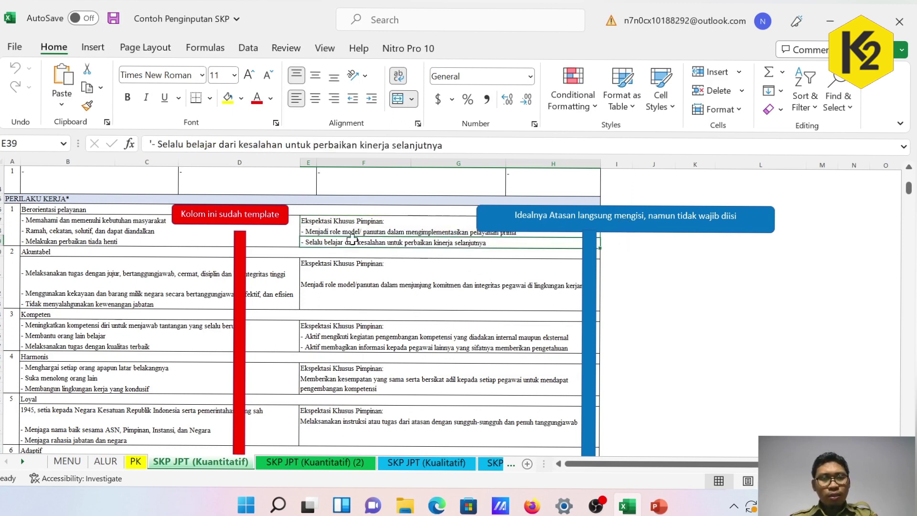
{"action": "left_click", "coordinate": [356, 233]}
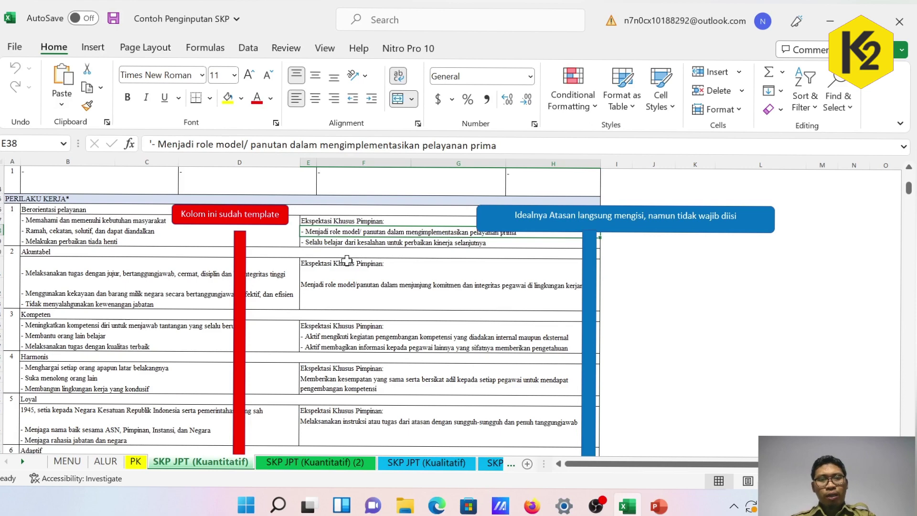
{"action": "scroll", "coordinate": [471, 303], "scroll_direction": "down", "scroll_amount": 3}
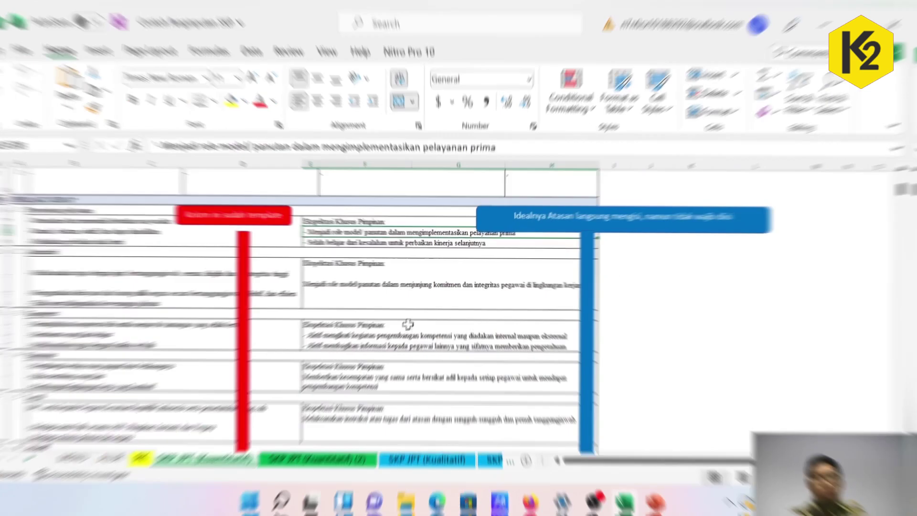
{"action": "scroll", "coordinate": [334, 398], "scroll_direction": "up", "scroll_amount": 2}
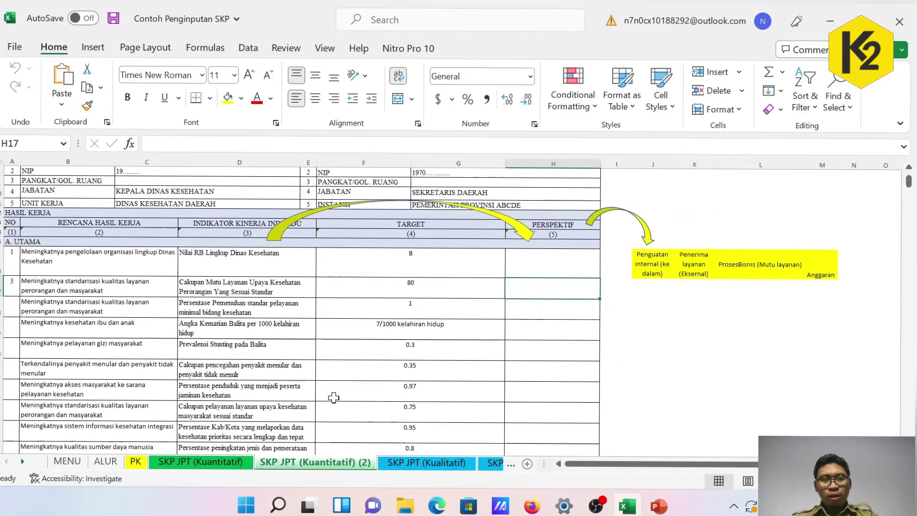
On the SKP JPT (Kuantitatif) (2) sheet, examine the work plan, indicator and target in the first A. Utama row
{"action": "scroll", "coordinate": [333, 398], "scroll_direction": "up", "scroll_amount": 3}
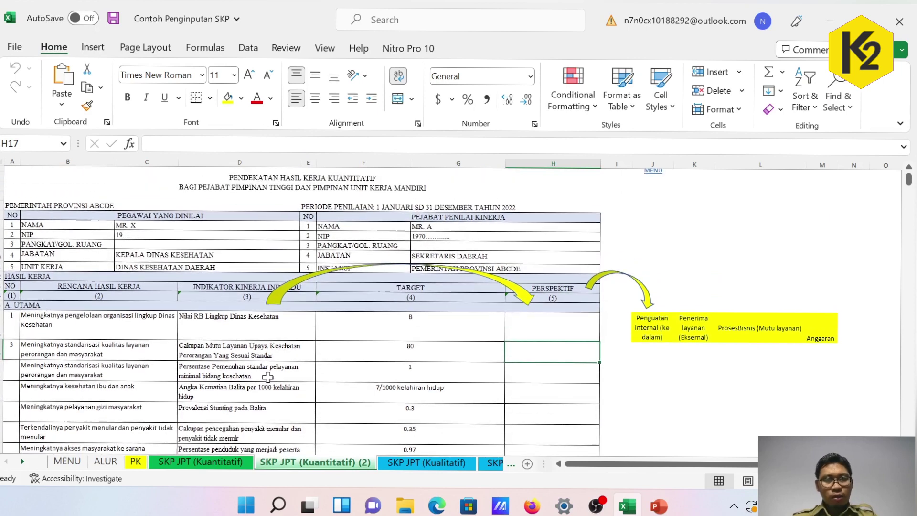
{"action": "left_click", "coordinate": [113, 337]}
{"action": "left_click", "coordinate": [107, 291]}
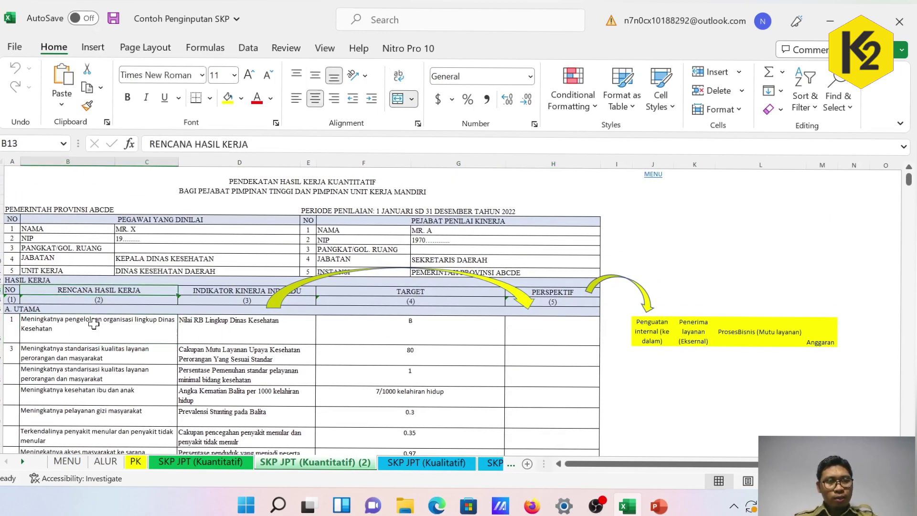
{"action": "left_click", "coordinate": [94, 325]}
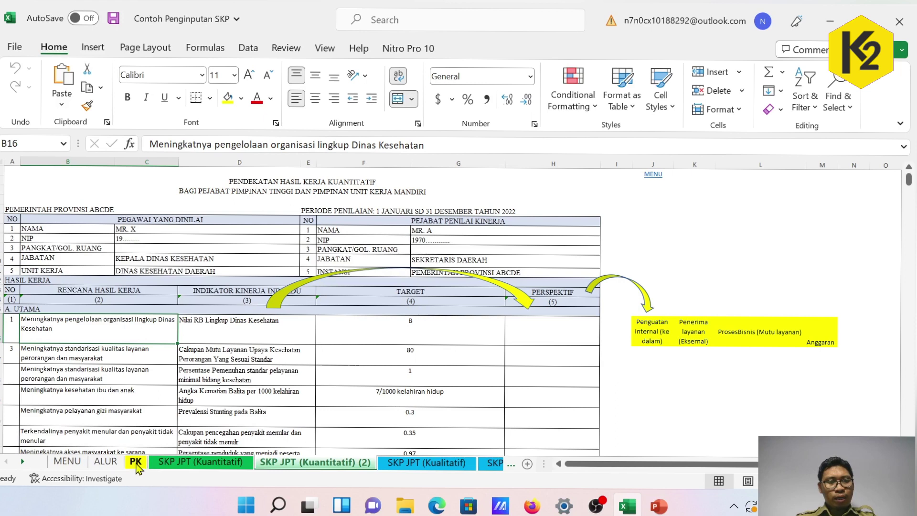
{"action": "left_click", "coordinate": [257, 335]}
{"action": "left_click", "coordinate": [411, 338]}
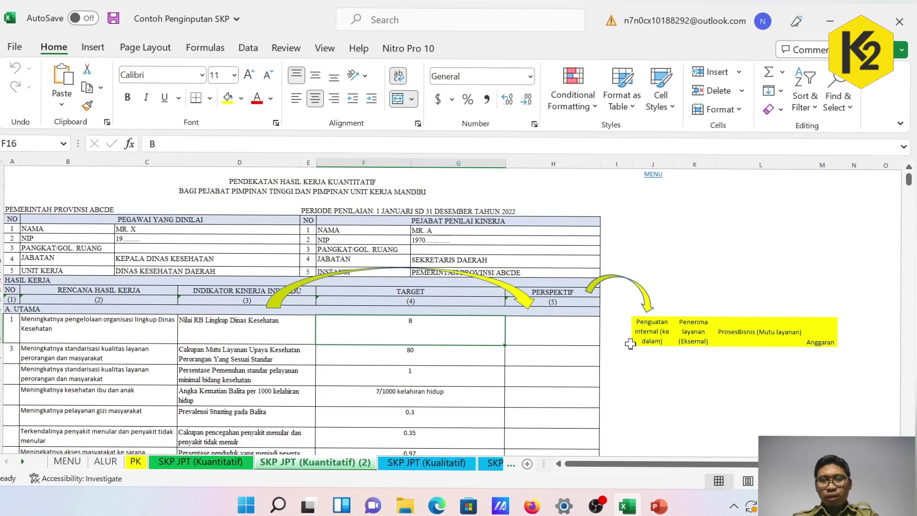
Examine the four perspective options beside the table: Penguatan internal, Penerima layanan, Proses Bisnis and Anggaran
{"action": "left_click", "coordinate": [647, 340]}
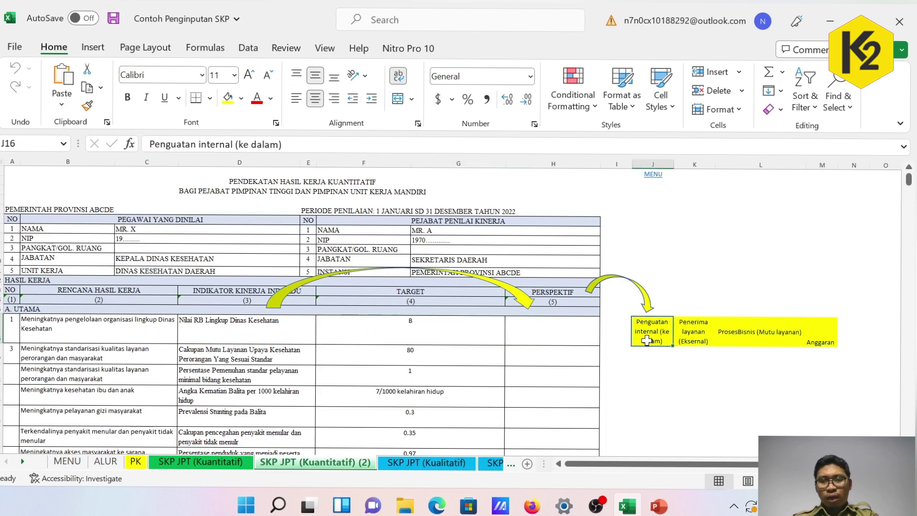
{"action": "left_click", "coordinate": [693, 340]}
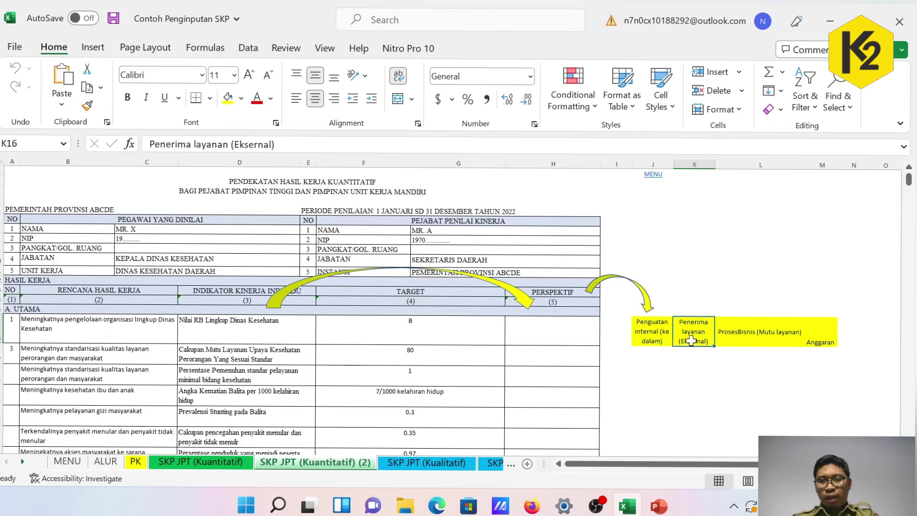
{"action": "left_click", "coordinate": [746, 341]}
{"action": "left_click", "coordinate": [818, 341]}
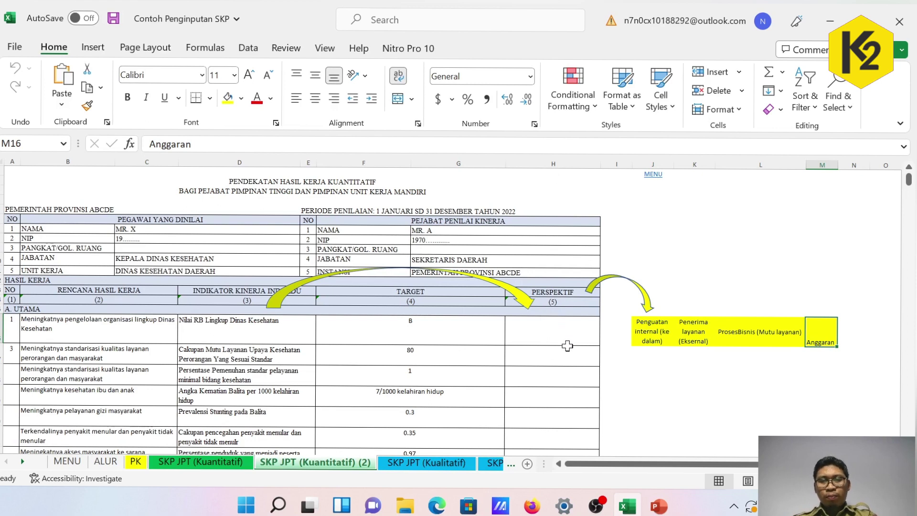
Enter "Penguatan Internal" as the Perspektif for the Nilai RB Lingkup Dinas Kesehatan indicator in the first A. Utama row
{"action": "left_click", "coordinate": [201, 291]}
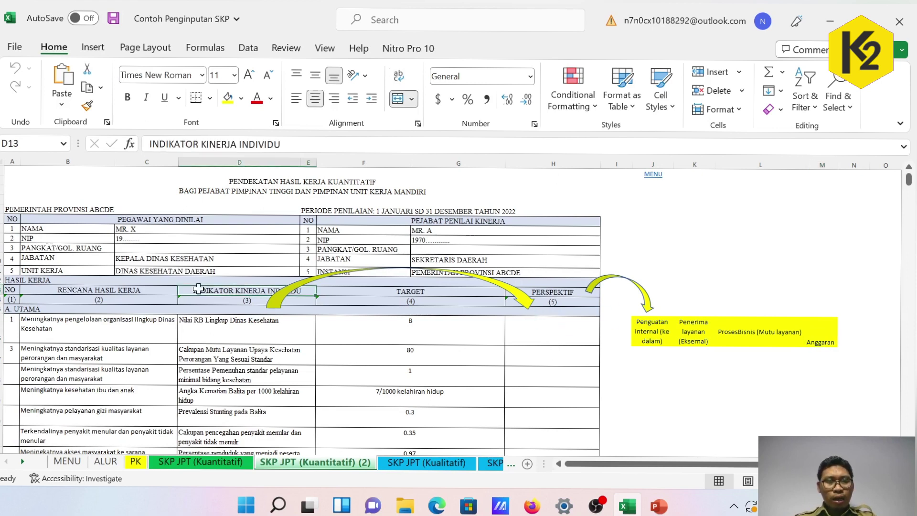
{"action": "left_click", "coordinate": [237, 335]}
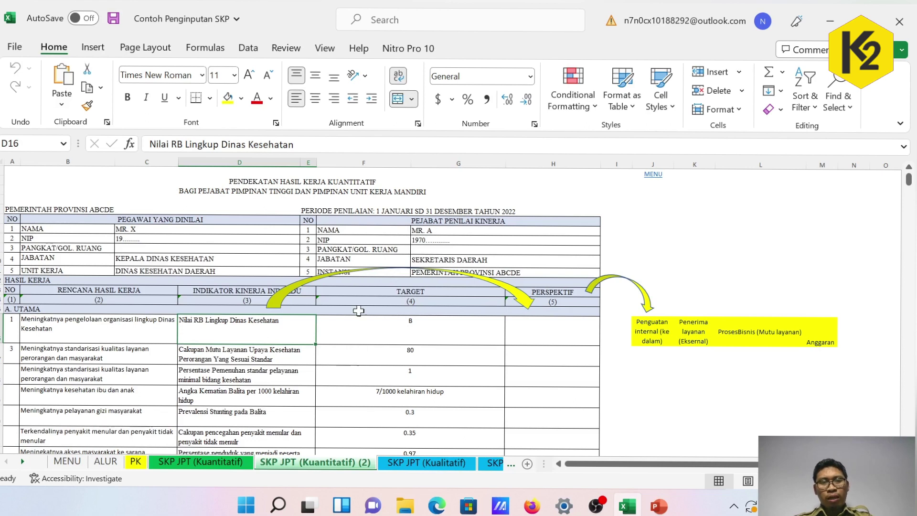
{"action": "left_click", "coordinate": [673, 330]}
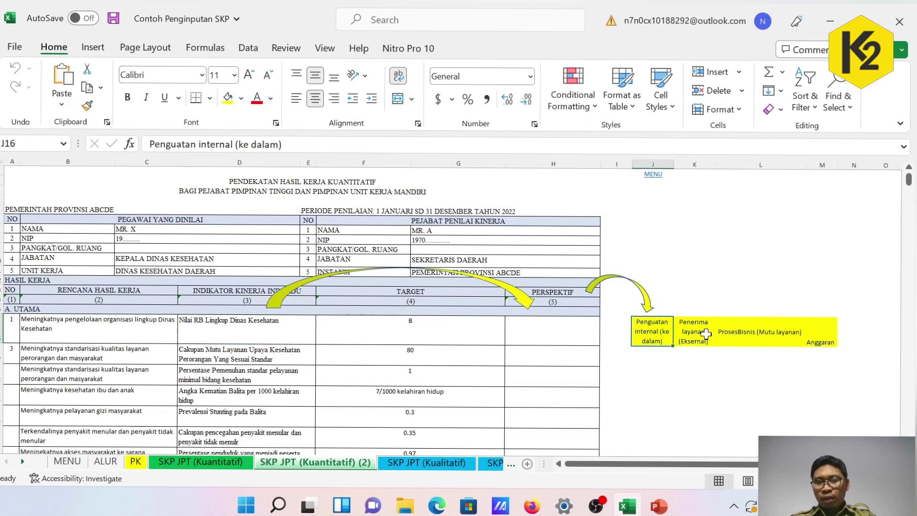
{"action": "left_click", "coordinate": [707, 334]}
{"action": "left_click", "coordinate": [578, 352]}
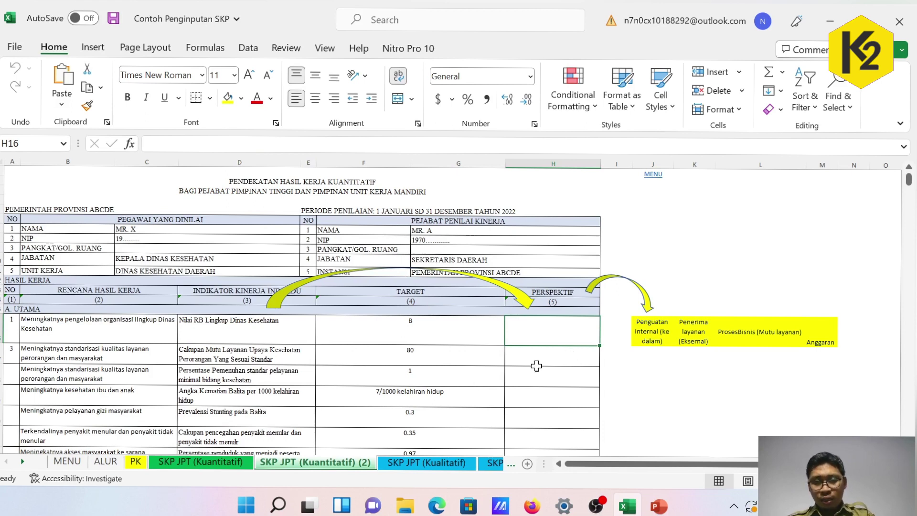
{"action": "type", "text": "Penguata"}
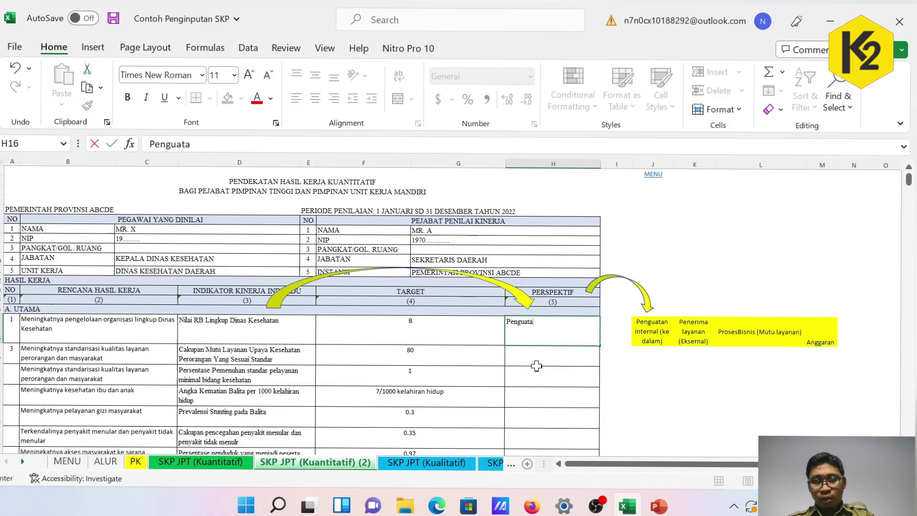
{"action": "type", "text": "n Intern"}
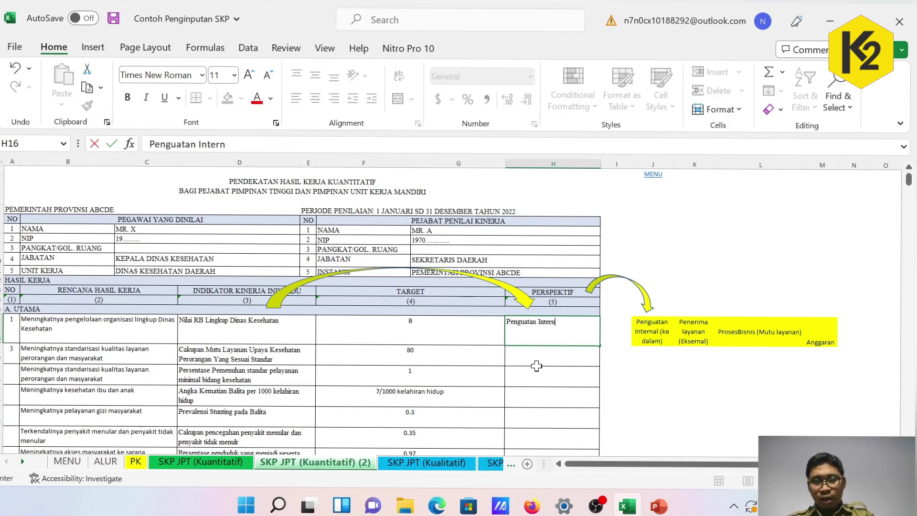
{"action": "type", "text": "al"}
{"action": "key", "text": "Return"}
Set the row number of the second A. Utama entry to 2
{"action": "left_click", "coordinate": [217, 358]}
{"action": "key", "text": "Home"}
{"action": "type", "text": "2"}
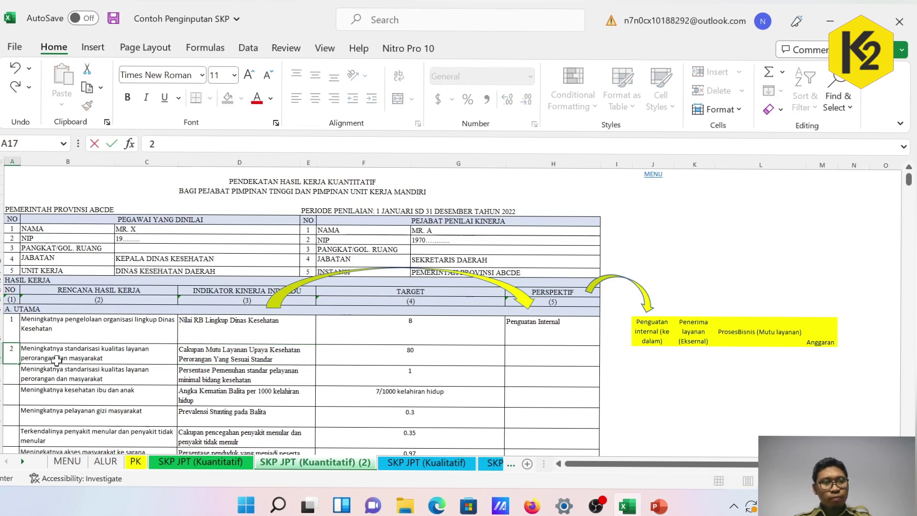
{"action": "left_click", "coordinate": [56, 360]}
Enter "Proses Bisnis" as the Perspektif for the Cakupan Mutu Layanan Upaya Kesehatan Perorangan indicator in the second A. Utama row
{"action": "left_click", "coordinate": [202, 358]}
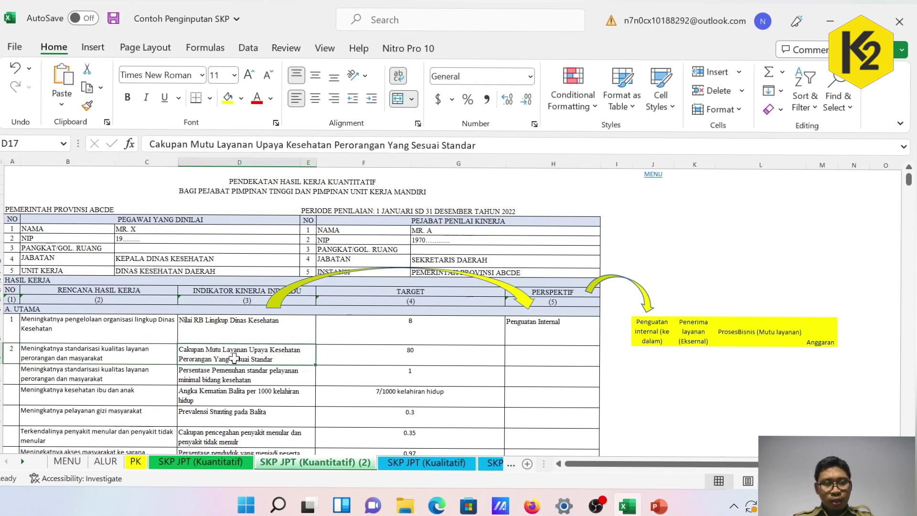
{"action": "double_click", "coordinate": [234, 358]}
{"action": "left_click_drag", "start_coordinate": [273, 360], "coordinate": [179, 345]}
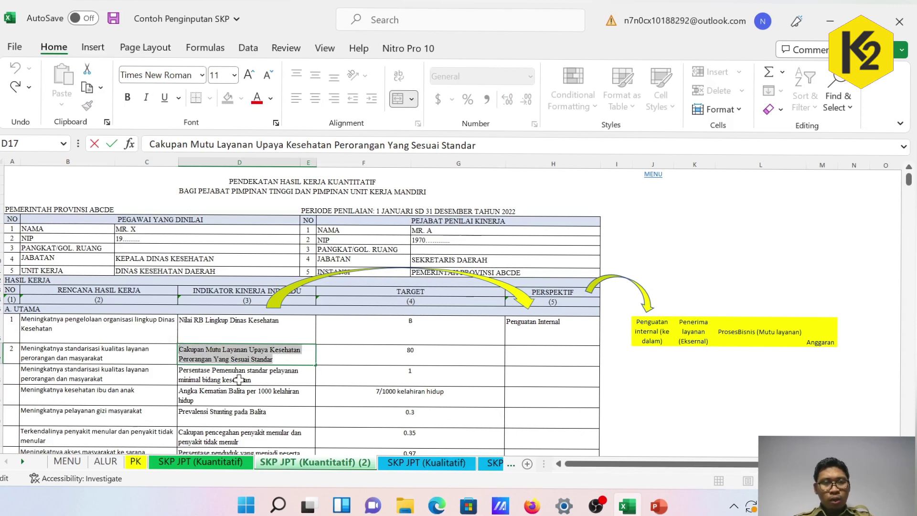
{"action": "left_click", "coordinate": [533, 358]}
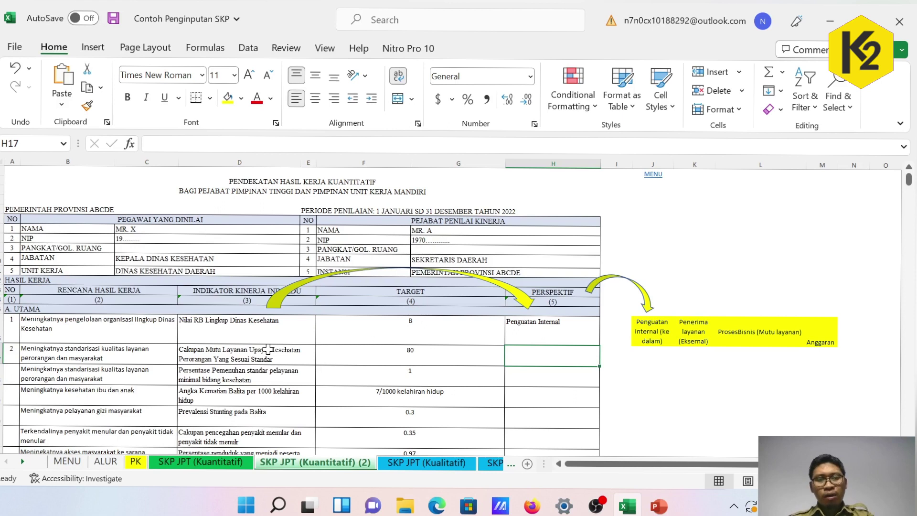
{"action": "left_click", "coordinate": [265, 355]}
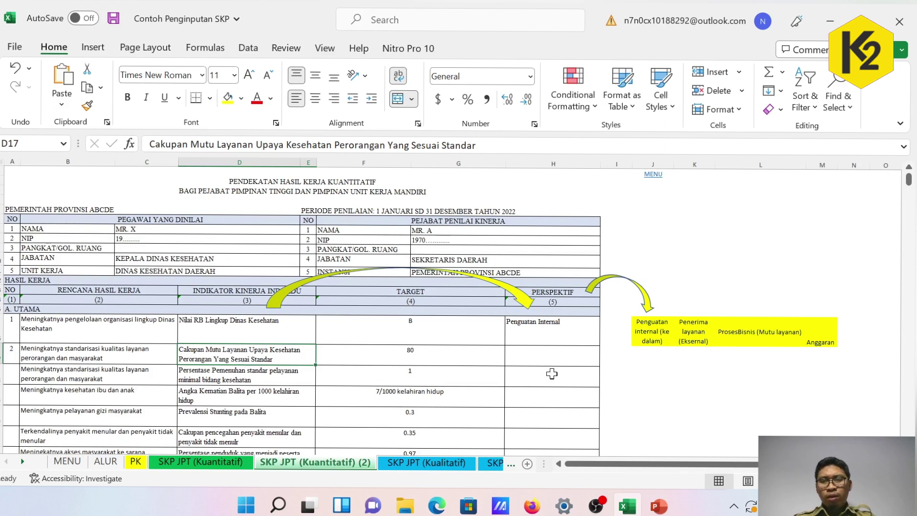
{"action": "left_click", "coordinate": [554, 359]}
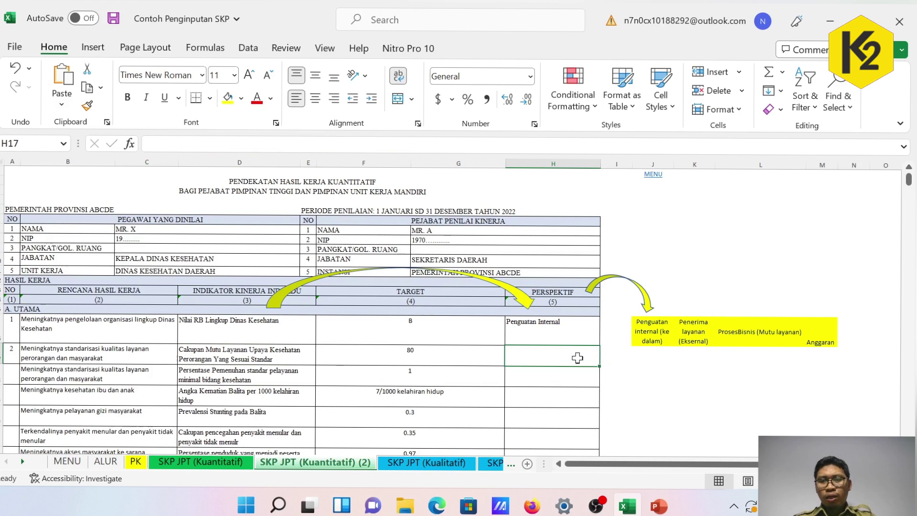
{"action": "type", "text": "Proses Bisnis"}
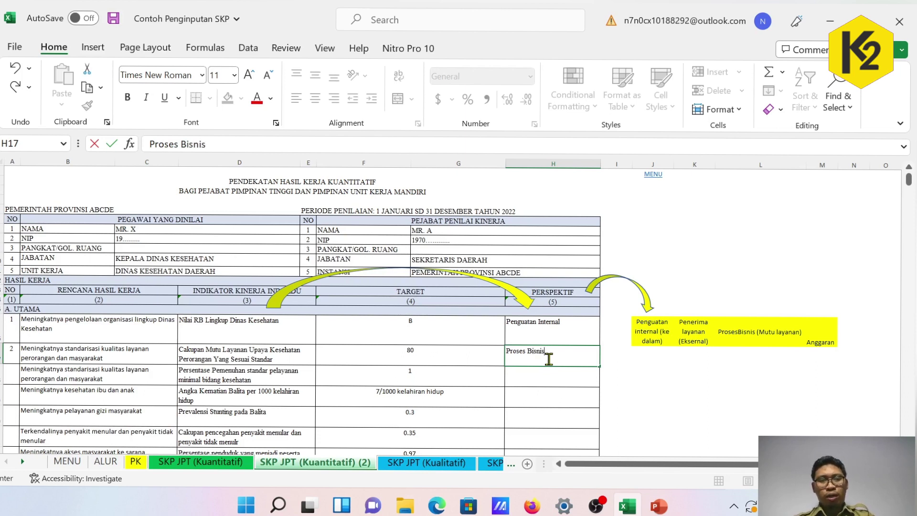
{"action": "key", "text": "ctrl+Return"}
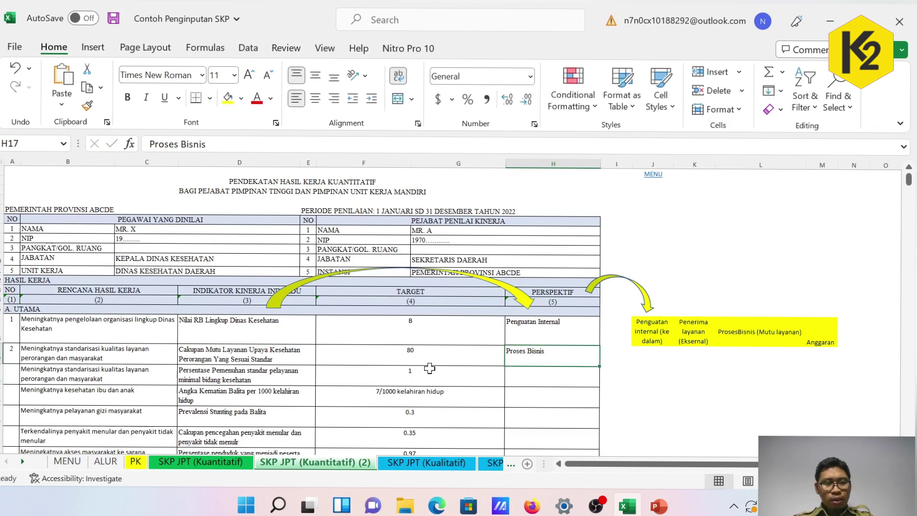
Review the remaining Indikator Kinerja Individu entries in section A. Utama whose Perspektif cells are blank
{"action": "scroll", "coordinate": [562, 397], "scroll_direction": "down", "scroll_amount": 2}
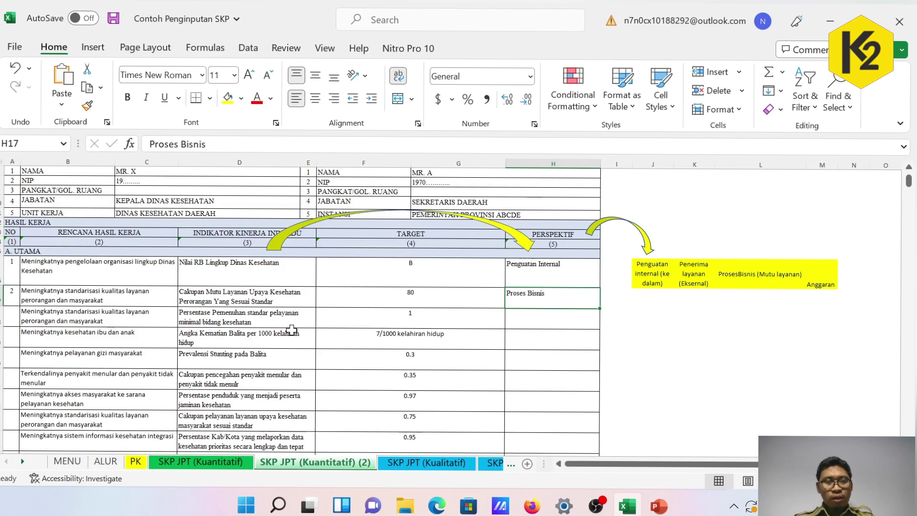
{"action": "left_click_drag", "start_coordinate": [213, 281], "coordinate": [215, 387]}
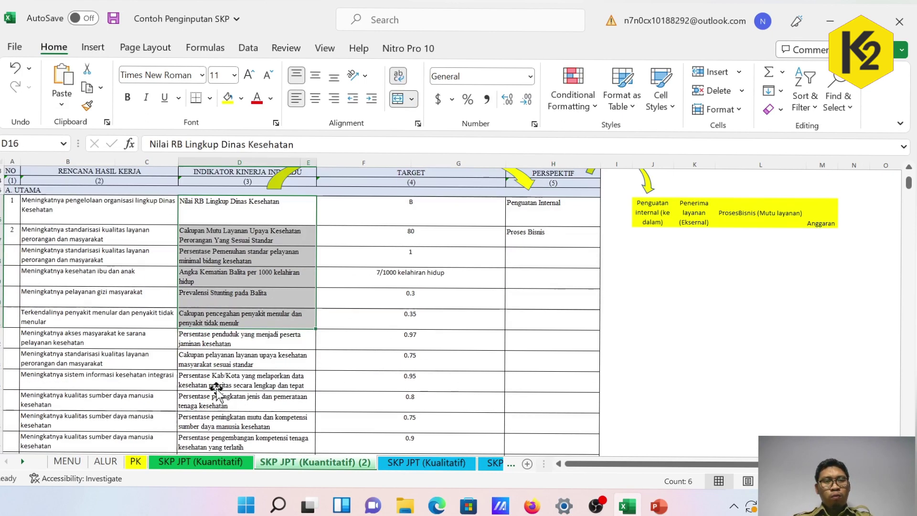
{"action": "scroll", "coordinate": [216, 387], "scroll_direction": "down", "scroll_amount": 2}
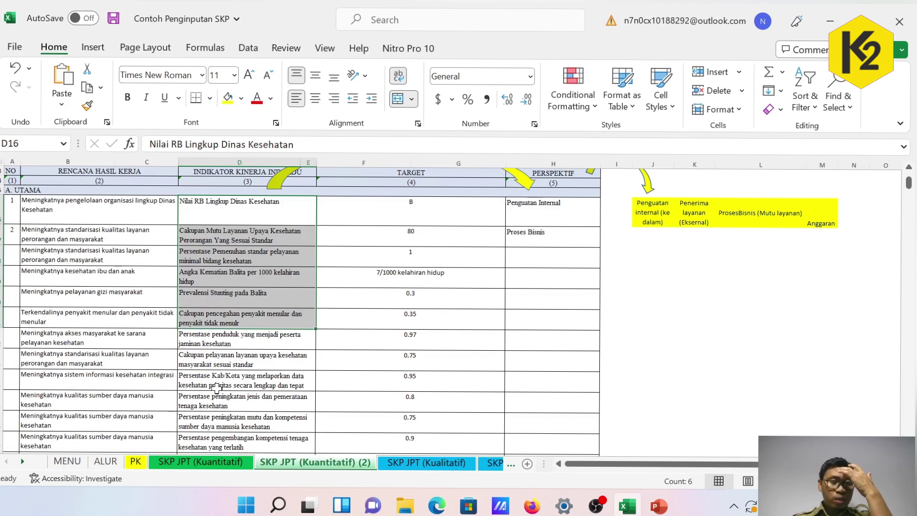
{"action": "scroll", "coordinate": [237, 369], "scroll_direction": "up", "scroll_amount": 1}
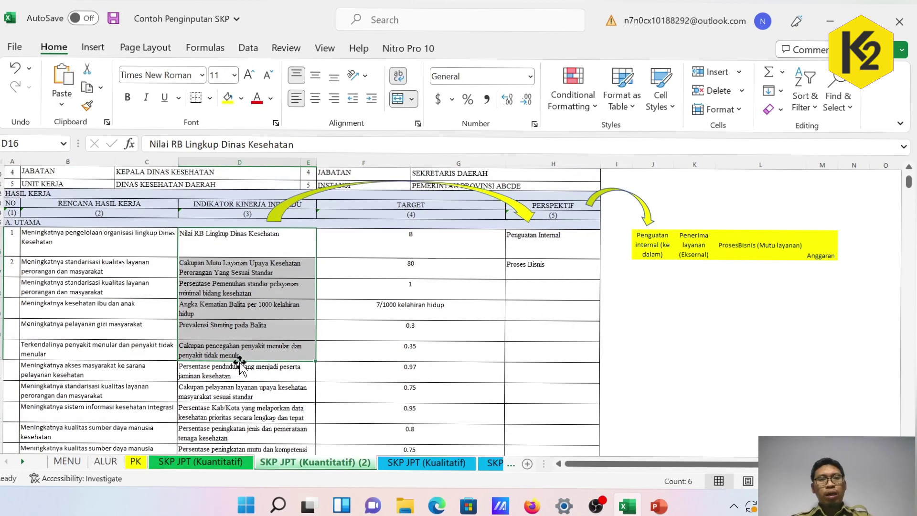
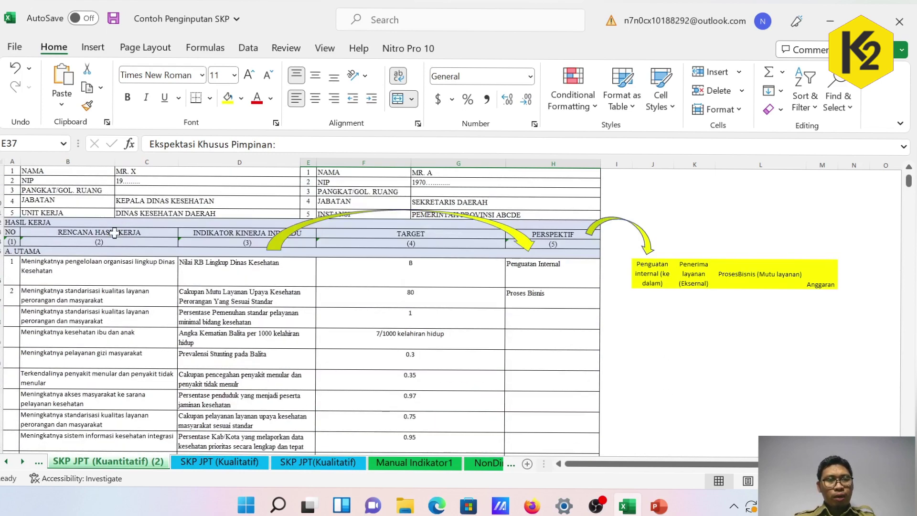
Compare the Rencana Hasil Kerja column with the Indikator Kinerja Individu column in the Hasil Kerja table
{"action": "left_click_drag", "start_coordinate": [114, 232], "coordinate": [171, 290]}
{"action": "left_click", "coordinate": [171, 290]}
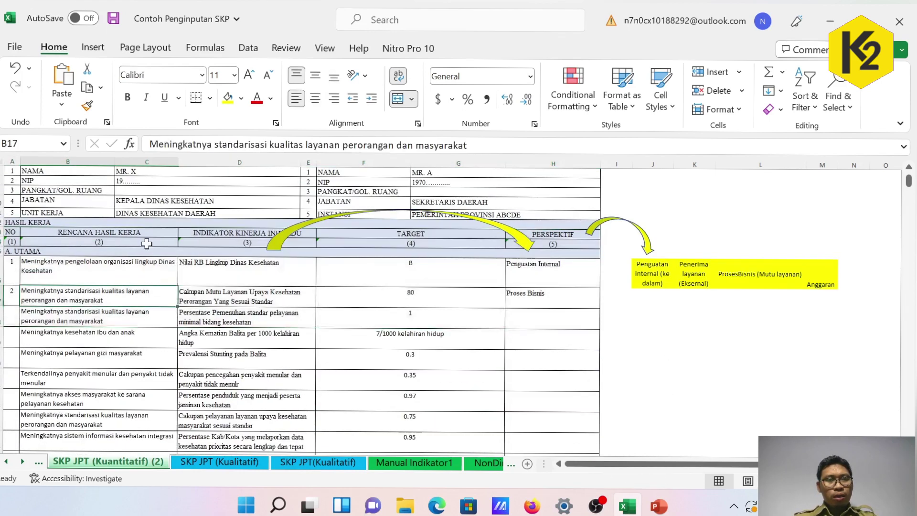
{"action": "left_click", "coordinate": [146, 234]}
{"action": "left_click", "coordinate": [226, 233]}
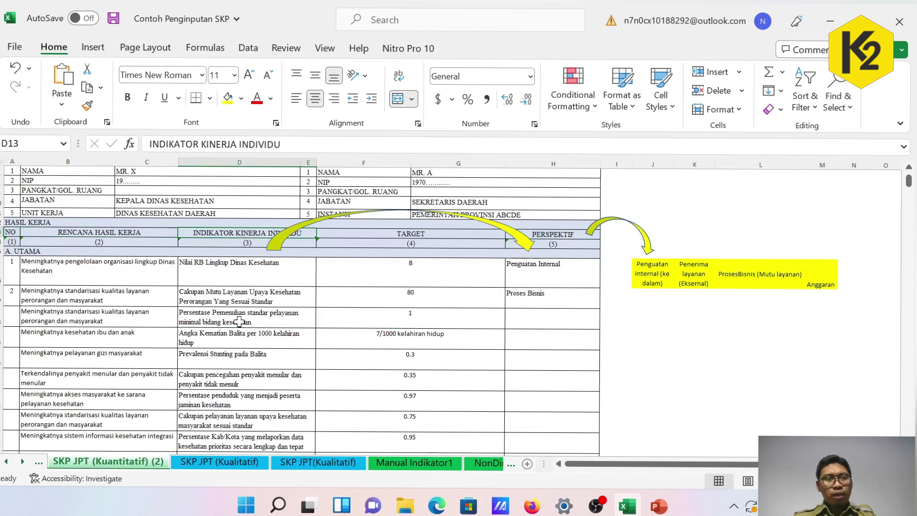
Open the Manual Indikator1 sheet and examine its Tujuan description and the Ukuran Keberhasilan/Indikator Kinerja entry
{"action": "left_click", "coordinate": [408, 463]}
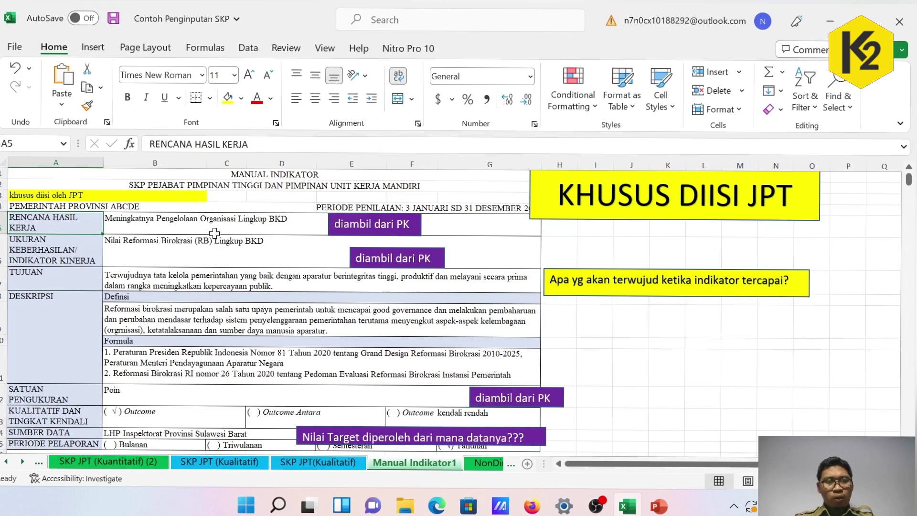
{"action": "left_click", "coordinate": [159, 283]}
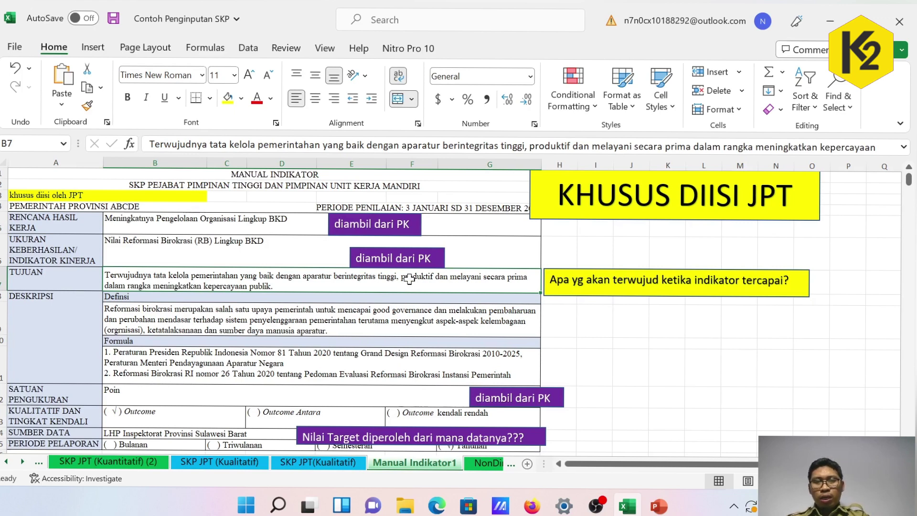
{"action": "left_click", "coordinate": [310, 265]}
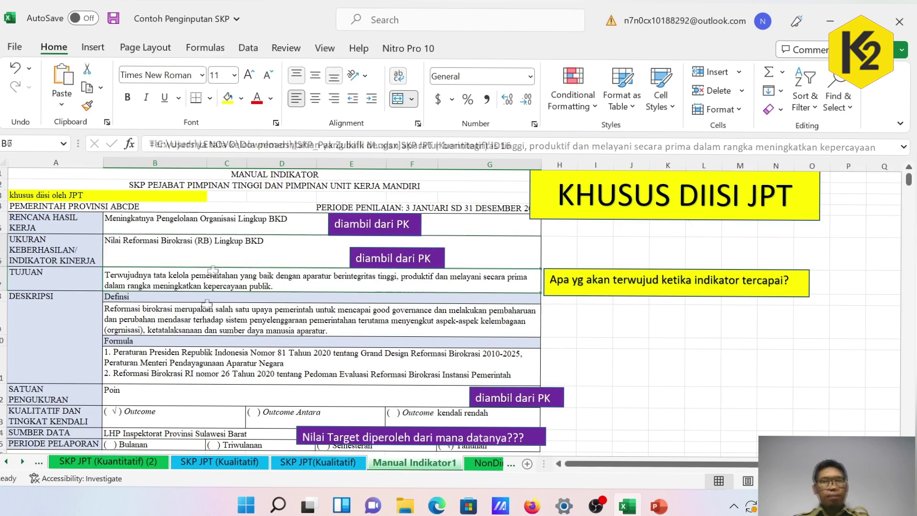
Review the Definisi and Formula entries under Deskripsi alongside the Ukuran Keberhasilan/Indikator Kinerja entry
{"action": "left_click", "coordinate": [174, 328]}
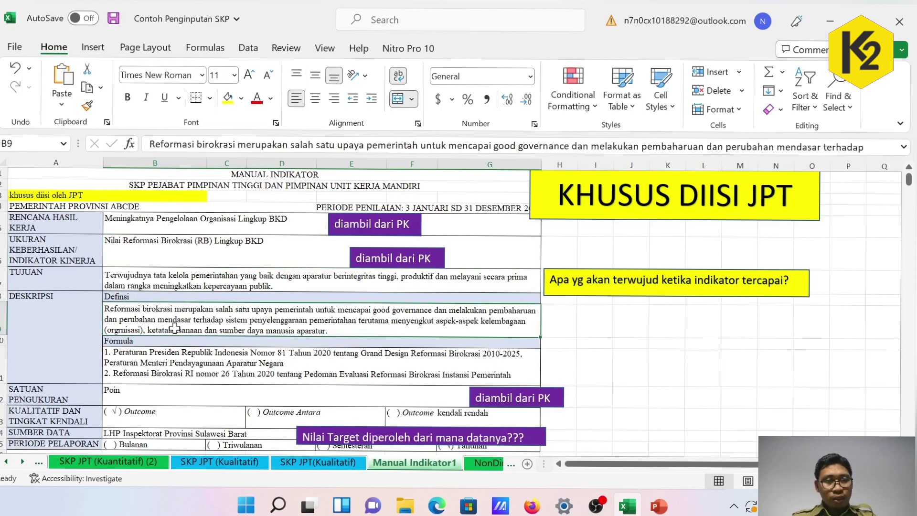
{"action": "left_click", "coordinate": [568, 379]}
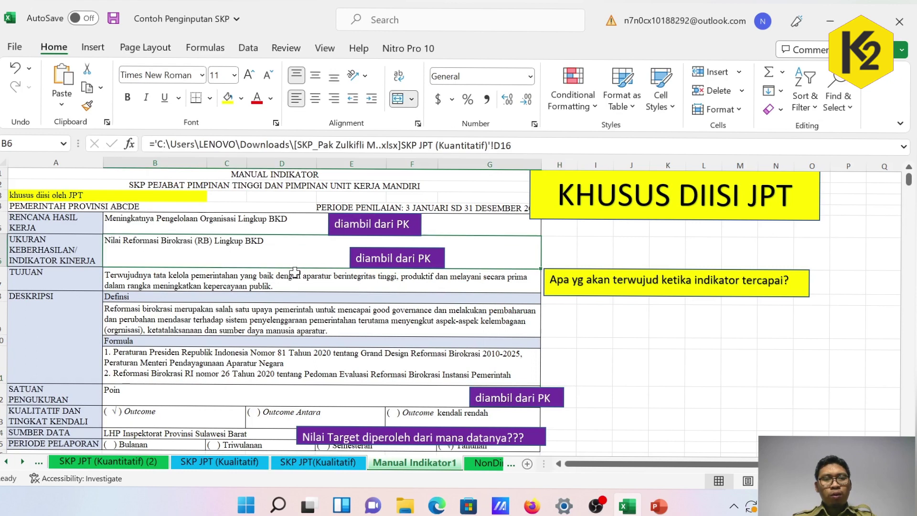
{"action": "left_click", "coordinate": [217, 374]}
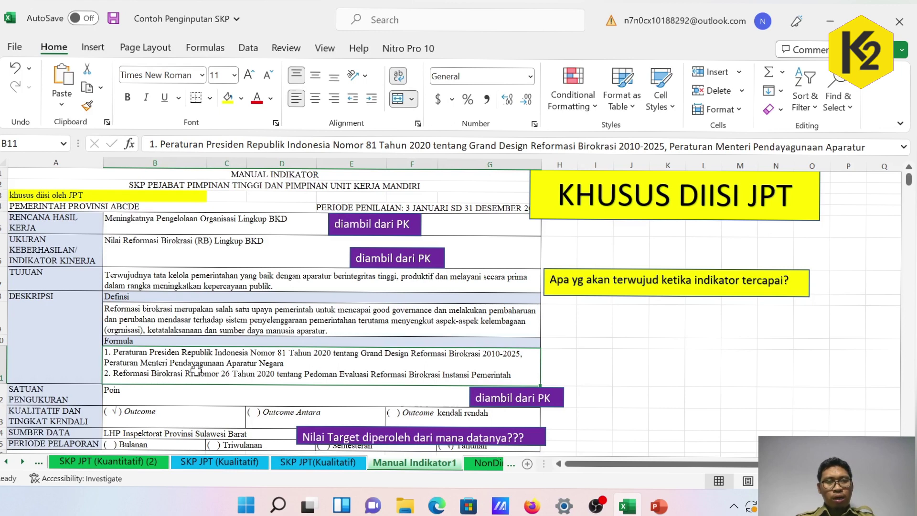
{"action": "left_click", "coordinate": [215, 259]}
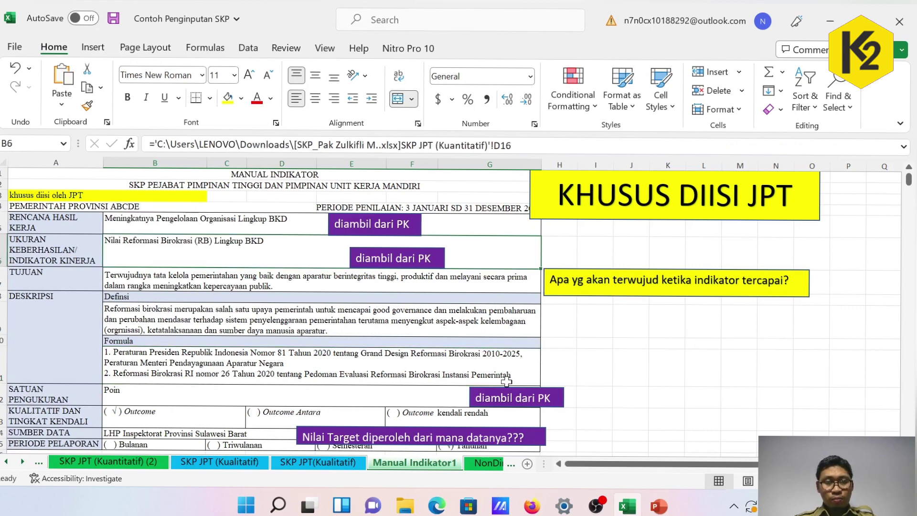
Compare the Outcome, Outcome Antara and Outcome kendali rendah options in the Kualitatif dan Tingkat Kendali row
{"action": "scroll", "coordinate": [507, 381], "scroll_direction": "down", "scroll_amount": 1}
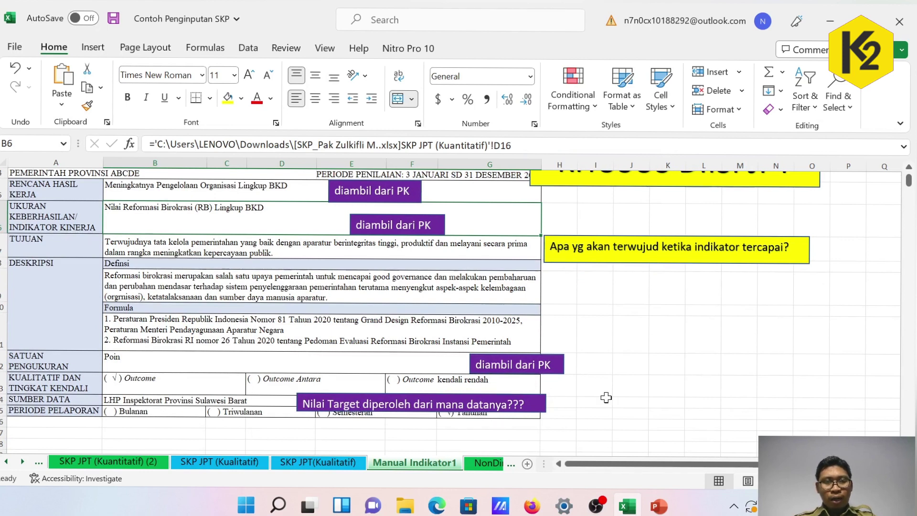
{"action": "scroll", "coordinate": [605, 396], "scroll_direction": "down", "scroll_amount": 1}
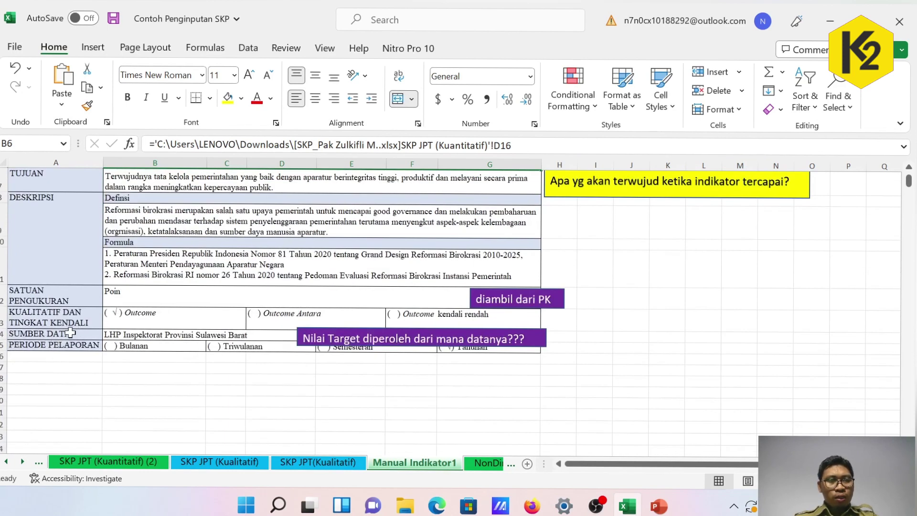
{"action": "left_click", "coordinate": [144, 320]}
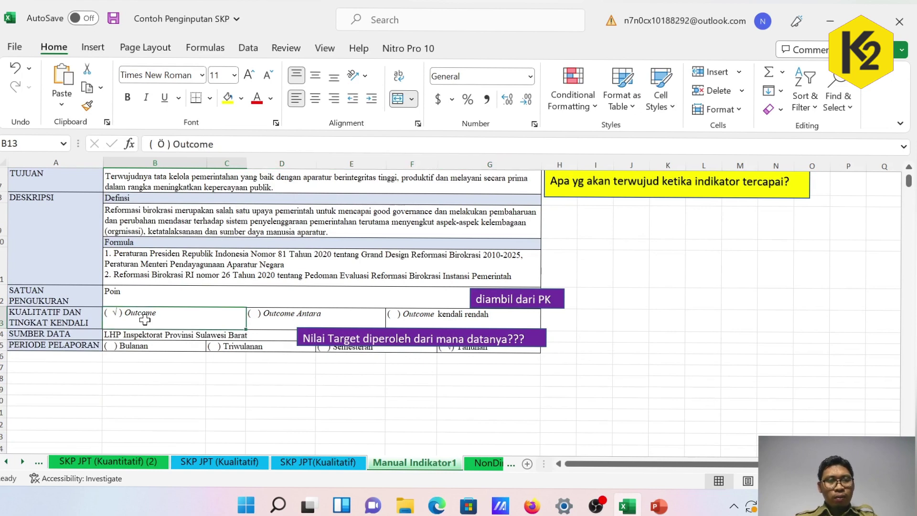
{"action": "left_click", "coordinate": [271, 319]}
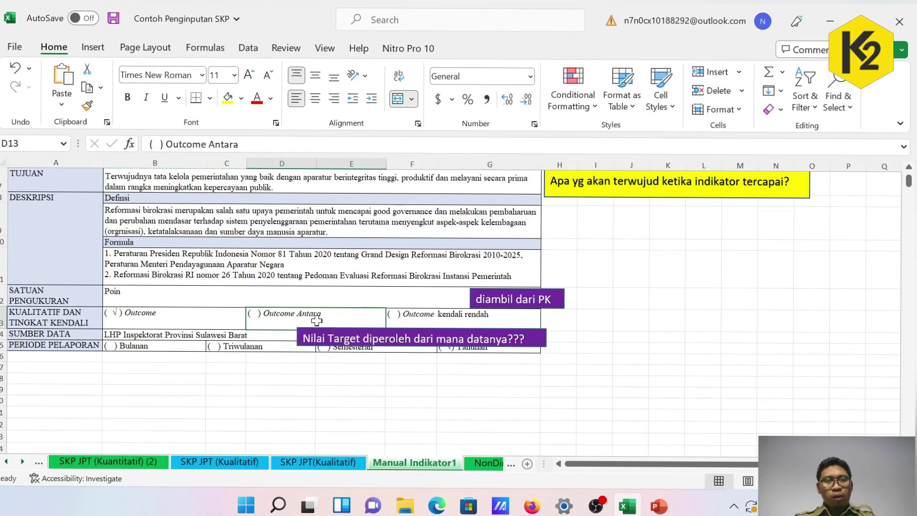
{"action": "left_click", "coordinate": [423, 320]}
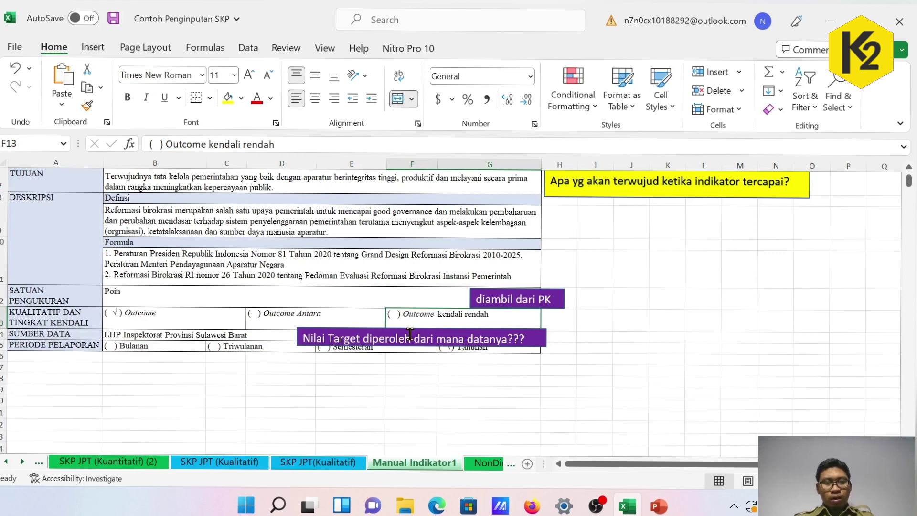
{"action": "left_click", "coordinate": [347, 335]}
{"action": "left_click", "coordinate": [217, 314]}
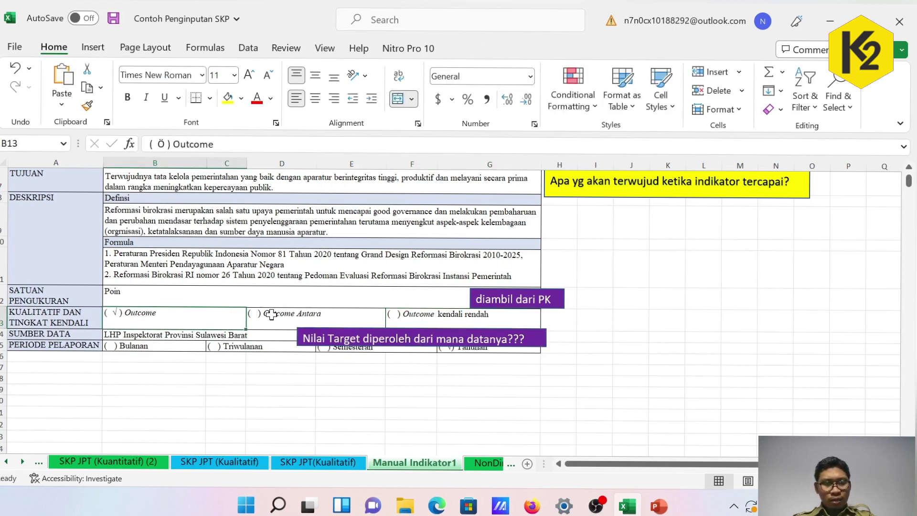
{"action": "left_click", "coordinate": [271, 314]}
{"action": "left_click", "coordinate": [397, 324]}
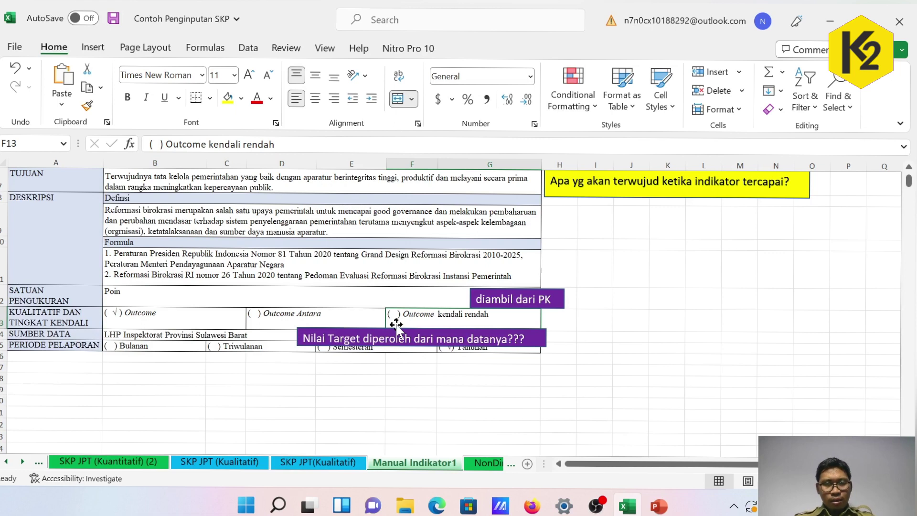
{"action": "left_click", "coordinate": [364, 321]}
{"action": "left_click", "coordinate": [209, 321]}
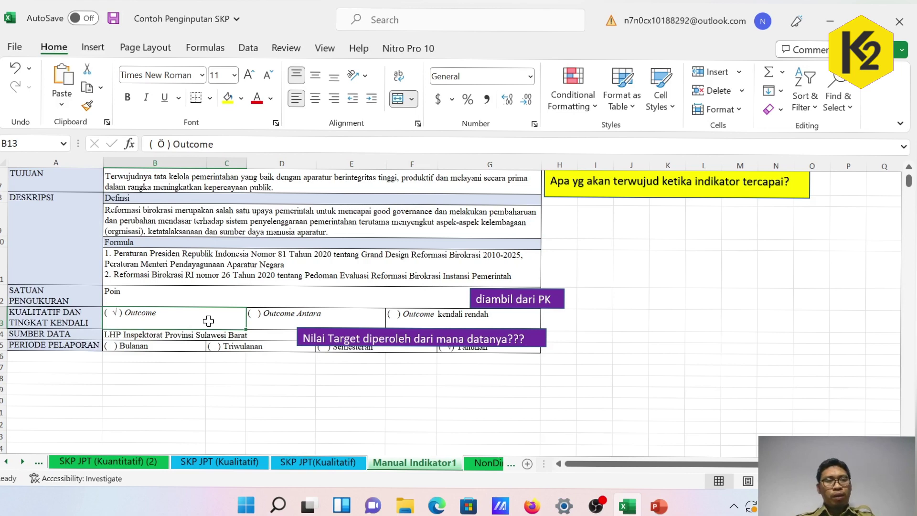
{"action": "left_click", "coordinate": [289, 325]}
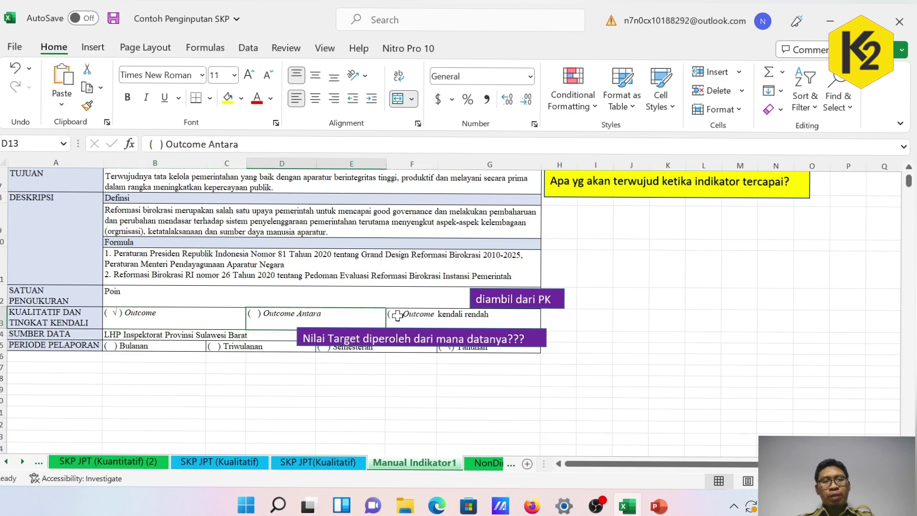
{"action": "left_click", "coordinate": [422, 318]}
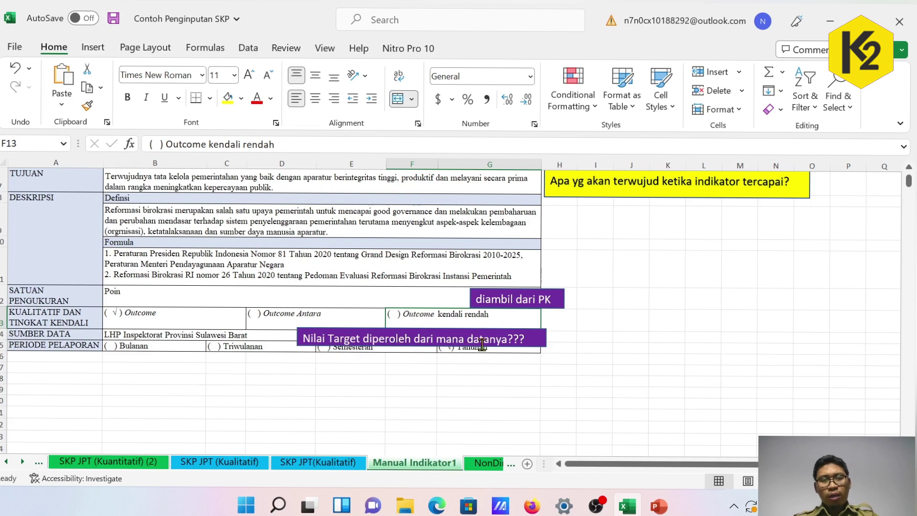
Check the Sumber Data entry and move the "Nilai Target diperoleh dari mana datanya???" note clear of the Periode Pelaporan options
{"action": "left_click", "coordinate": [172, 338]}
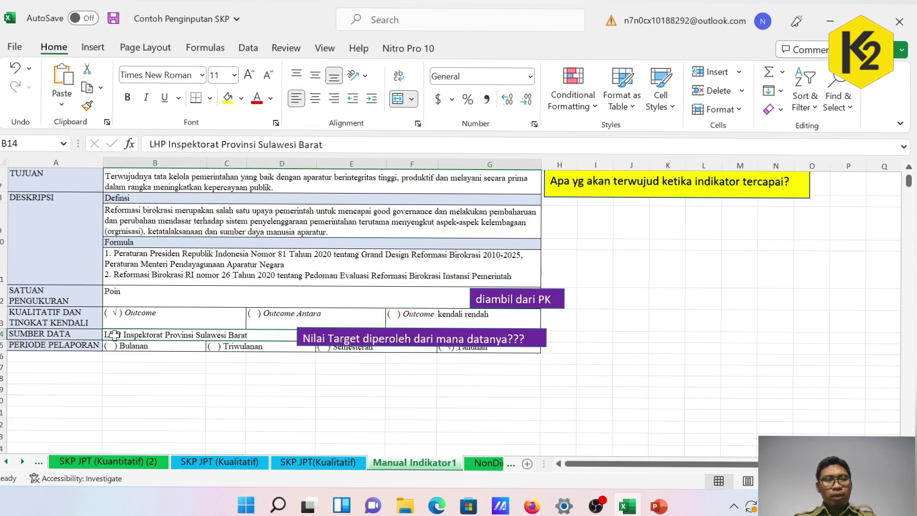
{"action": "scroll", "coordinate": [178, 350], "scroll_direction": "up", "scroll_amount": 3}
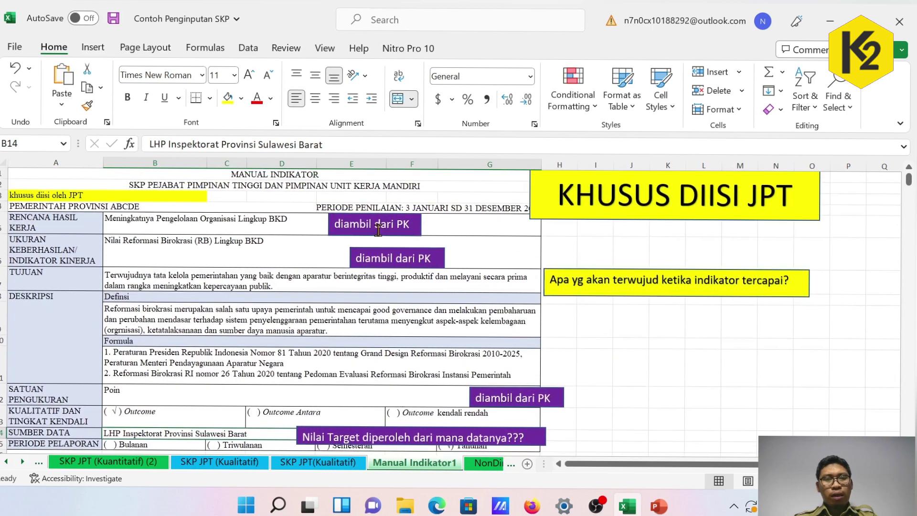
{"action": "left_click", "coordinate": [157, 464]}
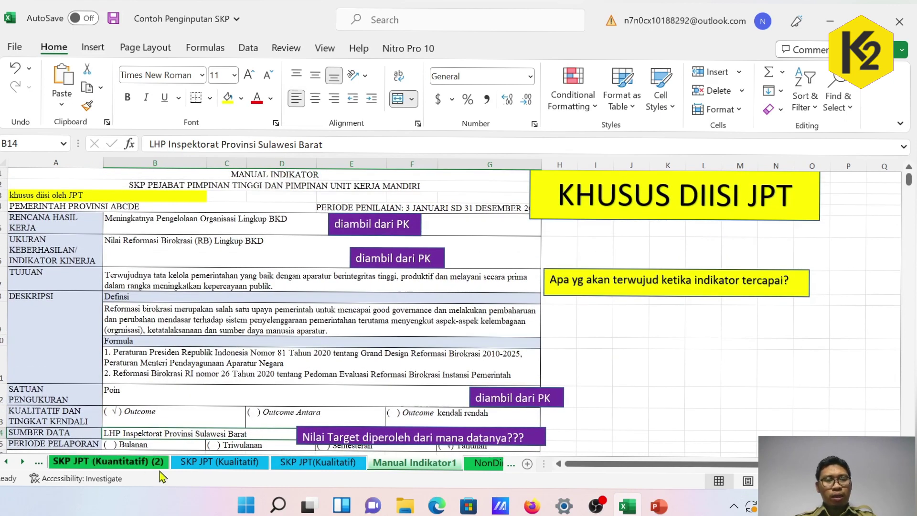
{"action": "scroll", "coordinate": [273, 377], "scroll_direction": "down", "scroll_amount": 2}
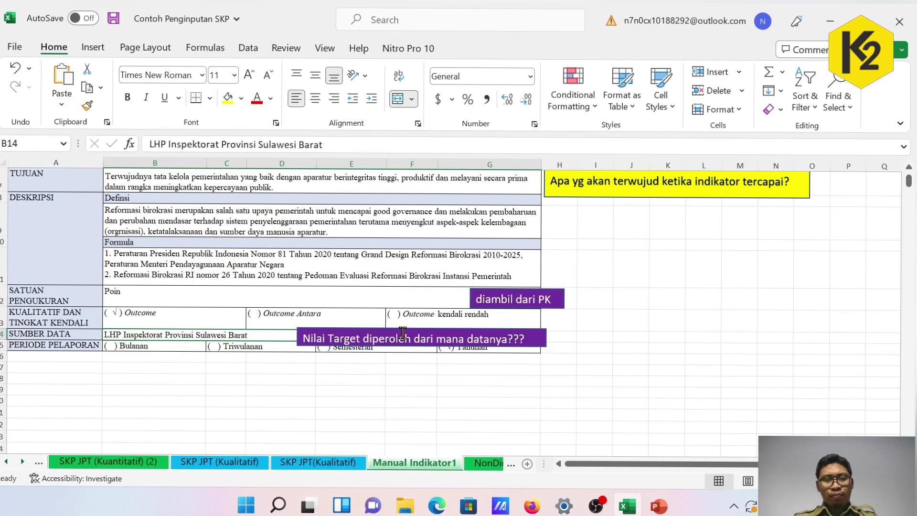
{"action": "left_click_drag", "start_coordinate": [403, 333], "coordinate": [421, 326]}
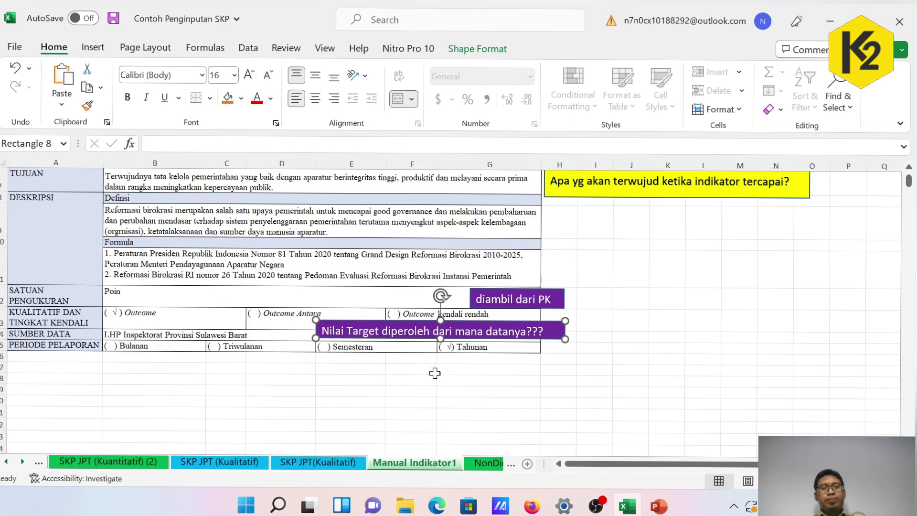
Compare the manual's Rencana Hasil Kerja and Indikator Kinerja entries with the SKP JPT (Kuantitatif) (2) sheet, ending back on Manual Indikator1
{"action": "scroll", "coordinate": [209, 380], "scroll_direction": "up", "scroll_amount": 1}
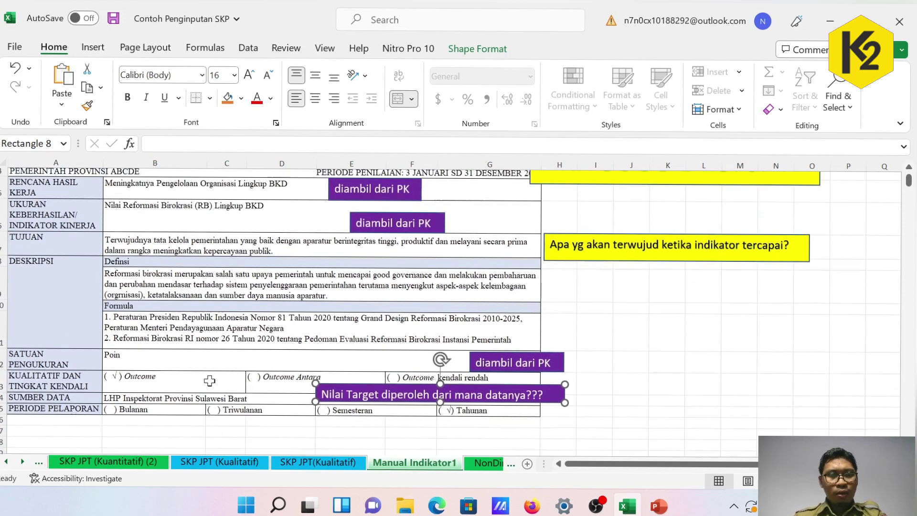
{"action": "scroll", "coordinate": [210, 380], "scroll_direction": "up", "scroll_amount": 1}
{"action": "left_click", "coordinate": [156, 226]}
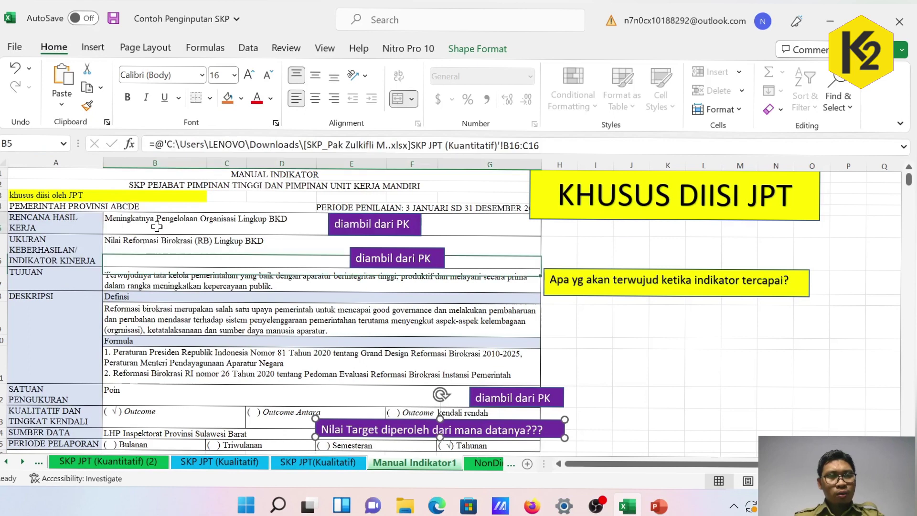
{"action": "left_click", "coordinate": [194, 258]}
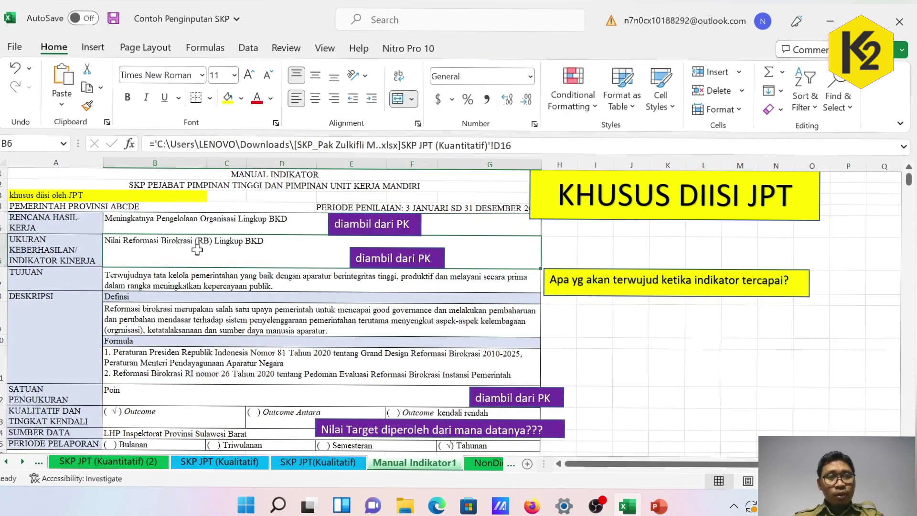
{"action": "left_click", "coordinate": [232, 225]}
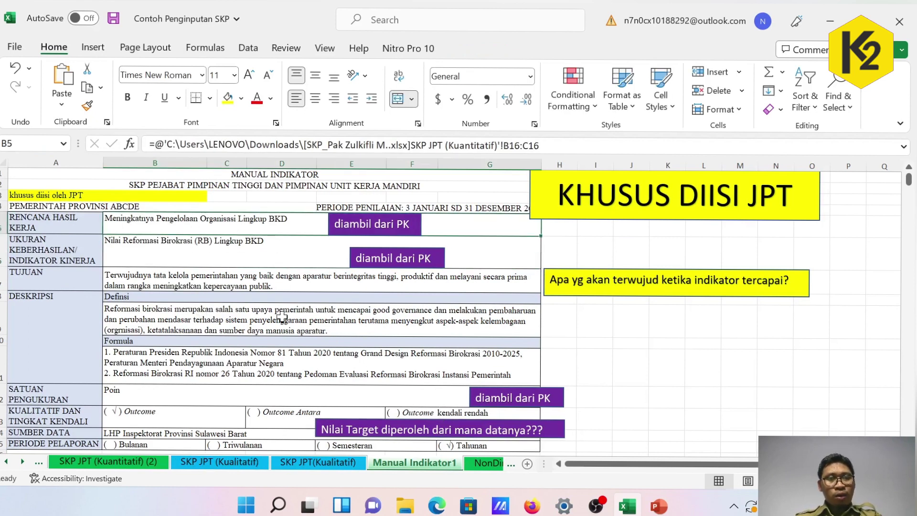
{"action": "left_click", "coordinate": [110, 462]}
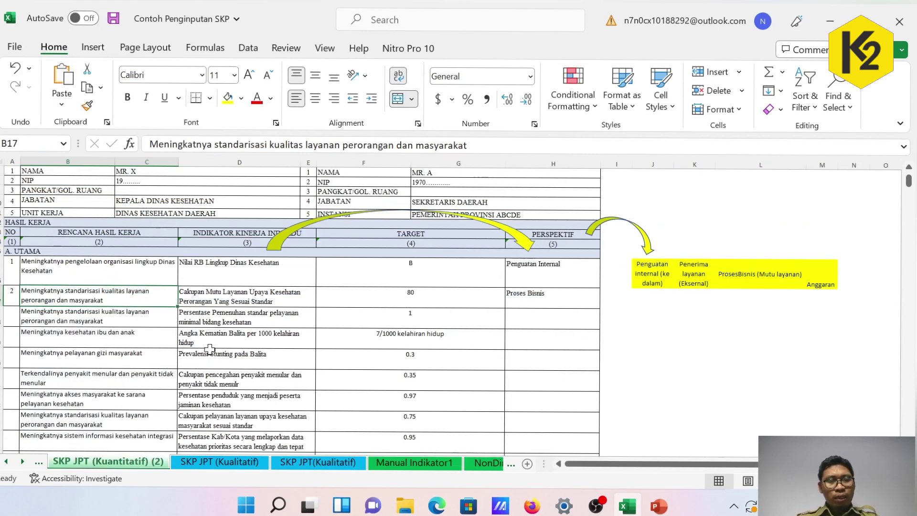
{"action": "left_click", "coordinate": [399, 464]}
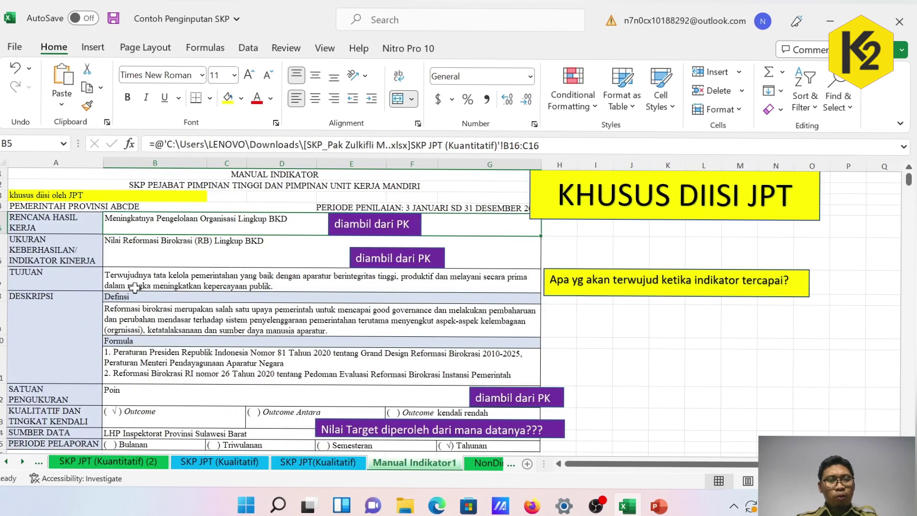
Highlight the whole Manual Indikator form and examine the blank rows beneath it
{"action": "scroll", "coordinate": [143, 208], "scroll_direction": "down", "scroll_amount": 1}
{"action": "scroll", "coordinate": [95, 210], "scroll_direction": "up", "scroll_amount": 1}
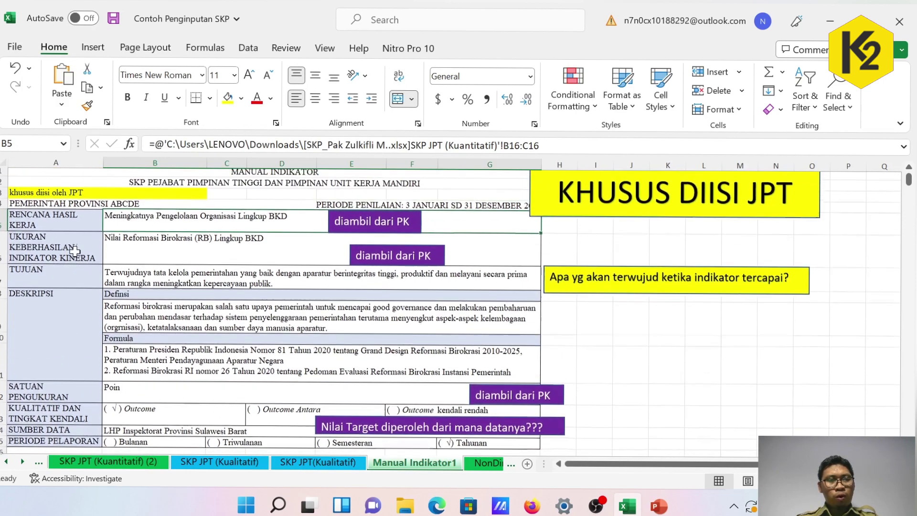
{"action": "left_click_drag", "start_coordinate": [58, 177], "coordinate": [160, 443]}
{"action": "scroll", "coordinate": [154, 338], "scroll_direction": "down", "scroll_amount": 1}
{"action": "scroll", "coordinate": [153, 338], "scroll_direction": "down", "scroll_amount": 8}
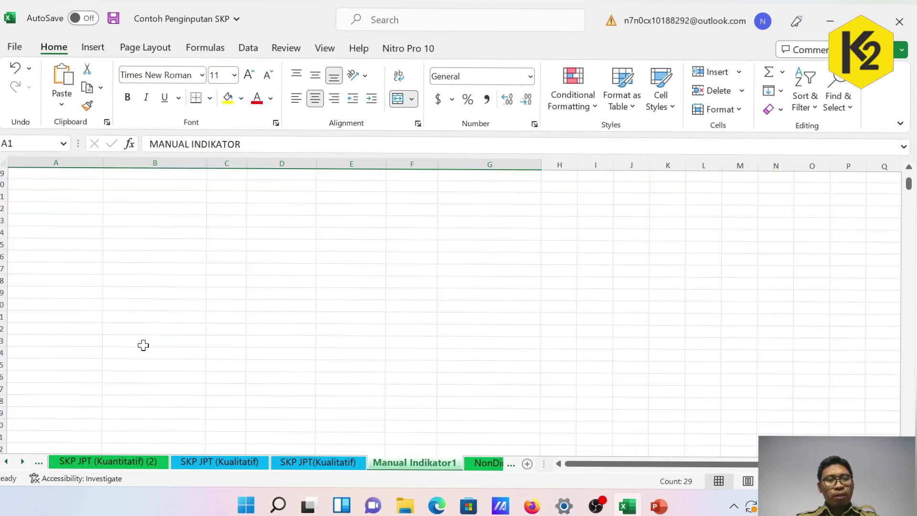
{"action": "scroll", "coordinate": [88, 324], "scroll_direction": "up", "scroll_amount": 6}
{"action": "left_click", "coordinate": [61, 329]}
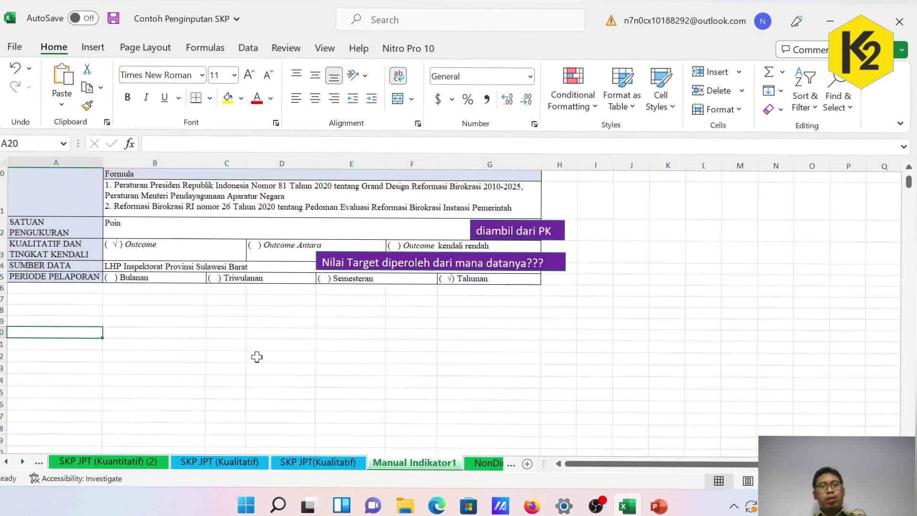
{"action": "scroll", "coordinate": [249, 354], "scroll_direction": "up", "scroll_amount": 3}
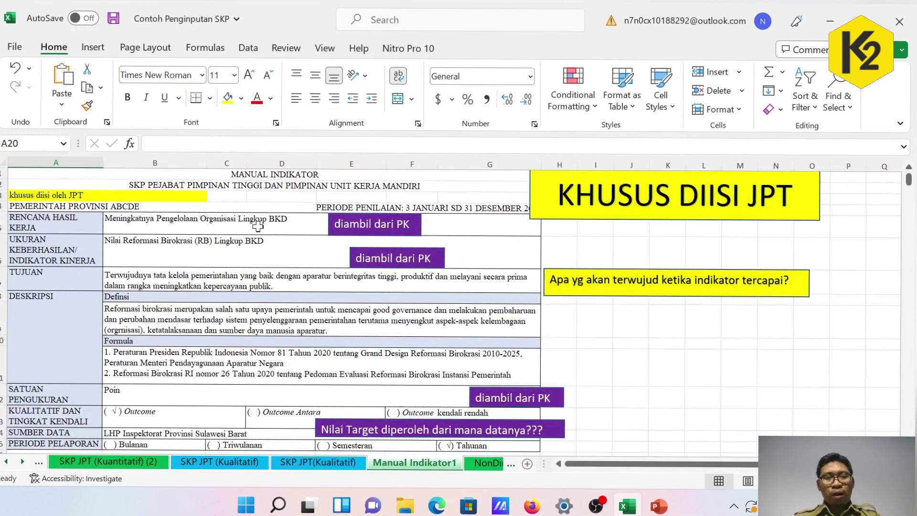
Open the NonDirect Cascading (Workblock) sheet and examine its strategy identification form
{"action": "scroll", "coordinate": [258, 227], "scroll_direction": "down", "scroll_amount": 1}
{"action": "left_click", "coordinate": [22, 462]}
{"action": "left_click", "coordinate": [23, 462]}
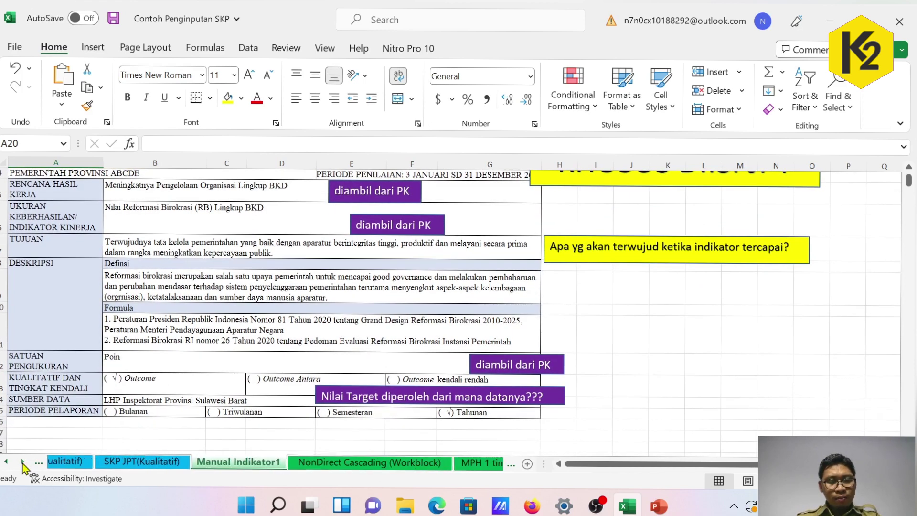
{"action": "left_click", "coordinate": [22, 461]}
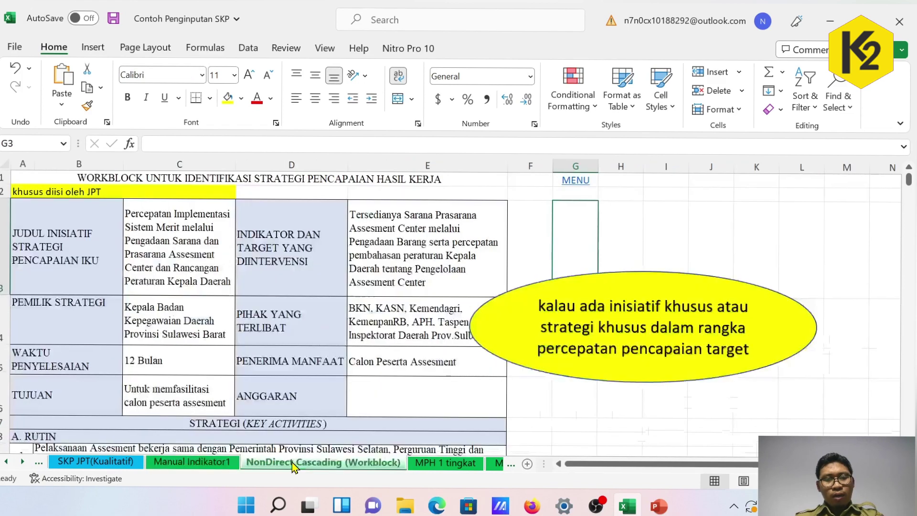
{"action": "left_click", "coordinate": [291, 462]}
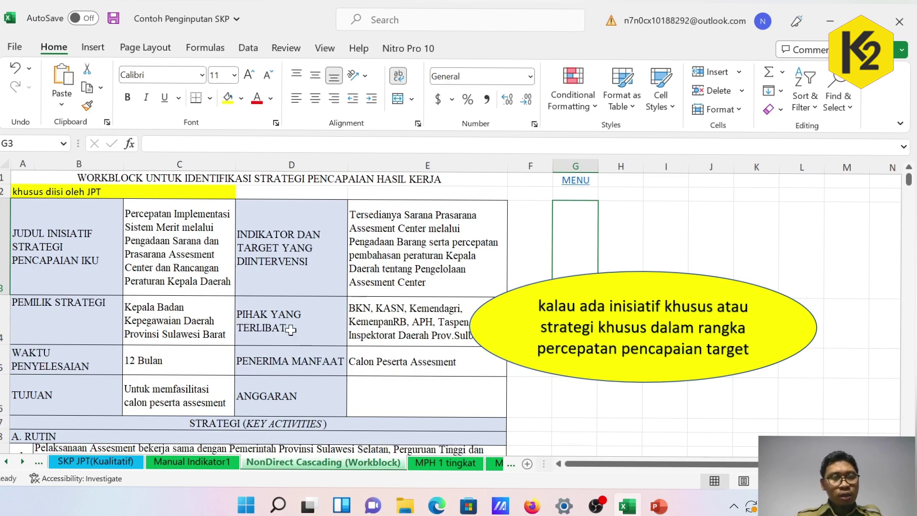
{"action": "scroll", "coordinate": [283, 330], "scroll_direction": "down", "scroll_amount": 3}
{"action": "scroll", "coordinate": [284, 329], "scroll_direction": "up", "scroll_amount": 3}
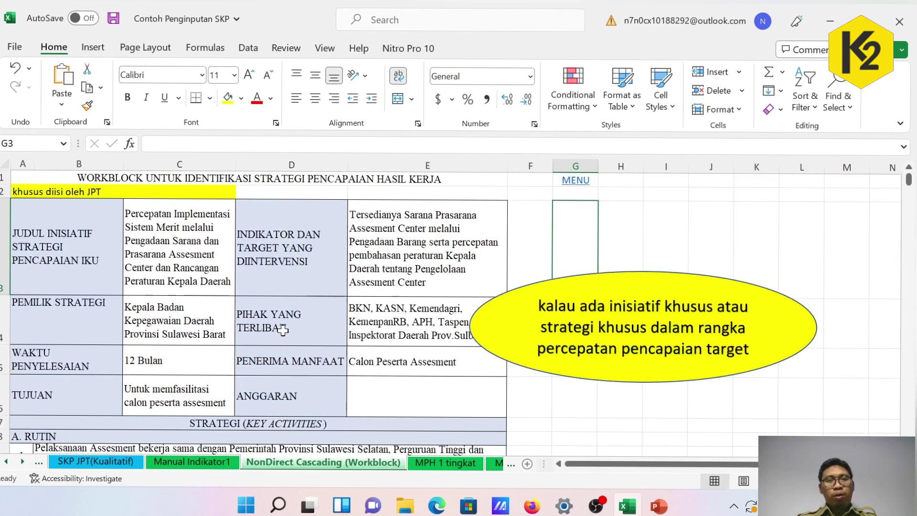
Open the MPH 1 tingkat sheet and inspect the Pegawai cell for Kepala Dinas Kesehatan
{"action": "left_click", "coordinate": [440, 466]}
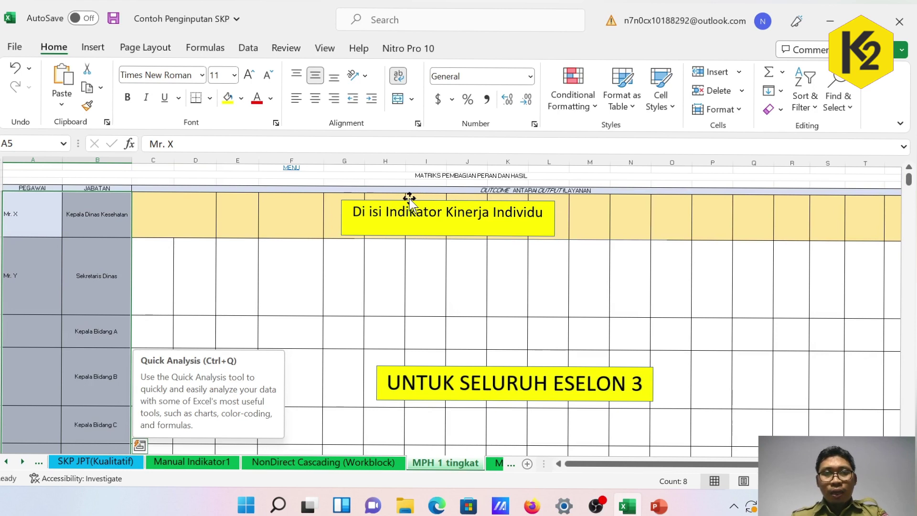
{"action": "left_click", "coordinate": [484, 177]}
{"action": "left_click", "coordinate": [49, 224]}
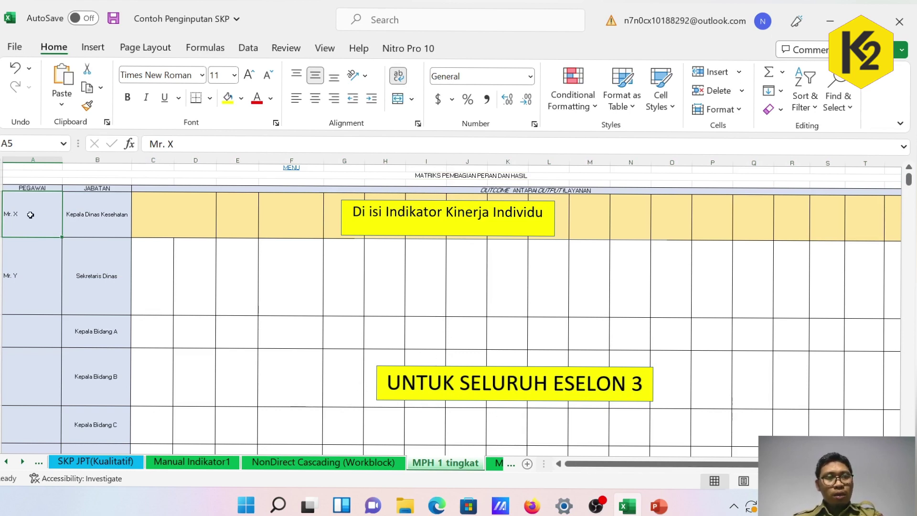
Examine the blank MPH 1 tingkat matrix, highlighting the Kepala Dinas Kesehatan indicator row and the eselon 3 rows beneath it
{"action": "left_click_drag", "start_coordinate": [31, 215], "coordinate": [597, 218]}
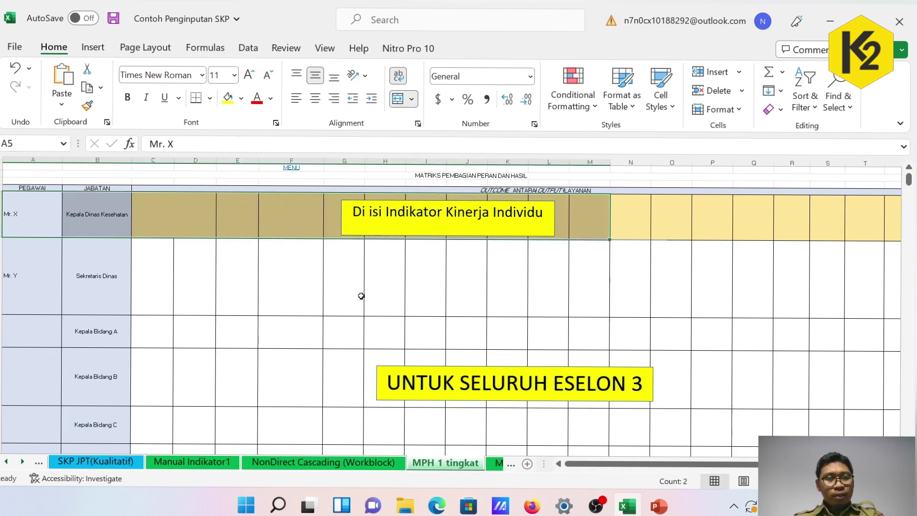
{"action": "left_click_drag", "start_coordinate": [31, 306], "coordinate": [678, 422]}
{"action": "left_click_drag", "start_coordinate": [37, 214], "coordinate": [324, 209]}
{"action": "left_click", "coordinate": [410, 214]}
{"action": "left_click", "coordinate": [409, 215]}
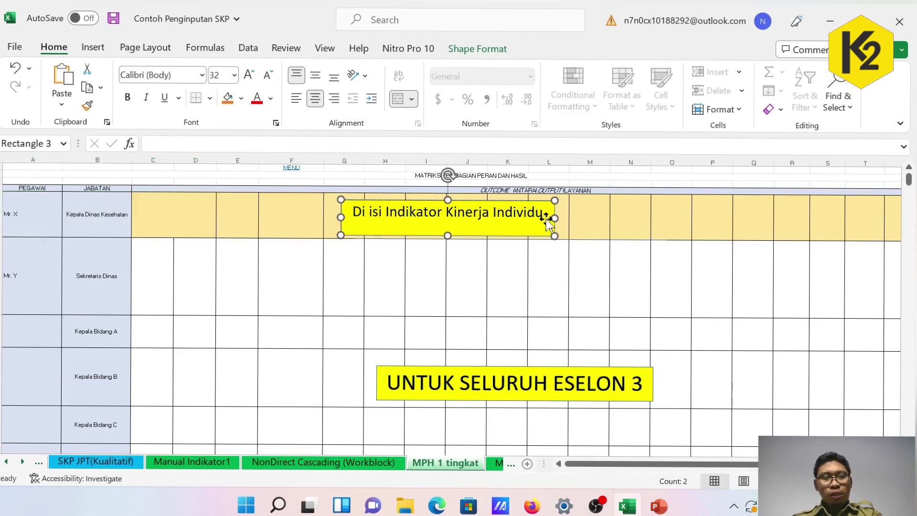
{"action": "left_click_drag", "start_coordinate": [144, 222], "coordinate": [671, 215]}
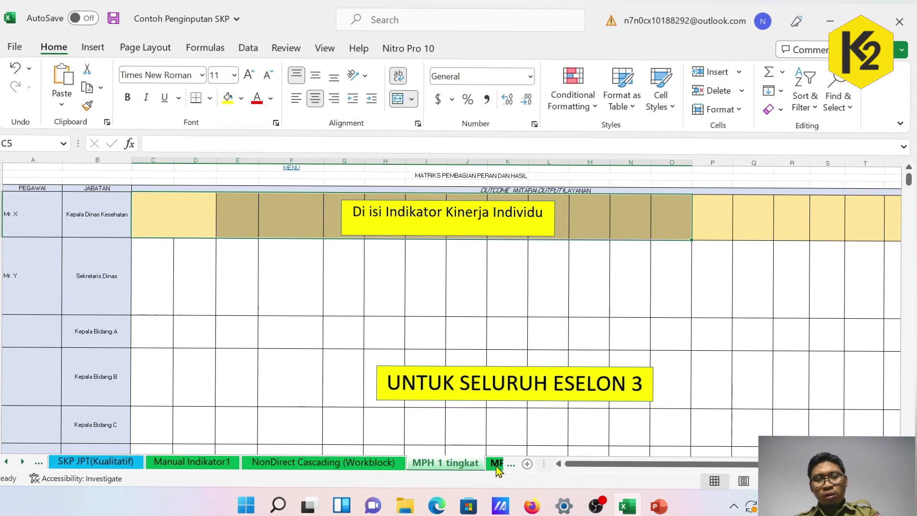
Open the MPH 1 tingkat (terisi) sheet and examine the indicators filled in across the Kepala Dinas Kesehatan row
{"action": "left_click", "coordinate": [23, 462]}
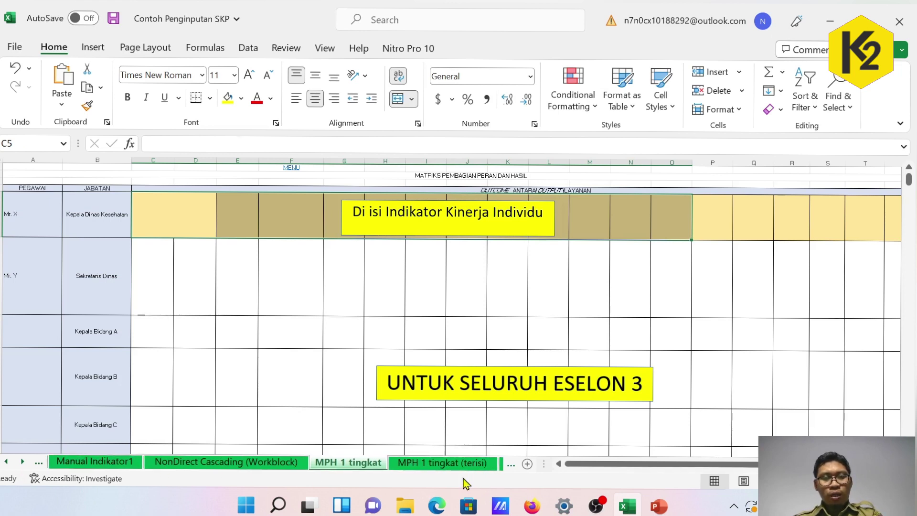
{"action": "left_click", "coordinate": [463, 466]}
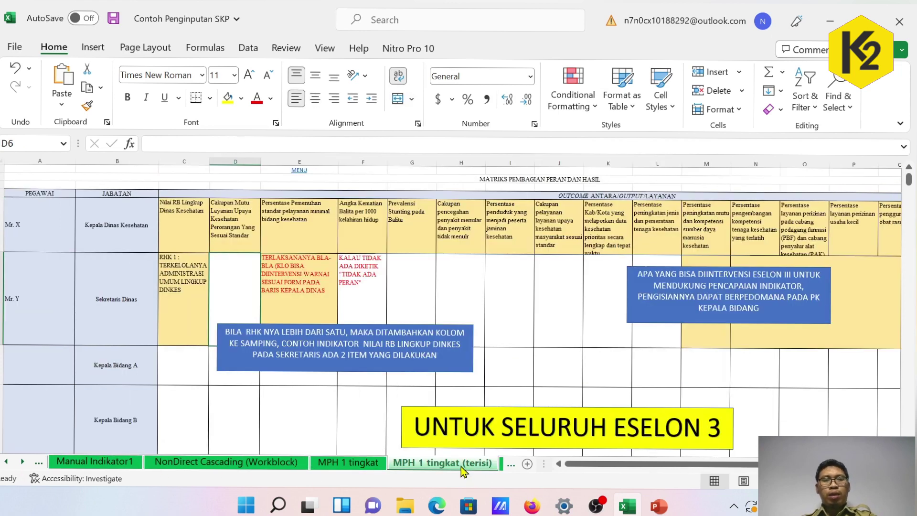
{"action": "left_click", "coordinate": [173, 224]}
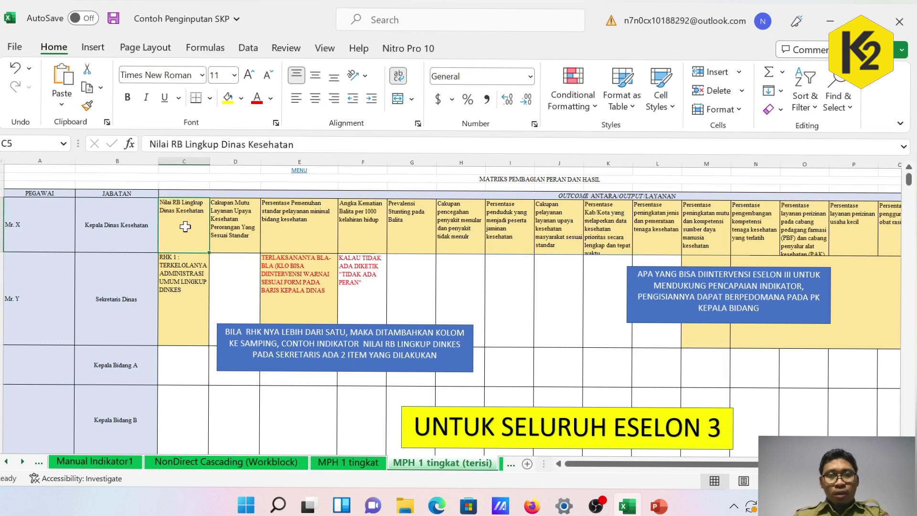
{"action": "left_click_drag", "start_coordinate": [177, 228], "coordinate": [864, 228]}
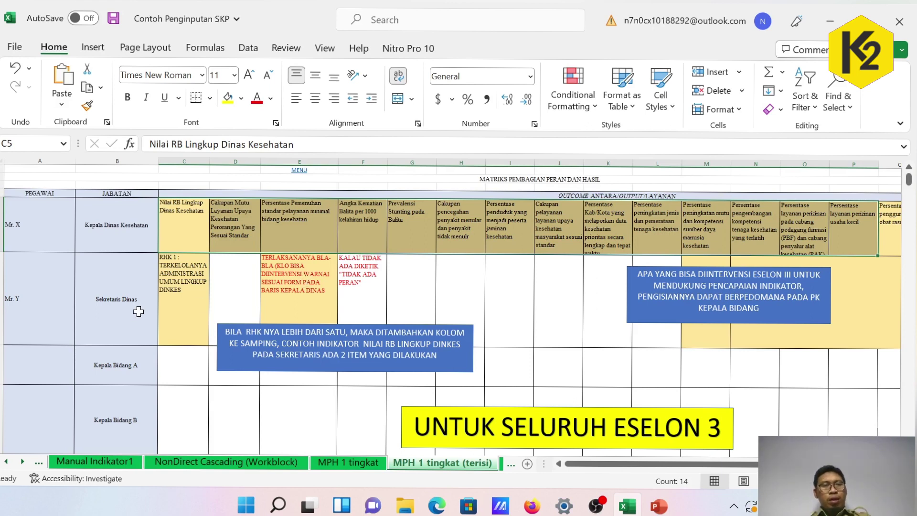
{"action": "left_click", "coordinate": [188, 218]}
{"action": "left_click_drag", "start_coordinate": [188, 218], "coordinate": [742, 216]}
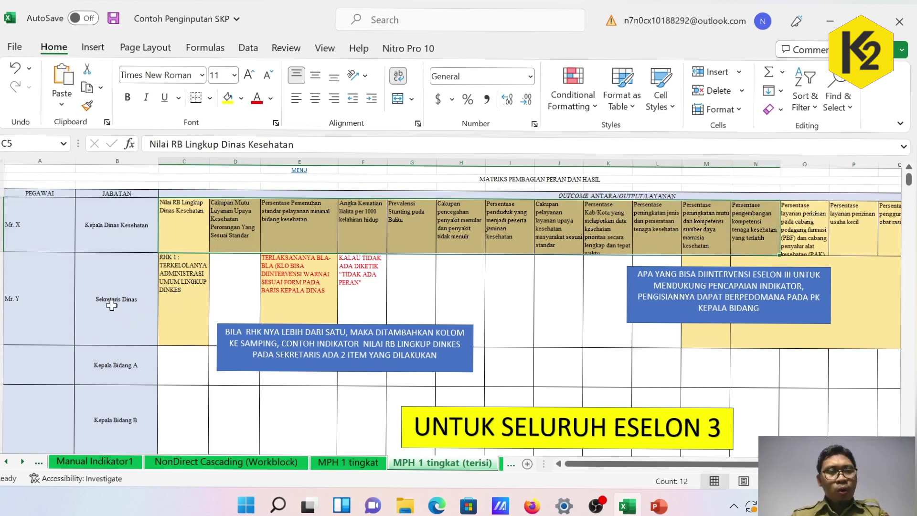
Inspect the Sekretaris Dinas RHK 1 cell and the Kepala Dinas indicators, ending with the text Nilai RB Lingkup Dinas Kesehatan highlighted
{"action": "left_click", "coordinate": [182, 321]}
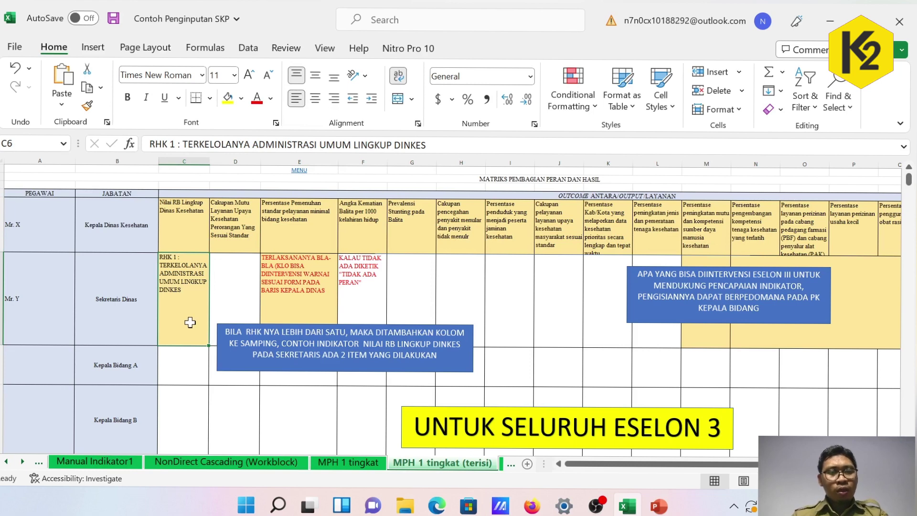
{"action": "left_click", "coordinate": [190, 234]}
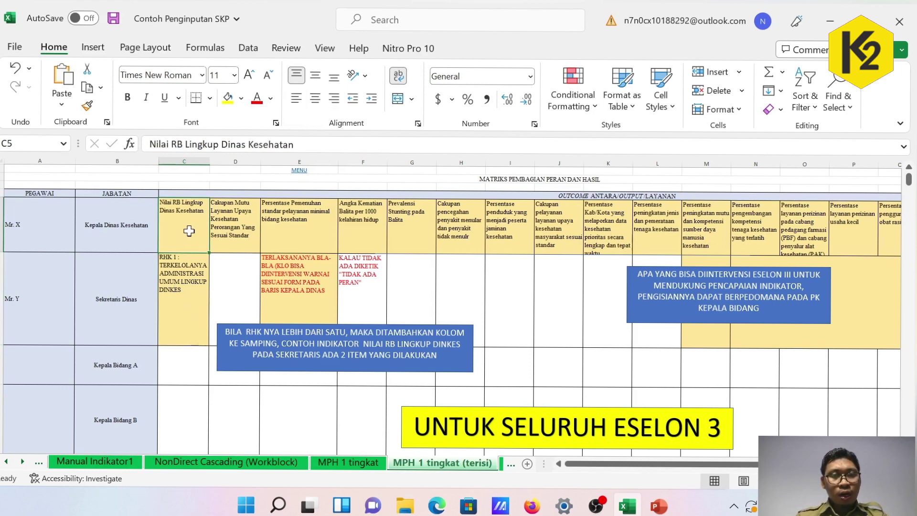
{"action": "mouse_move", "coordinate": [189, 231]}
{"action": "left_mouse_down"}
{"action": "mouse_move", "coordinate": [669, 228]}
{"action": "mouse_move", "coordinate": [199, 227]}
{"action": "left_mouse_up"}
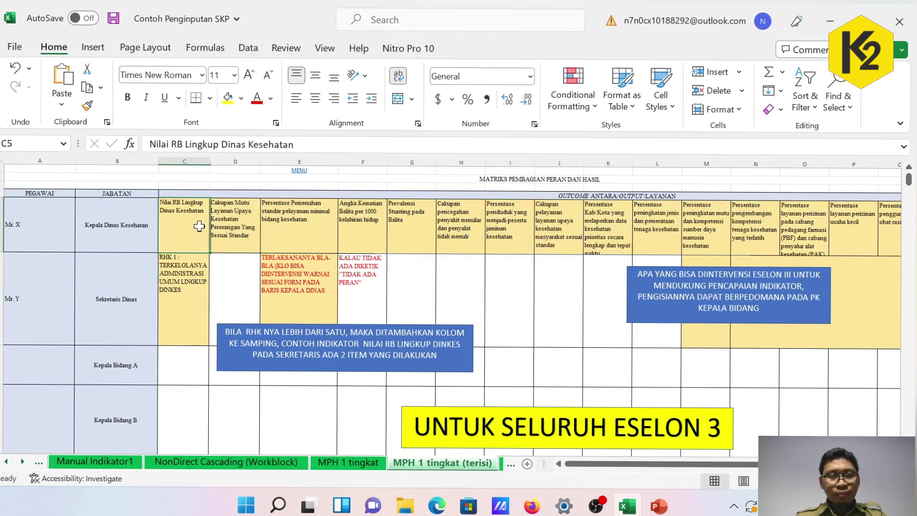
{"action": "key", "text": "shift+Right"}
{"action": "key", "text": "shift+Right"}
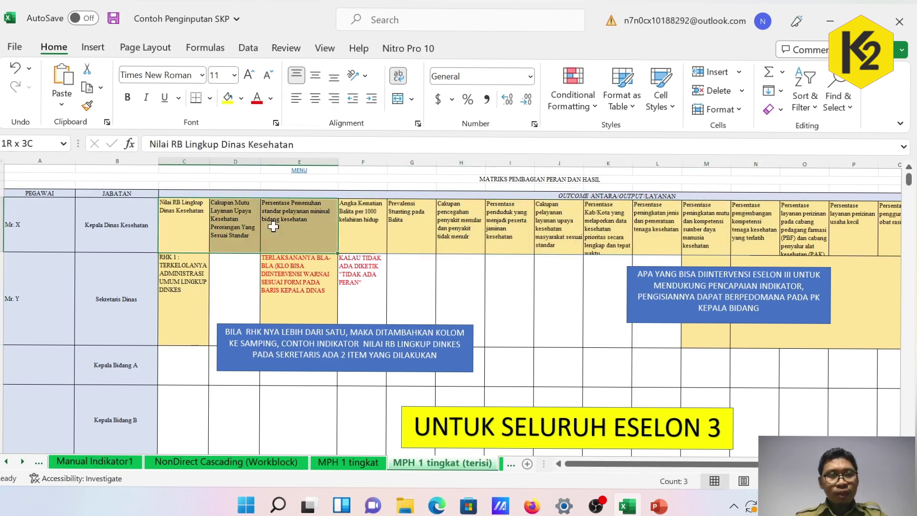
{"action": "left_click", "coordinate": [173, 240]}
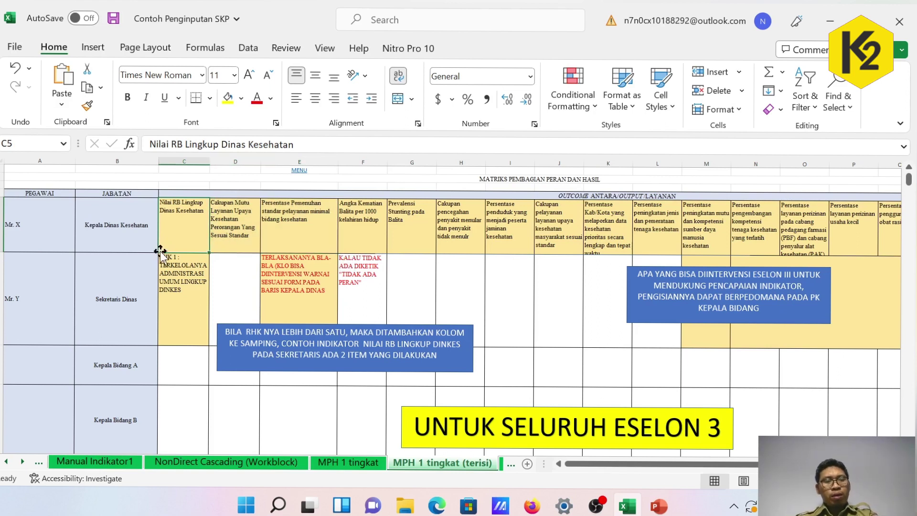
{"action": "left_click_drag", "start_coordinate": [181, 231], "coordinate": [609, 220]}
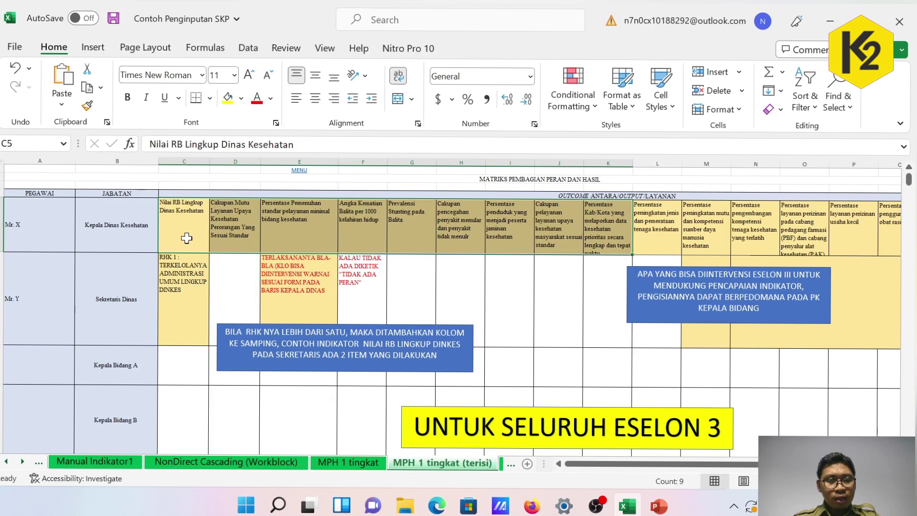
{"action": "left_click_drag", "start_coordinate": [186, 238], "coordinate": [611, 229]}
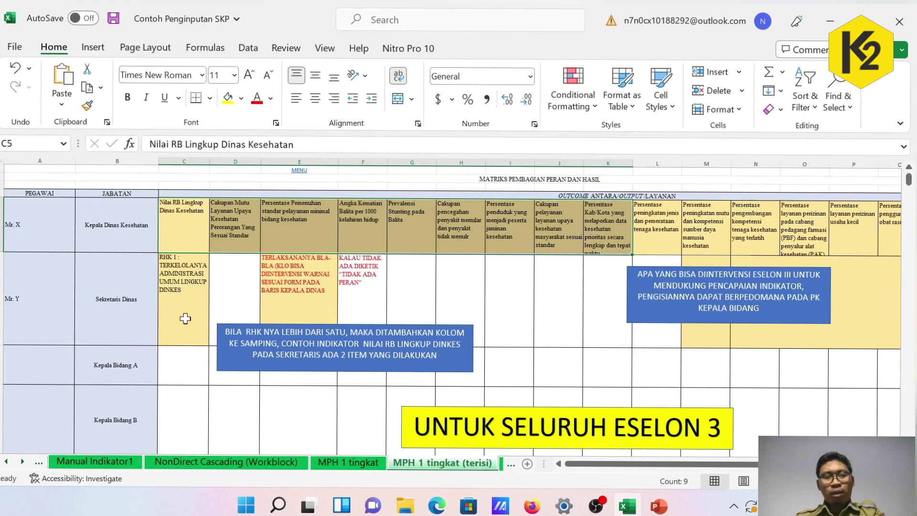
{"action": "left_click", "coordinate": [175, 228]}
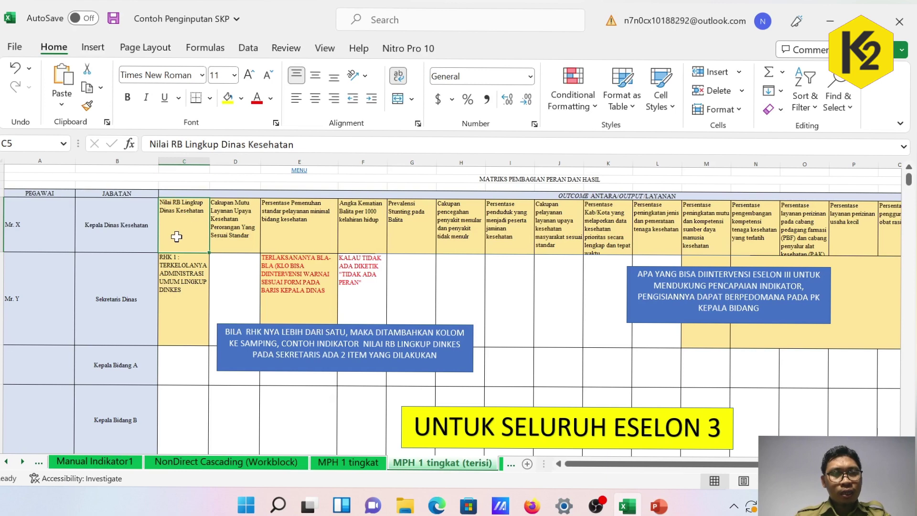
{"action": "double_click", "coordinate": [177, 236]}
{"action": "left_click_drag", "start_coordinate": [208, 216], "coordinate": [151, 197]}
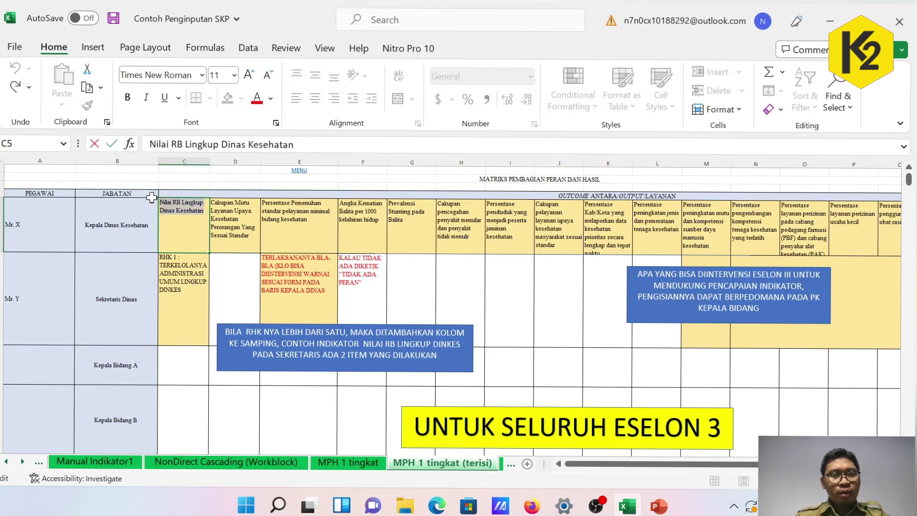
Compare the Kepala Dinas and Sekretaris Dinas rows, checking the Nilai RB indicator against the RHK 1 entry beneath it
{"action": "left_click", "coordinate": [52, 304]}
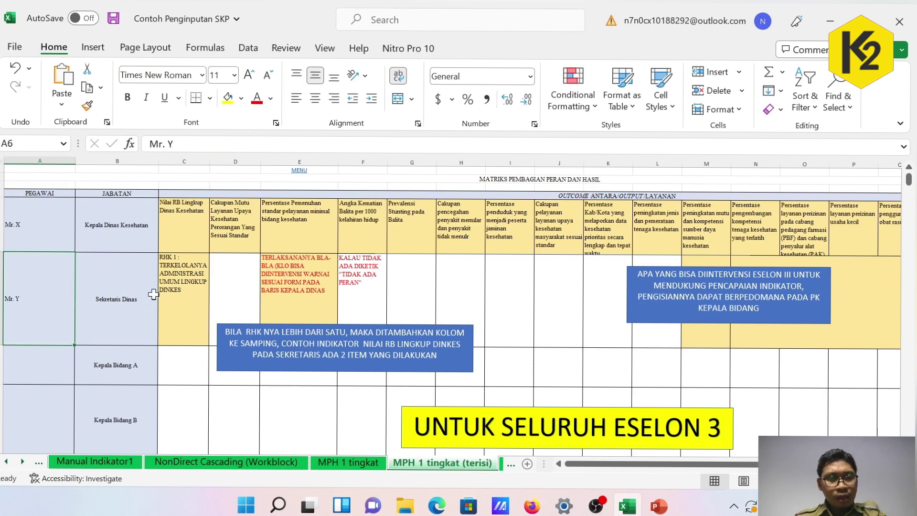
{"action": "left_click", "coordinate": [38, 239]}
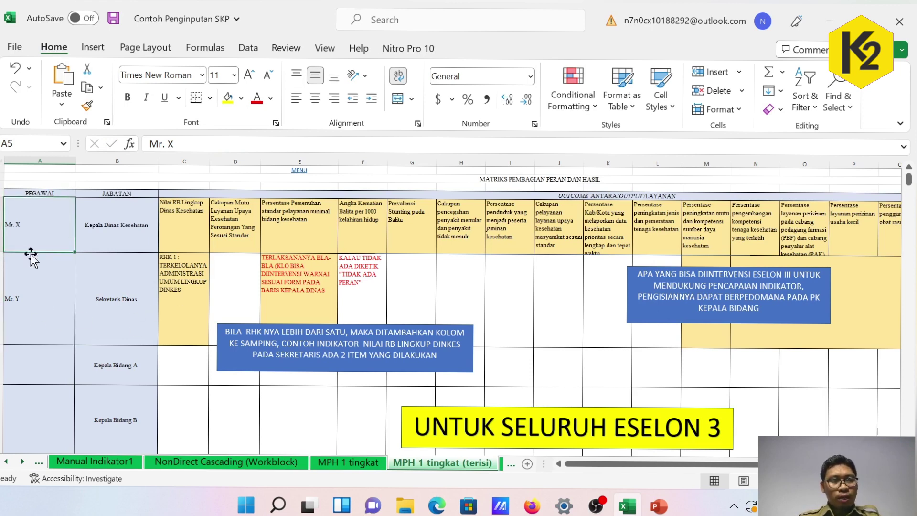
{"action": "left_click", "coordinate": [27, 322]}
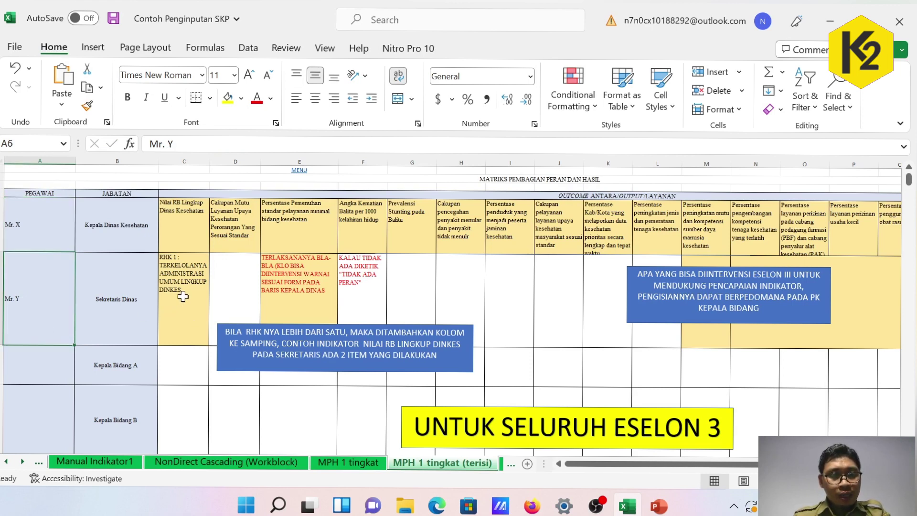
{"action": "left_click", "coordinate": [187, 231]}
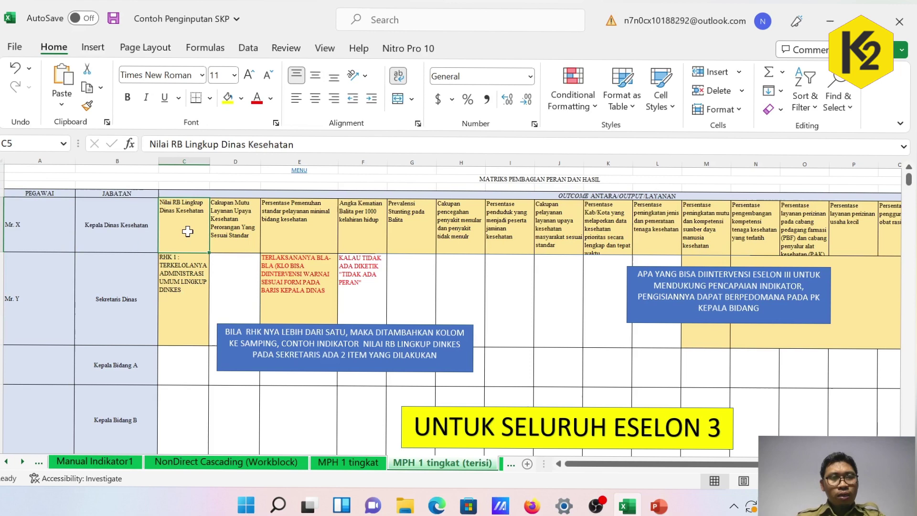
{"action": "left_click", "coordinate": [179, 291]}
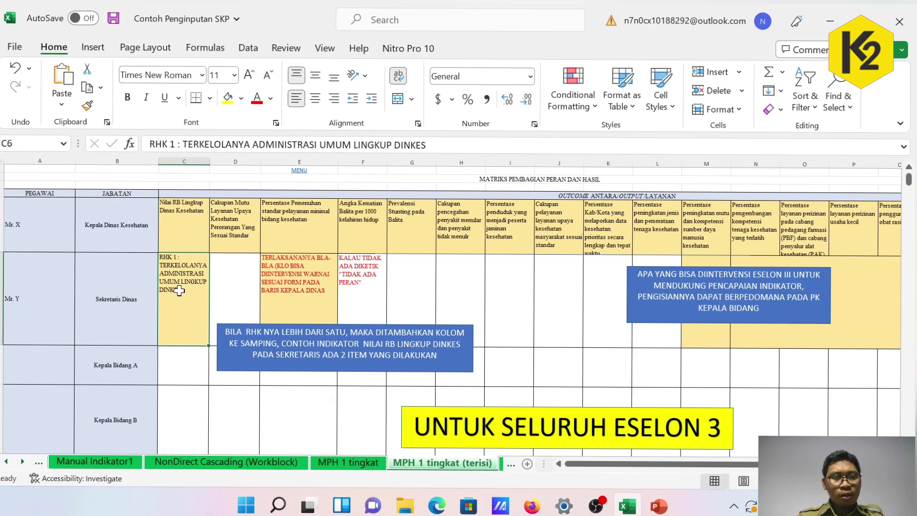
{"action": "left_click", "coordinate": [179, 224]}
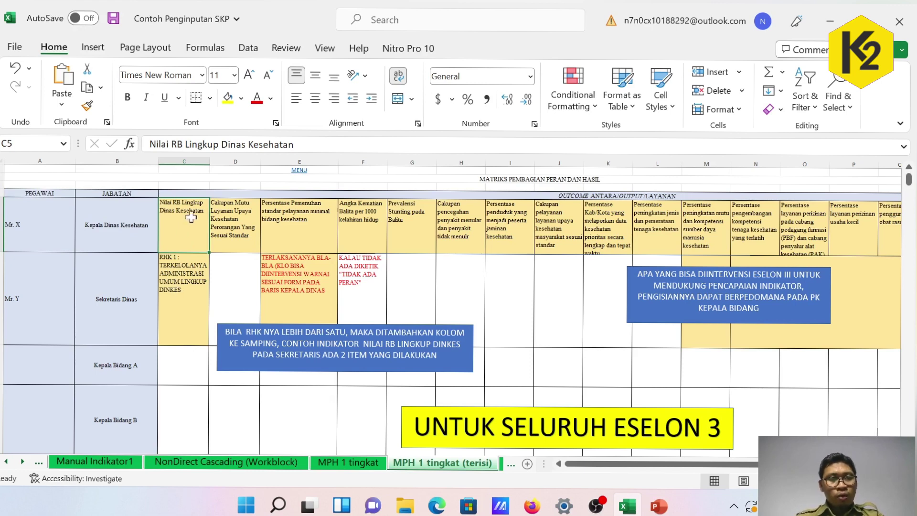
{"action": "left_click", "coordinate": [184, 284]}
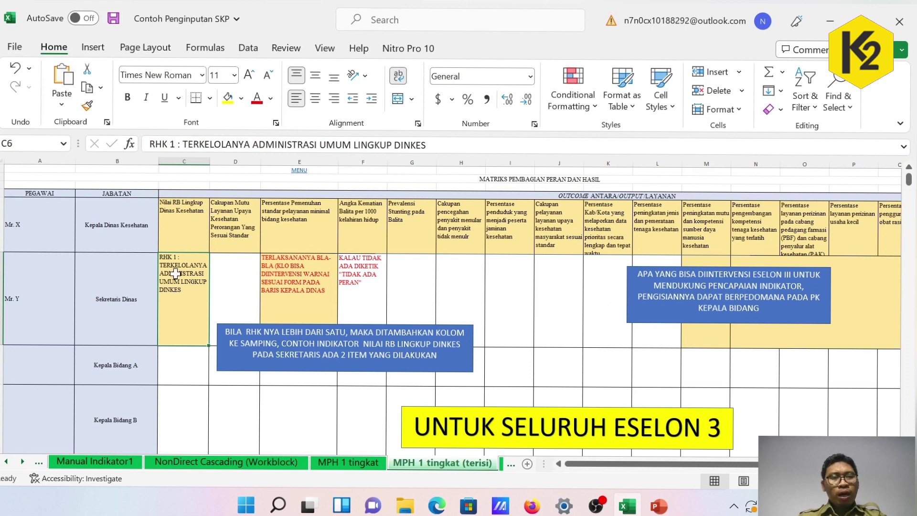
Highlight the result wording after "RHK 1 :" in the Sekretaris Dinas cell and leave the cell without editing it
{"action": "double_click", "coordinate": [186, 296]}
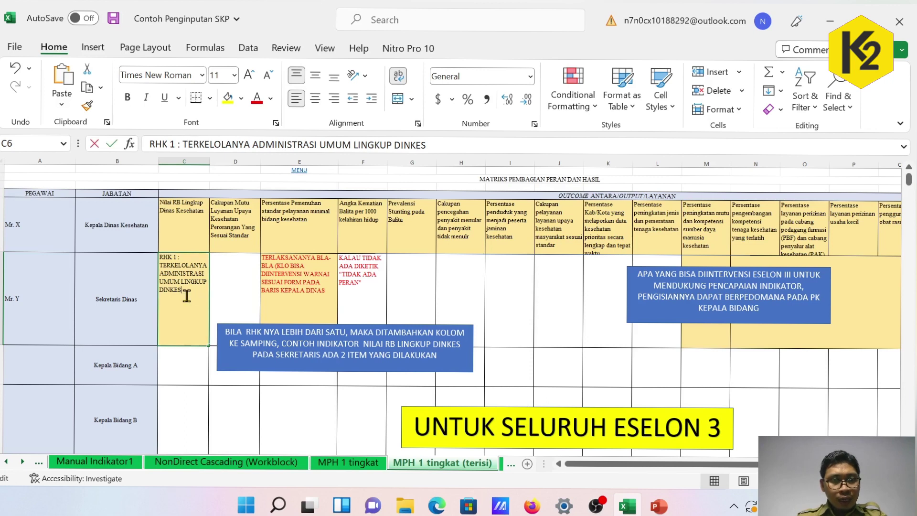
{"action": "left_click_drag", "start_coordinate": [190, 293], "coordinate": [162, 268]}
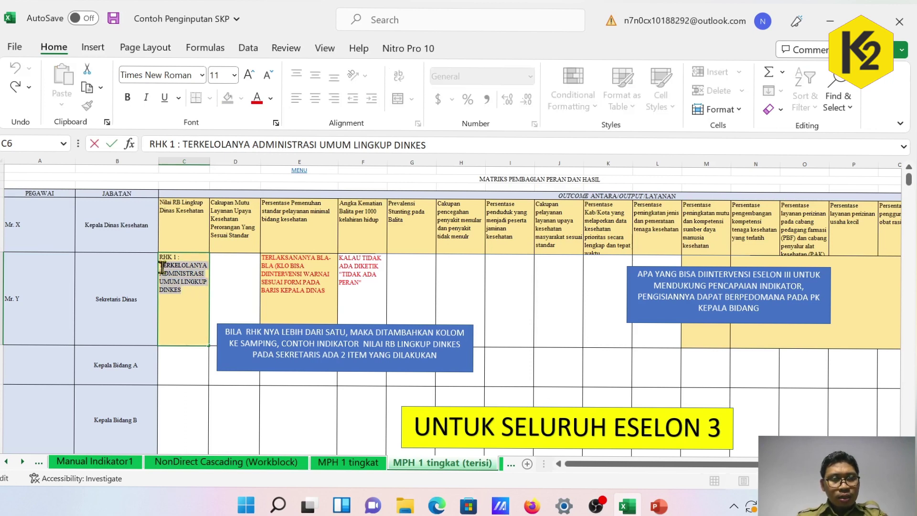
{"action": "left_click", "coordinate": [191, 301]}
{"action": "key", "text": "Escape"}
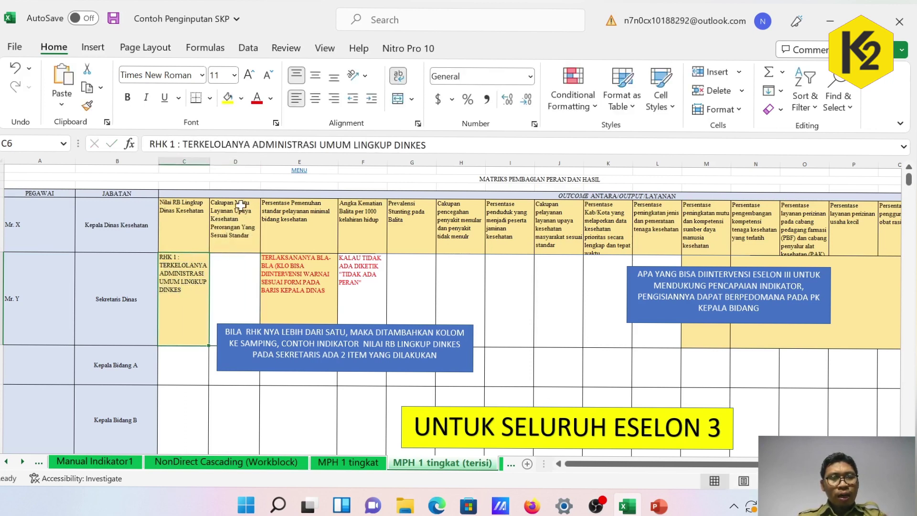
Insert a new column D and merge the Nilai RB Lingkup Dinas Kesehatan cell across C5:D5
{"action": "left_click", "coordinate": [237, 160]}
{"action": "right_click", "coordinate": [237, 162]}
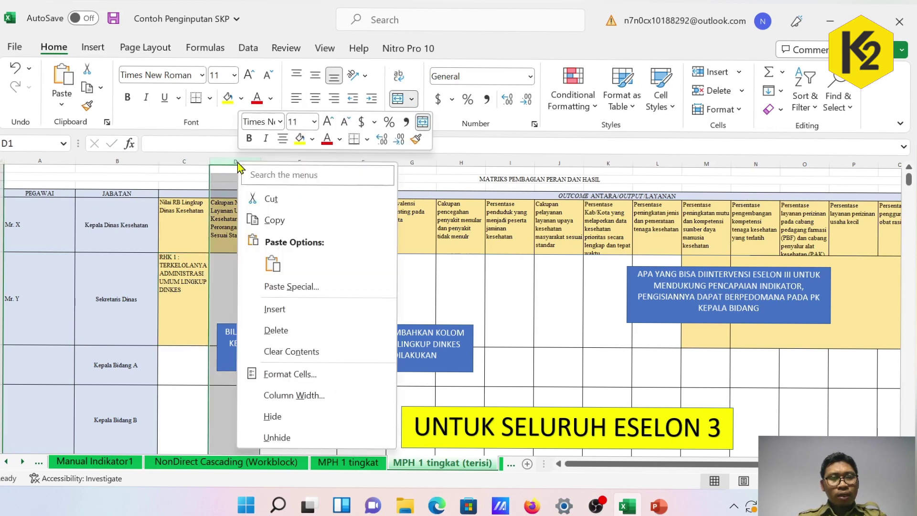
{"action": "left_click", "coordinate": [264, 306]}
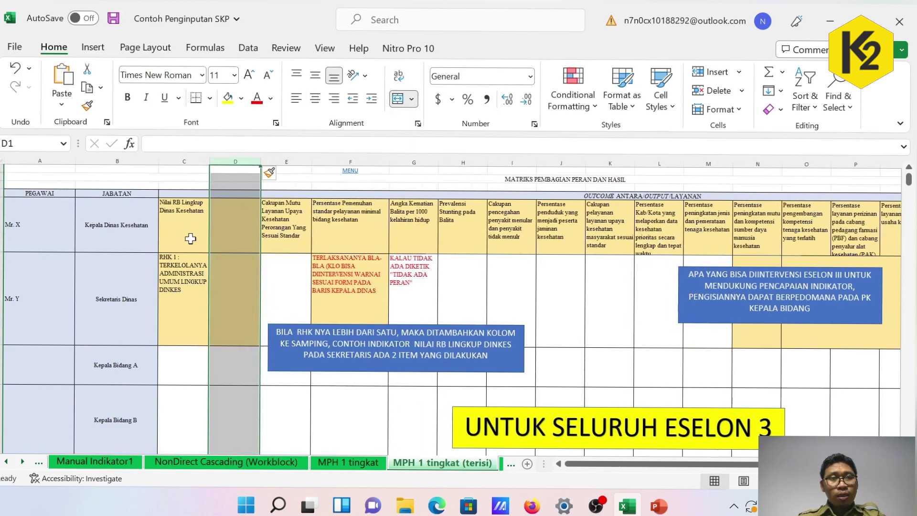
{"action": "left_click_drag", "start_coordinate": [190, 238], "coordinate": [220, 239]}
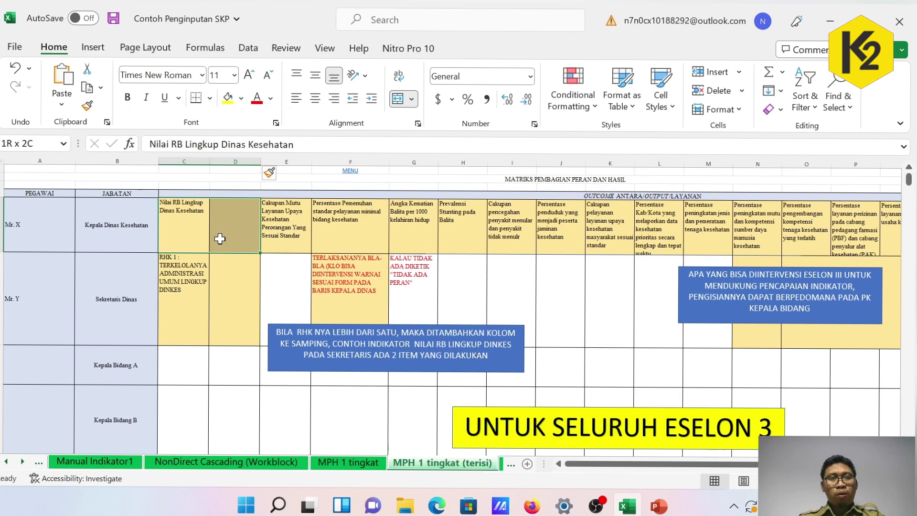
{"action": "left_click", "coordinate": [404, 98]}
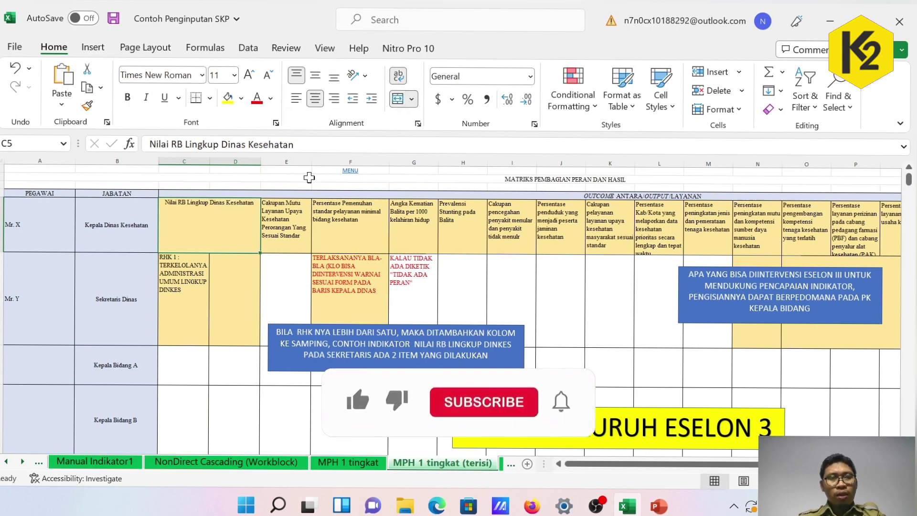
Enter "Tersusunnya Laporan Keuangan yang Akuntabel" in D6 as the second Sekretaris Dinas entry beside RHK 1
{"action": "left_click", "coordinate": [236, 288]}
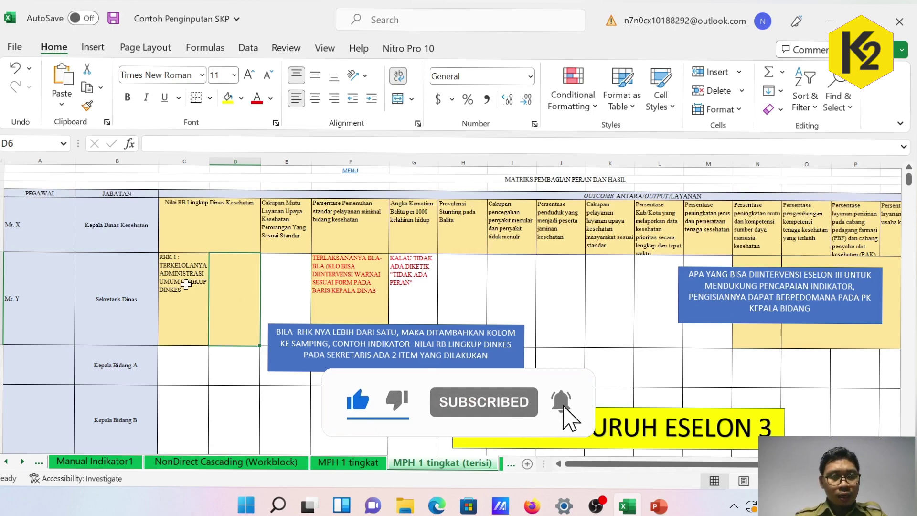
{"action": "left_click", "coordinate": [186, 284]}
{"action": "left_click", "coordinate": [240, 291]}
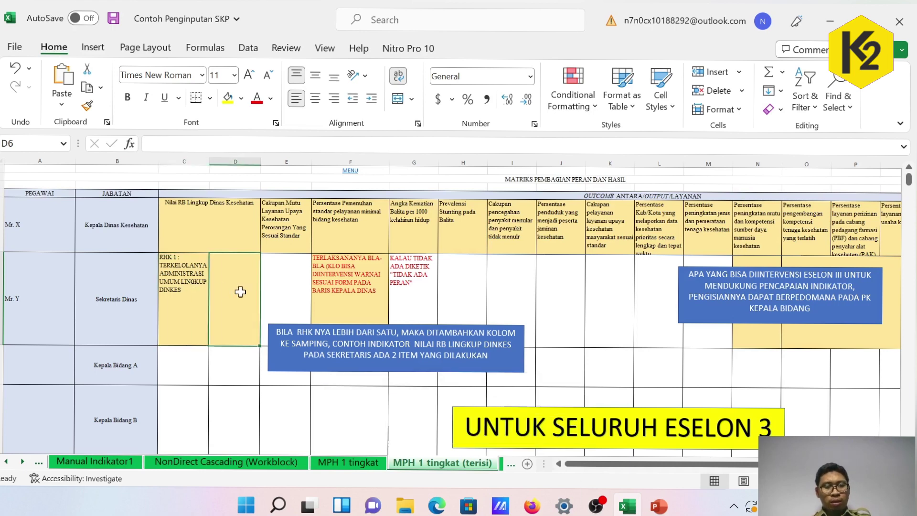
{"action": "type", "text": "Ter"}
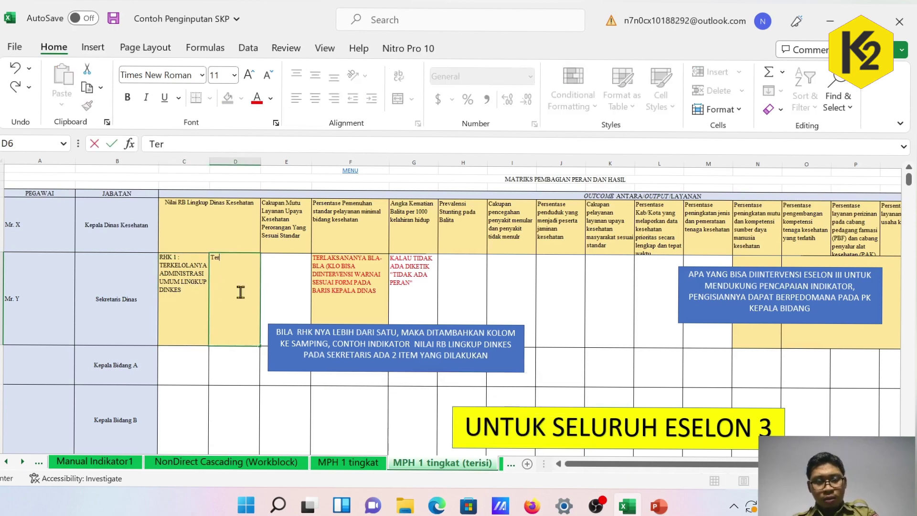
{"action": "type", "text": "susunnya Laporan"}
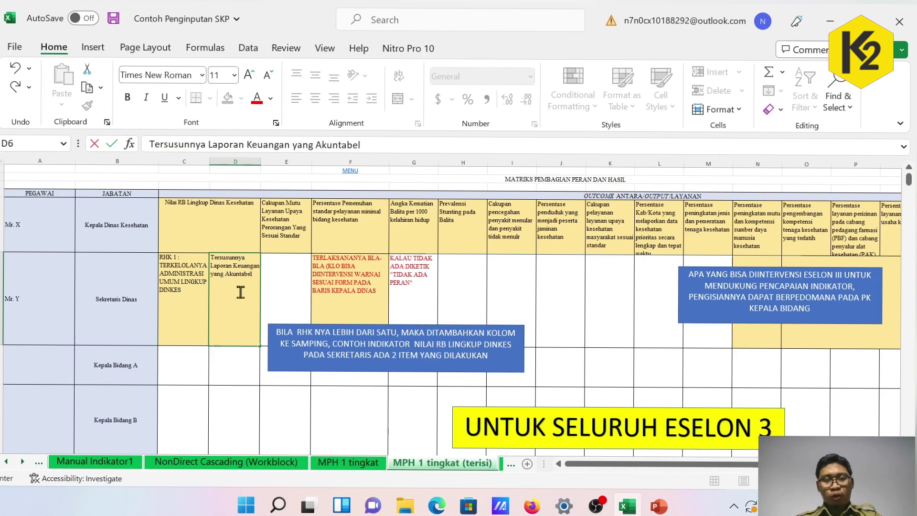
{"action": "type", "text": "Keuangan yang Akuntabel"}
{"action": "key", "text": "Return"}
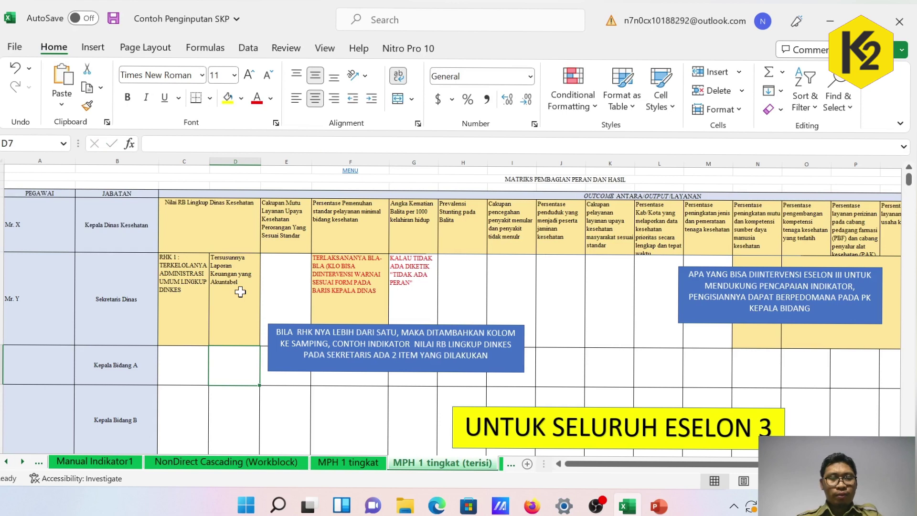
Compare the Nilai RB Lingkup Dinas Kesehatan indicator with the two Sekretaris Dinas entries in C6:D6
{"action": "left_click", "coordinate": [218, 302]}
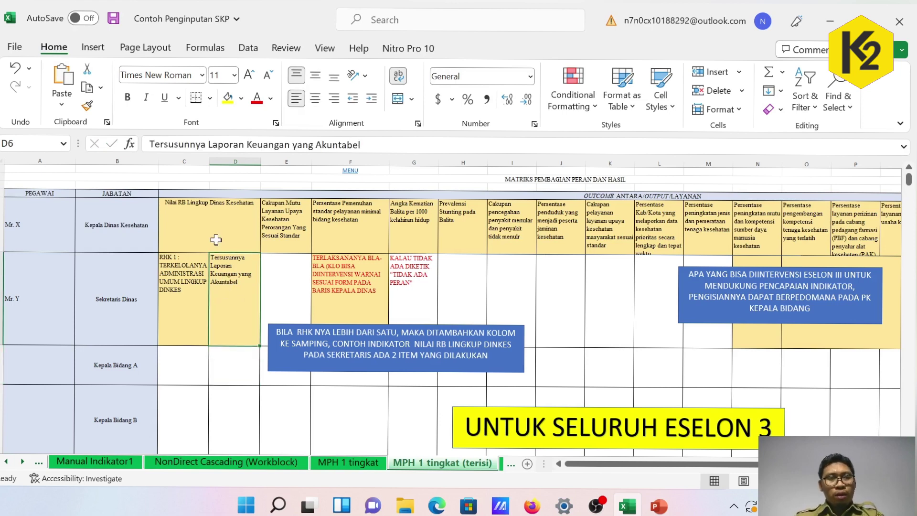
{"action": "left_click", "coordinate": [212, 225]}
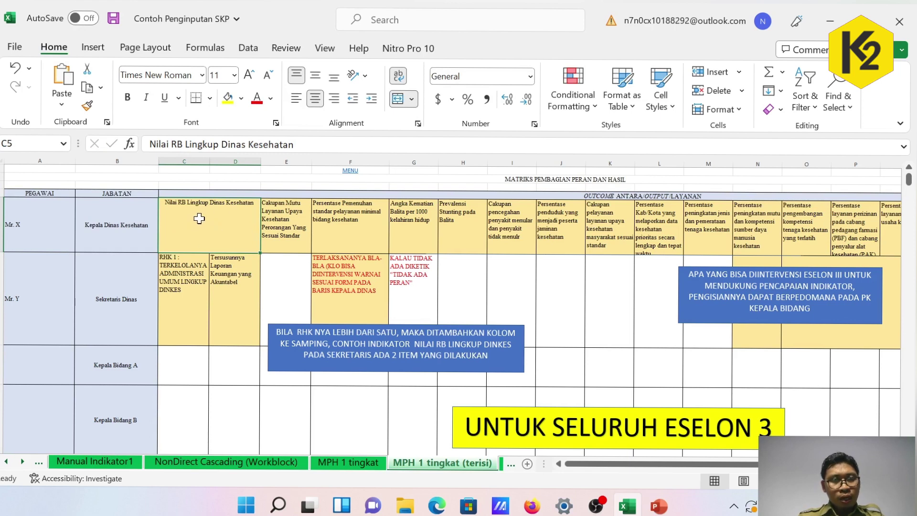
{"action": "left_click_drag", "start_coordinate": [186, 287], "coordinate": [239, 284]}
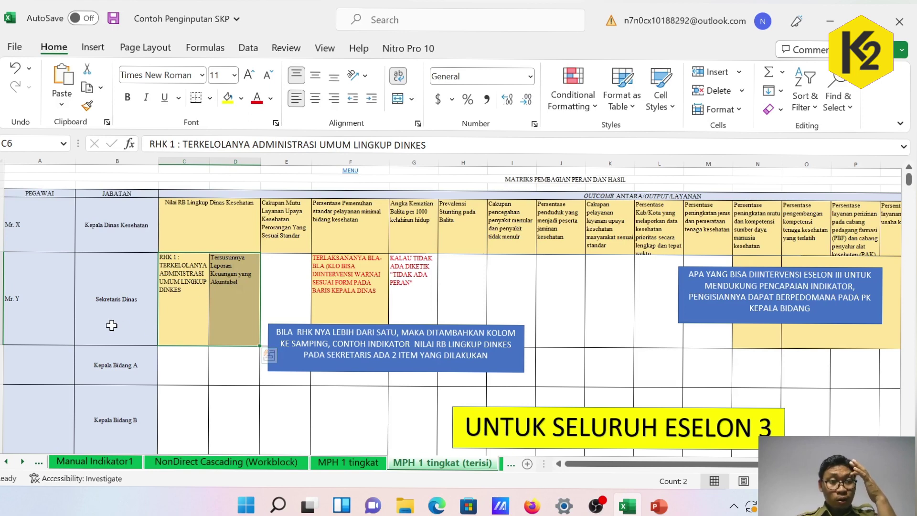
{"action": "left_click", "coordinate": [201, 238]}
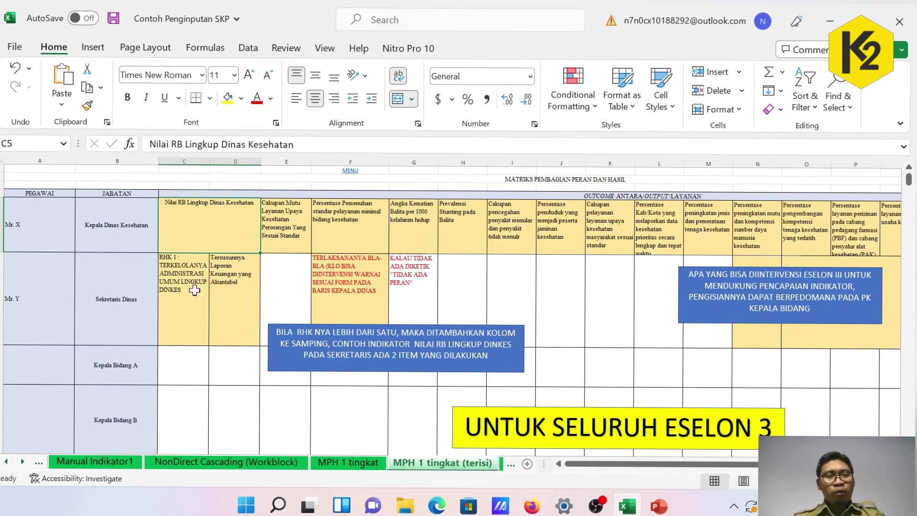
Enter "Tidak Ada Peran" in E6 for the Sekretaris Dinas under the Cakupan Mutu Layanan Upaya Kesehatan Perorangan indicator
{"action": "left_click", "coordinate": [288, 231]}
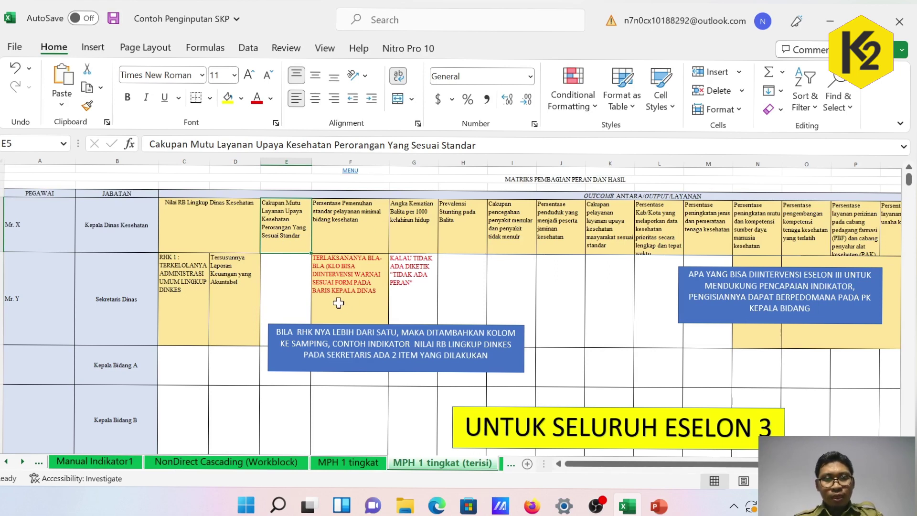
{"action": "left_click", "coordinate": [284, 281]}
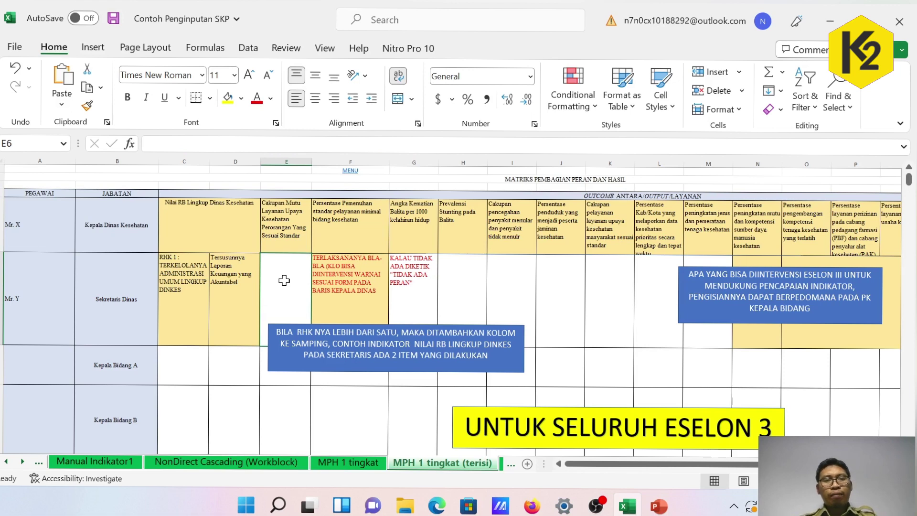
{"action": "left_click", "coordinate": [125, 313]}
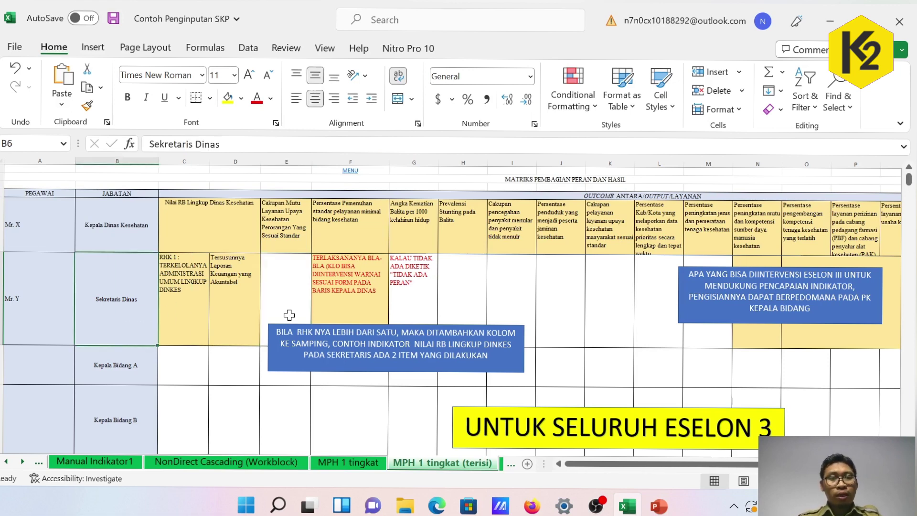
{"action": "key", "text": "Right"}
{"action": "key", "text": "Right"}
{"action": "key", "text": "Right"}
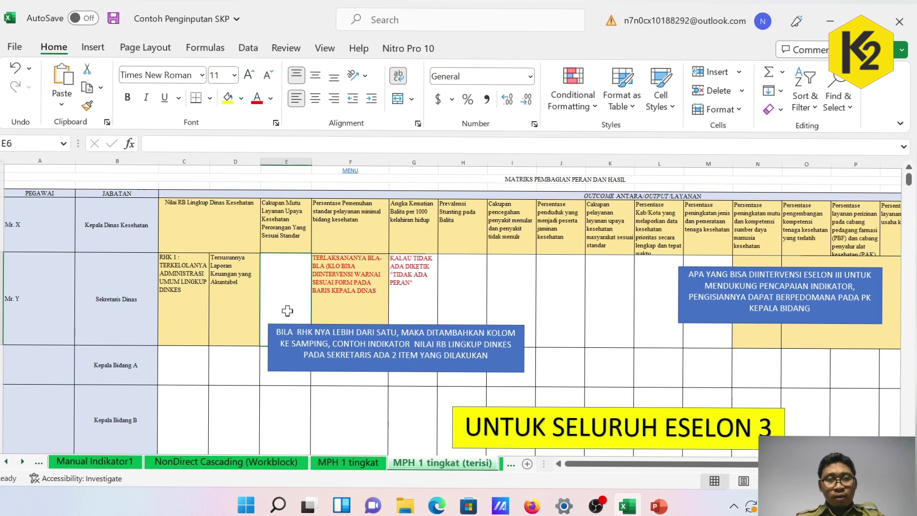
{"action": "type", "text": "Tidak Ada Peran"}
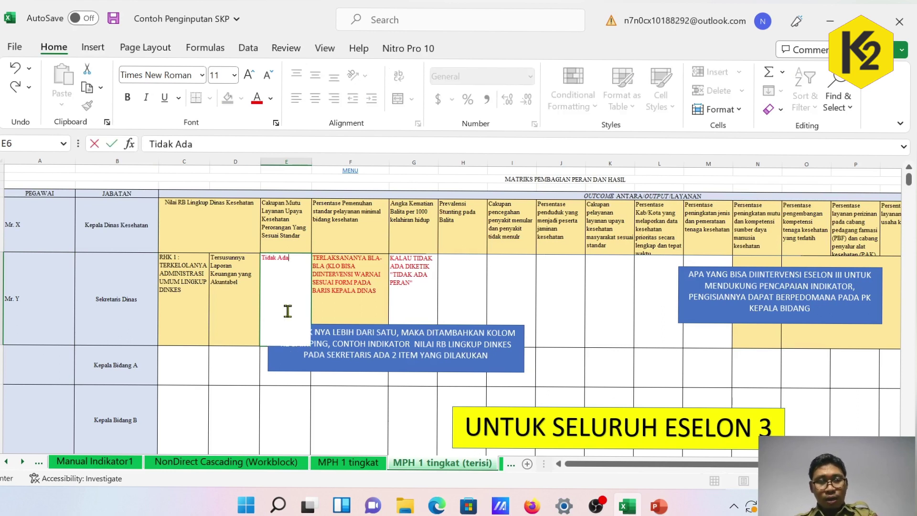
{"action": "left_click", "coordinate": [244, 311]}
Change the font colour of the Tidak Ada Peran text in E6 to black
{"action": "left_click", "coordinate": [299, 263]}
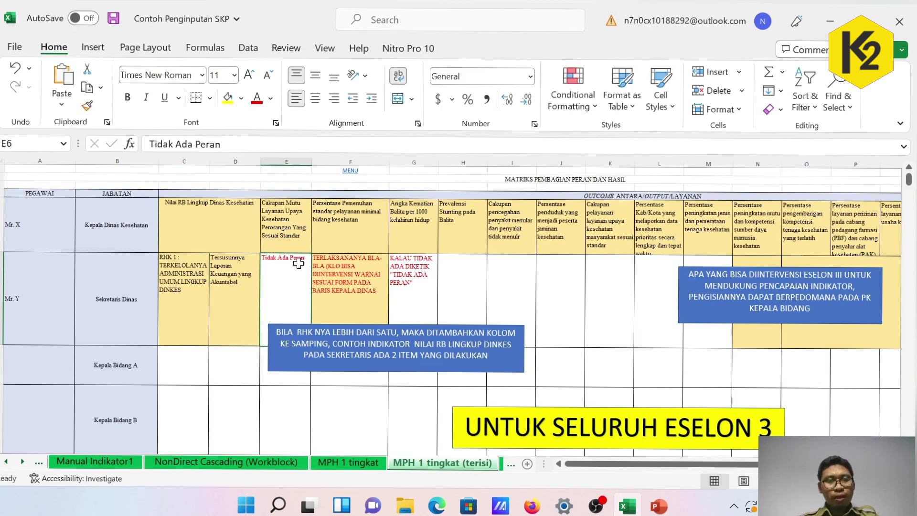
{"action": "left_click", "coordinate": [271, 99]}
{"action": "left_click", "coordinate": [287, 117]}
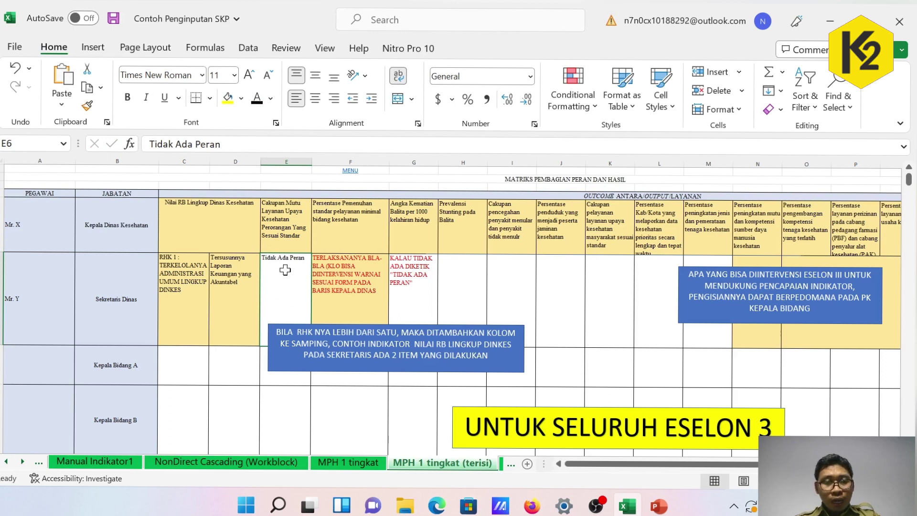
Check the Sekretaris Dinas cells D6 and E6 against the Kepala Dinas indicators above them, without editing anything
{"action": "double_click", "coordinate": [234, 301]}
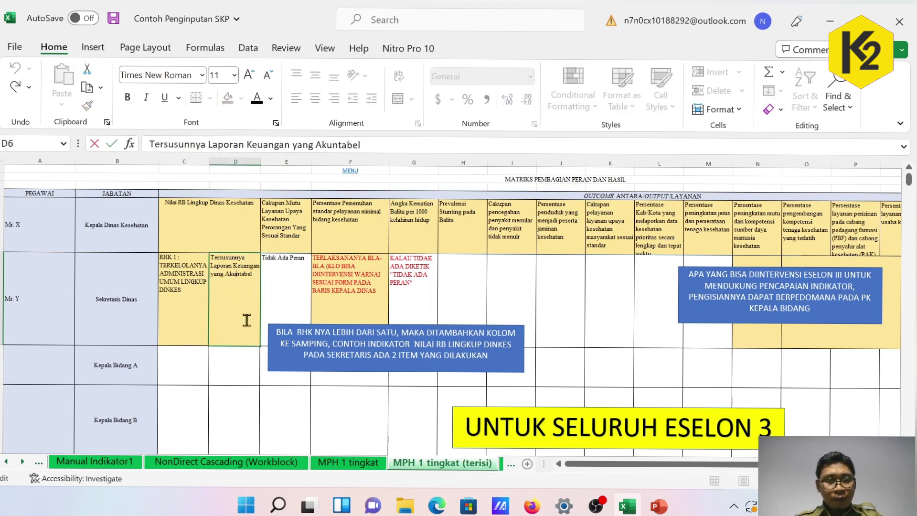
{"action": "left_click", "coordinate": [283, 306]}
{"action": "left_click", "coordinate": [236, 304]}
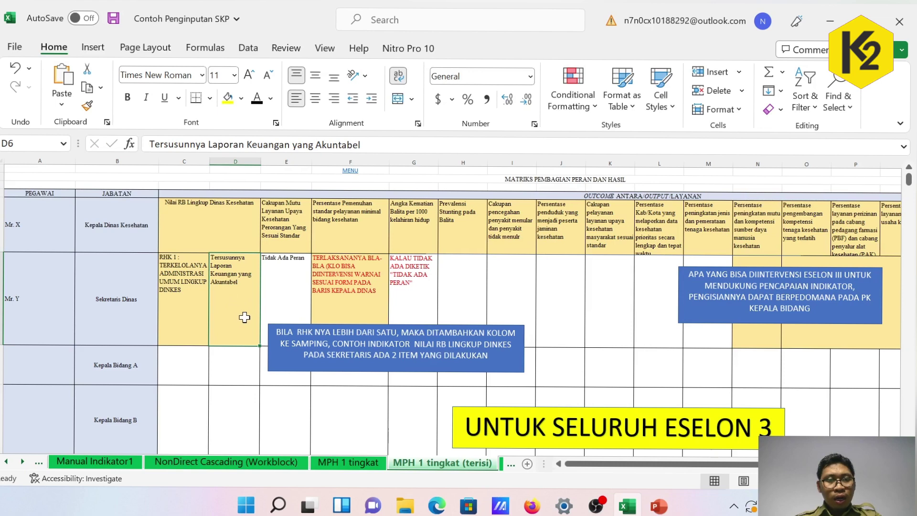
{"action": "left_click", "coordinate": [236, 239]}
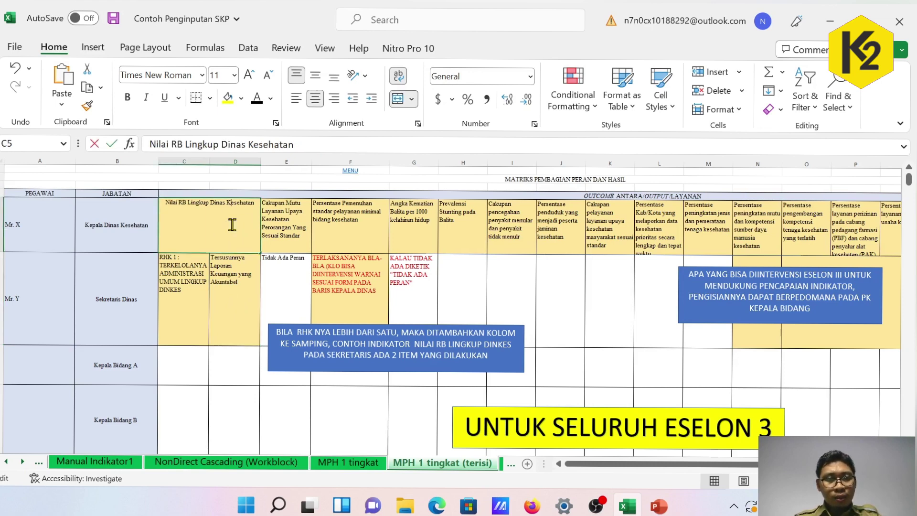
{"action": "left_click", "coordinate": [247, 260]}
{"action": "left_click", "coordinate": [247, 242]}
{"action": "left_click", "coordinate": [244, 277]}
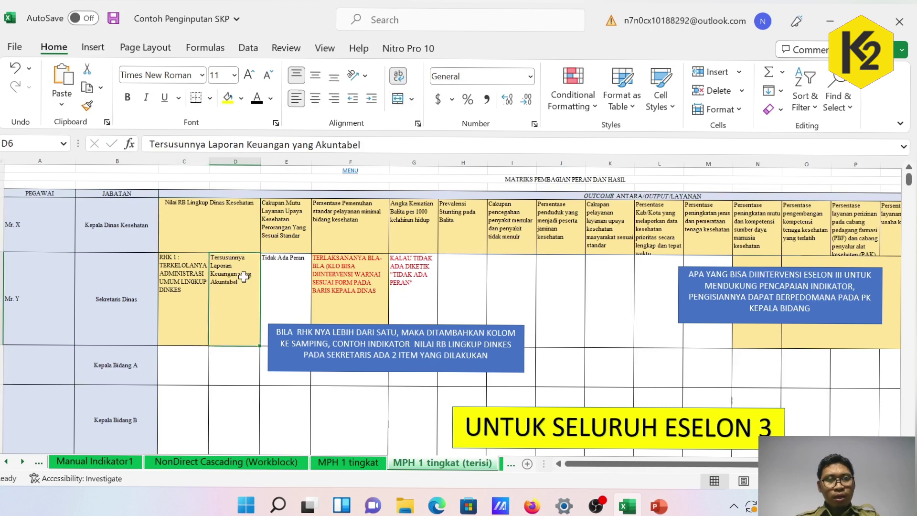
{"action": "left_click", "coordinate": [295, 283]}
{"action": "left_click", "coordinate": [285, 220]}
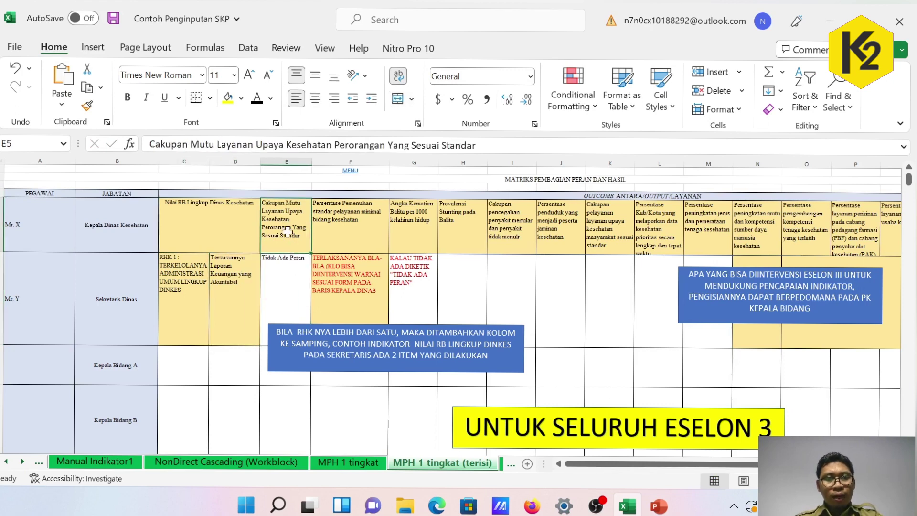
Copy the Tidak Ada Peran cell E6 into each Sekretaris Dinas cell from F6 to J6, replacing the red sample texts
{"action": "left_click", "coordinate": [292, 272]}
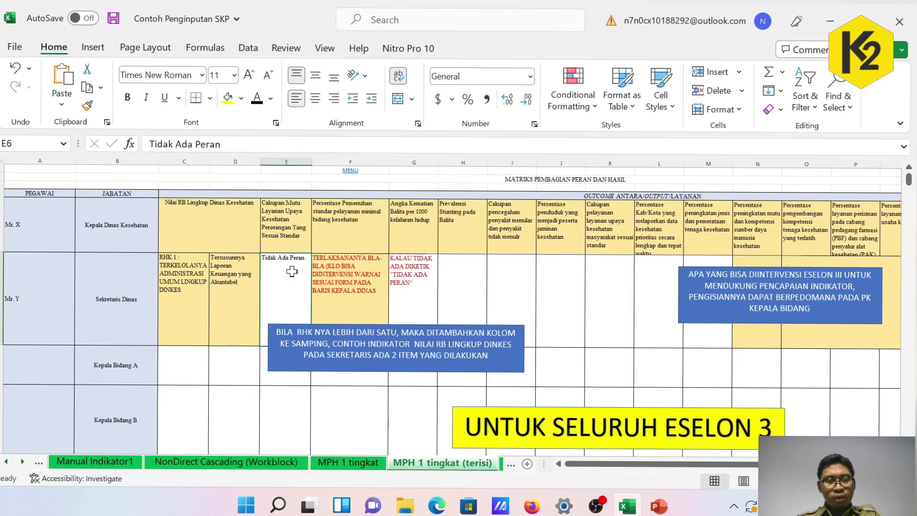
{"action": "key", "text": "ctrl+c"}
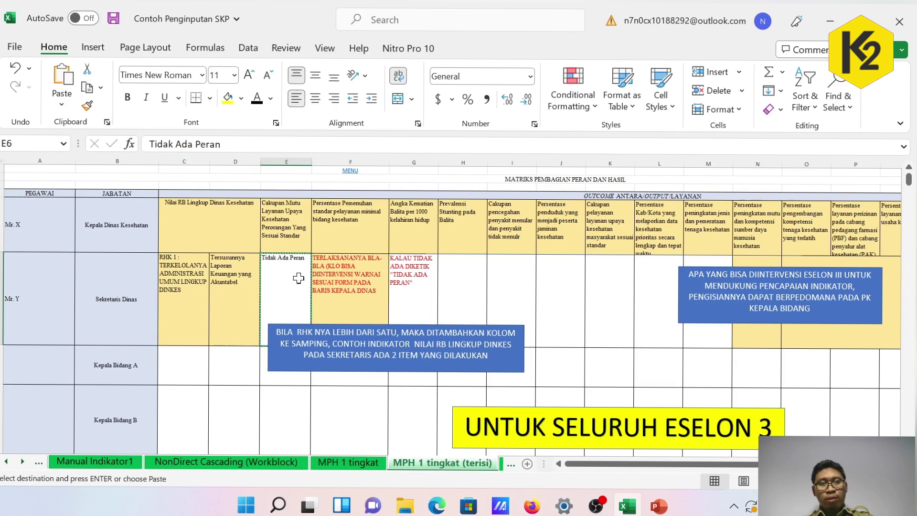
{"action": "left_click", "coordinate": [346, 293]}
{"action": "key", "text": "ctrl+v"}
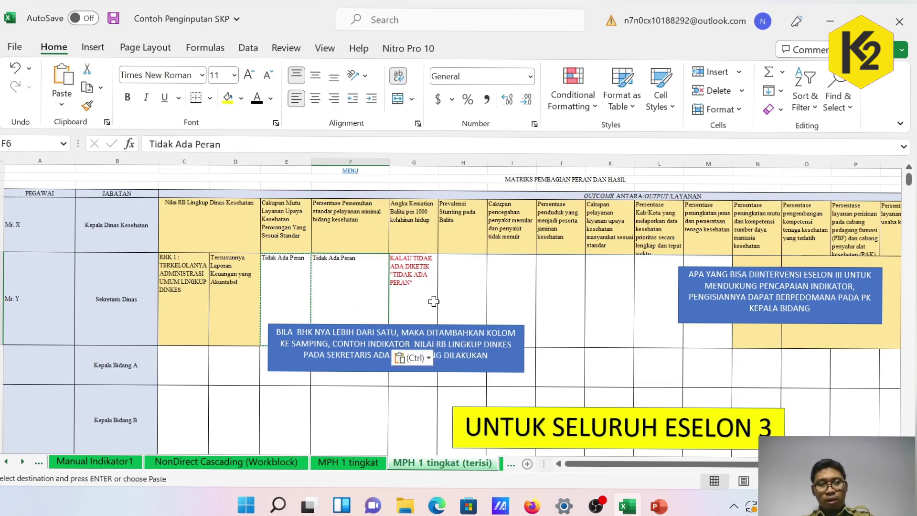
{"action": "left_click", "coordinate": [426, 300]}
{"action": "key", "text": "ctrl+v"}
{"action": "left_click", "coordinate": [463, 298]}
{"action": "key", "text": "ctrl+v"}
{"action": "left_click", "coordinate": [512, 298]}
{"action": "key", "text": "ctrl+v"}
{"action": "left_click", "coordinate": [560, 300]}
{"action": "key", "text": "ctrl+v"}
{"action": "left_click", "coordinate": [605, 306]}
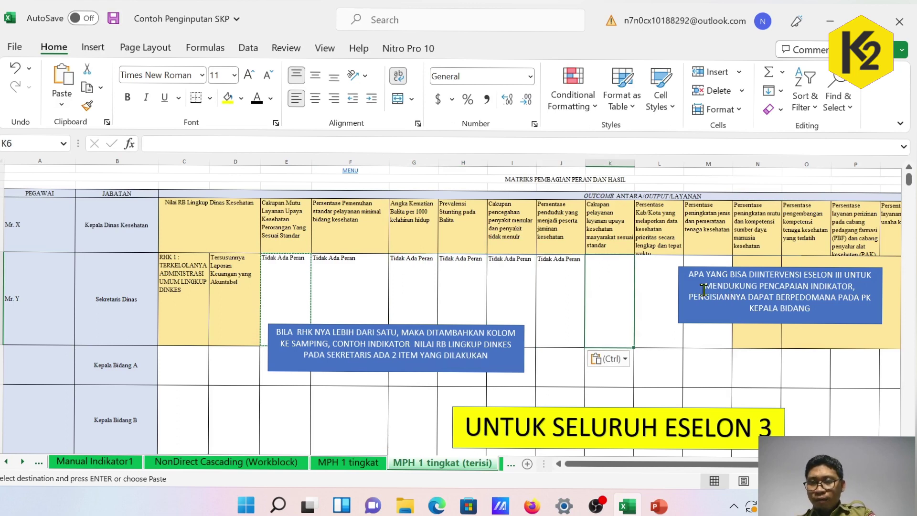
Read the blue Eselon III note, highlighting its guidance on using the PK and the words KEPALA BIDANG
{"action": "left_click", "coordinate": [684, 274]}
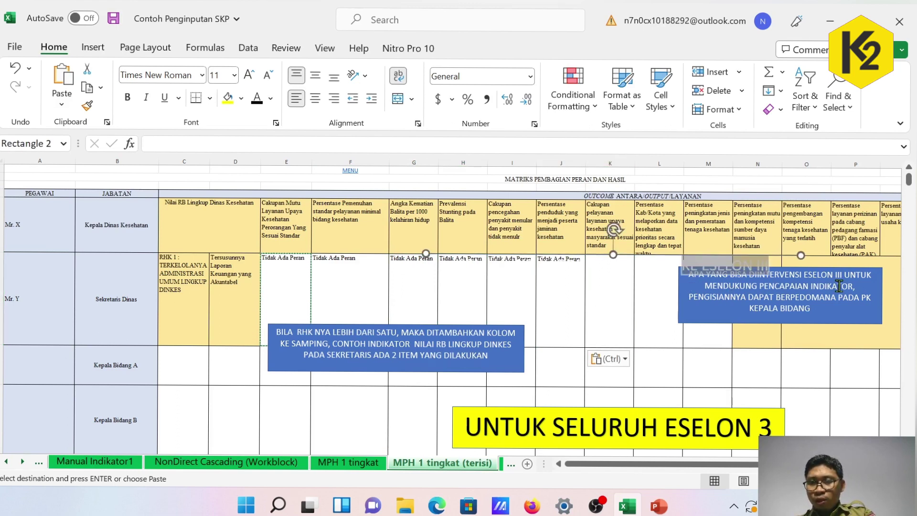
{"action": "left_click", "coordinate": [775, 304]}
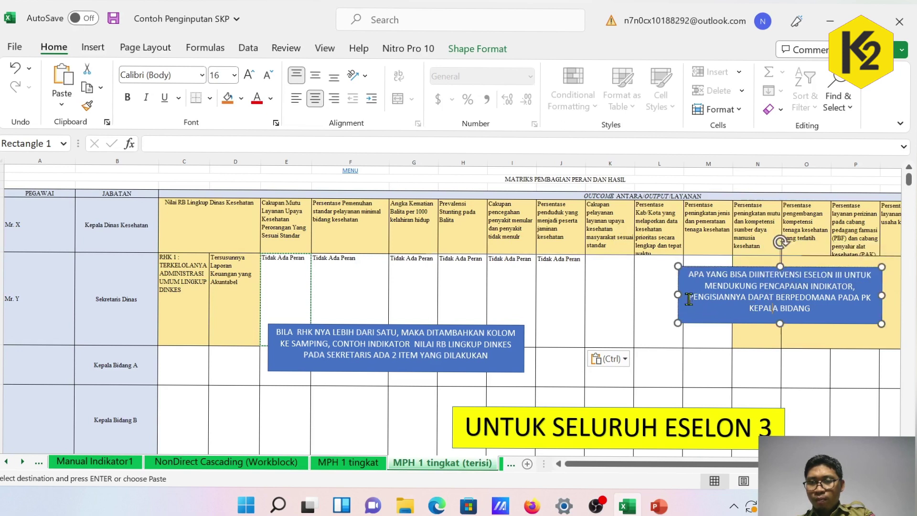
{"action": "left_click_drag", "start_coordinate": [690, 299], "coordinate": [825, 317]}
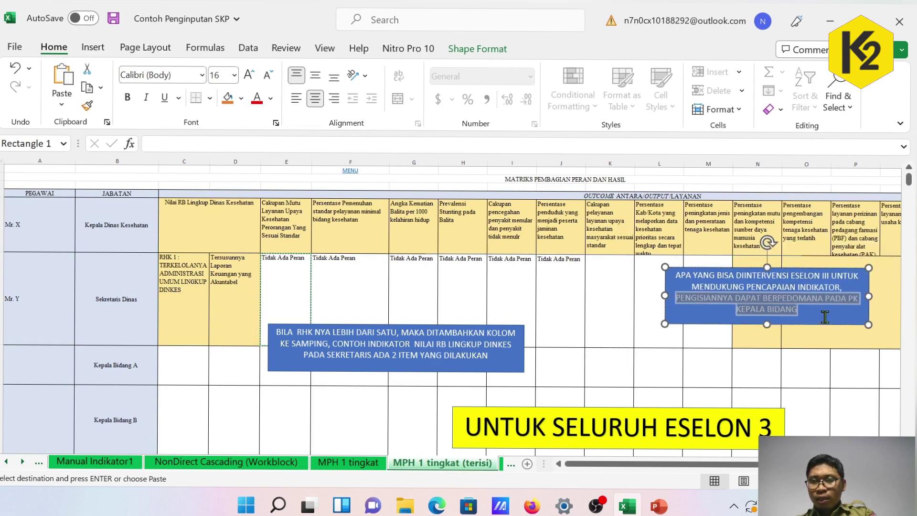
{"action": "left_click", "coordinate": [706, 314]}
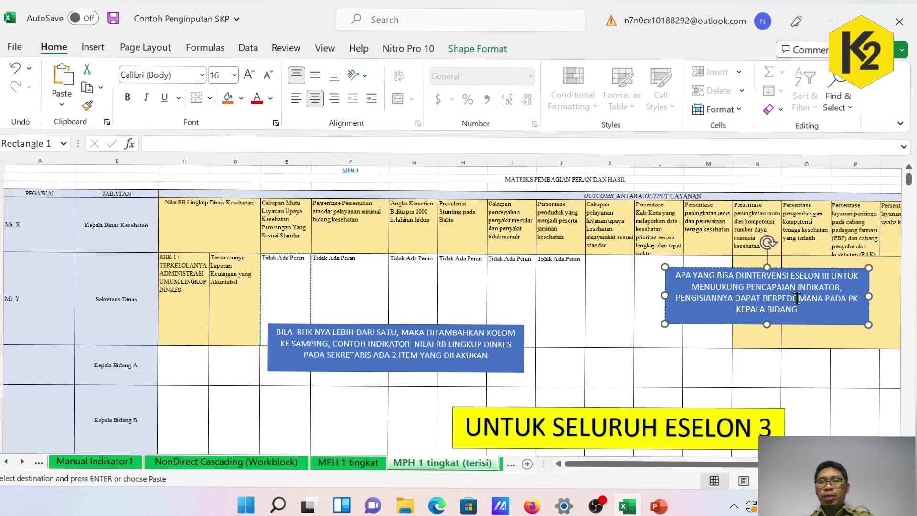
{"action": "left_click_drag", "start_coordinate": [743, 309], "coordinate": [803, 310]}
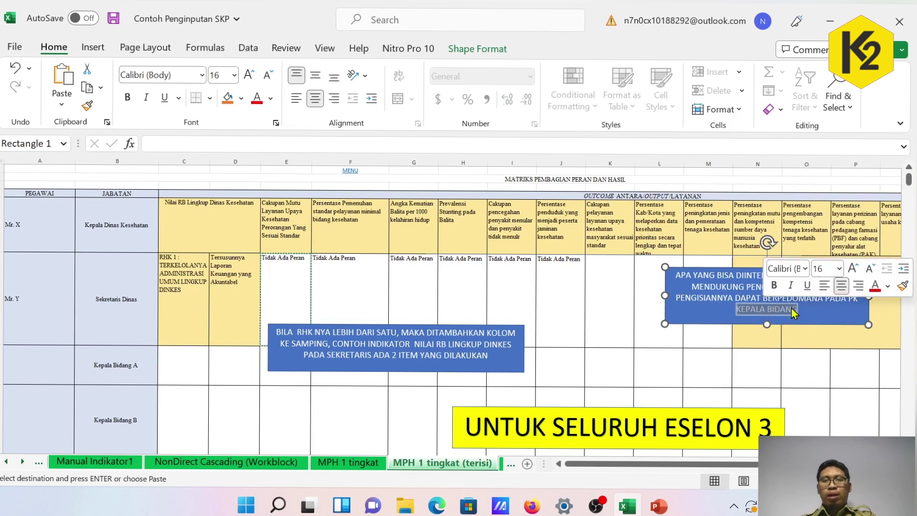
Compare the Sekretaris Dinas RHK 1 entry with the Nilai RB indicator above it, ending with the Kepala Dinas row selected
{"action": "left_click", "coordinate": [197, 306]}
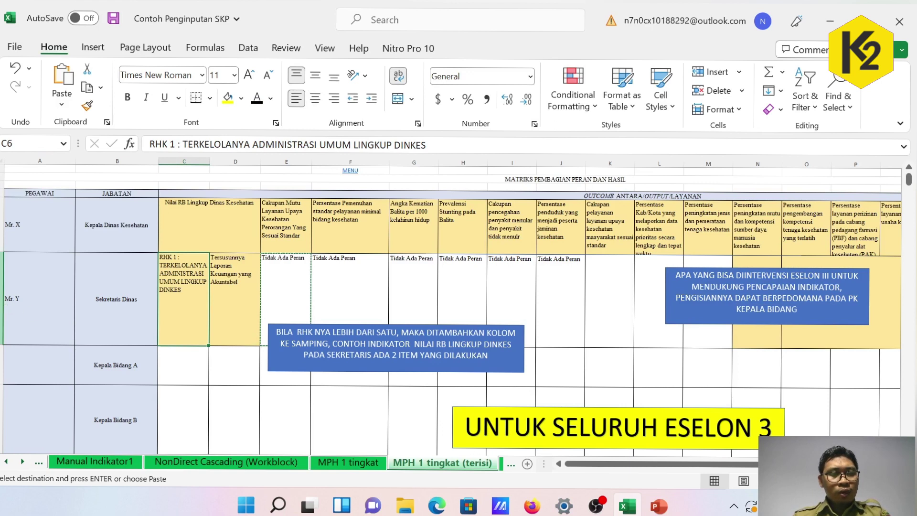
{"action": "mouse_move", "coordinate": [2, 306]}
{"action": "left_mouse_down"}
{"action": "mouse_move", "coordinate": [1, 420]}
{"action": "mouse_move", "coordinate": [2, 306]}
{"action": "left_mouse_up"}
{"action": "left_click", "coordinate": [176, 298]}
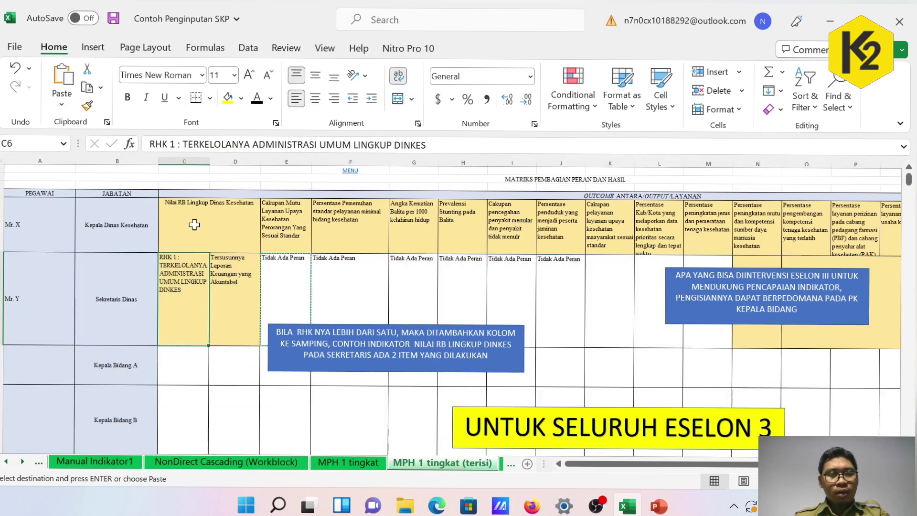
{"action": "left_click", "coordinate": [191, 229]}
{"action": "left_click", "coordinate": [182, 301]}
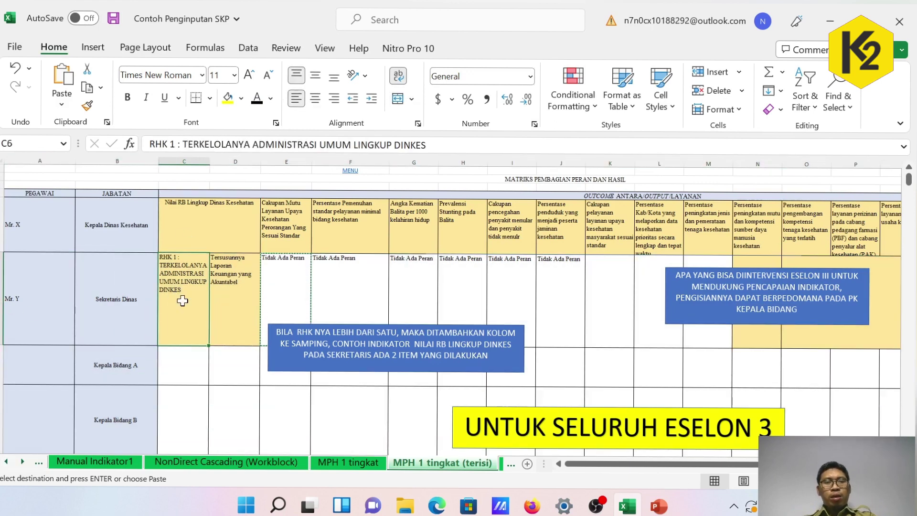
{"action": "left_click", "coordinate": [225, 217]}
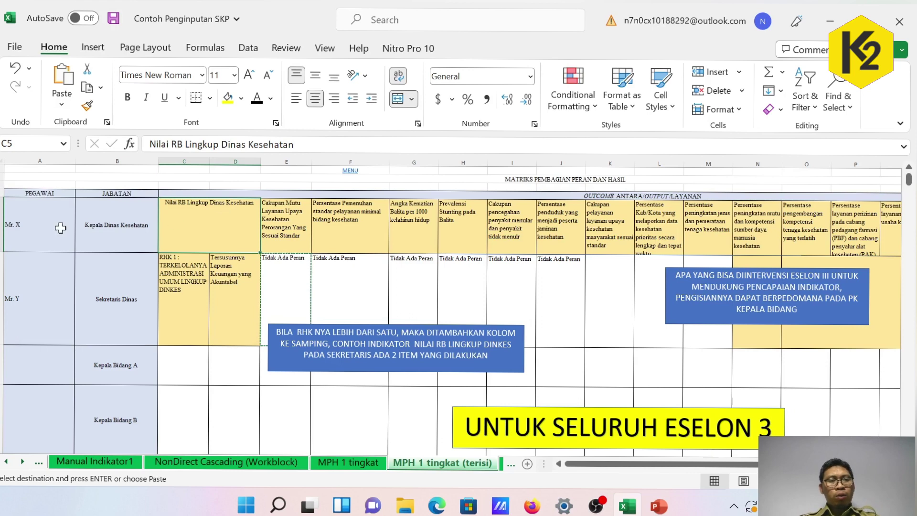
{"action": "left_click", "coordinate": [38, 214]}
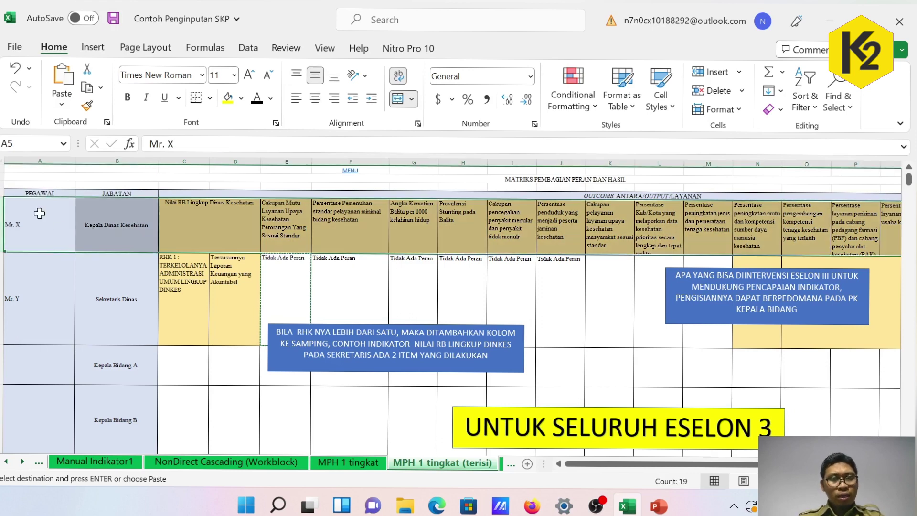
Highlight the Sekretaris Dinas entries C6 and D6, and shift the blue note about multiple RHK slightly away from them
{"action": "left_click", "coordinate": [197, 290]}
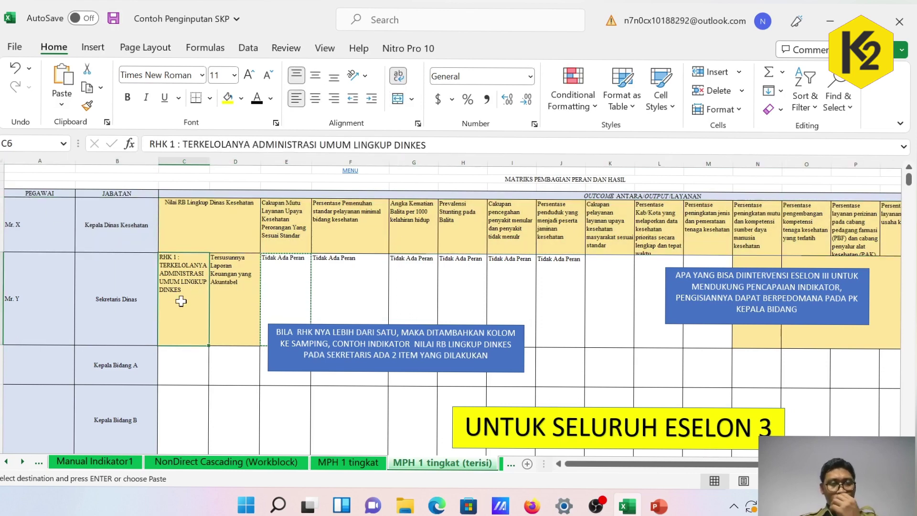
{"action": "left_click_drag", "start_coordinate": [191, 313], "coordinate": [232, 313]}
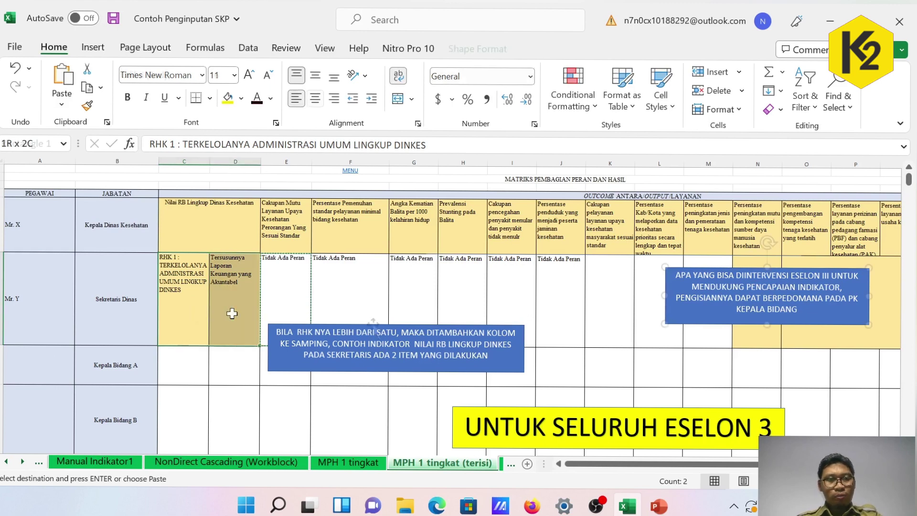
{"action": "left_click_drag", "start_coordinate": [317, 342], "coordinate": [291, 331]}
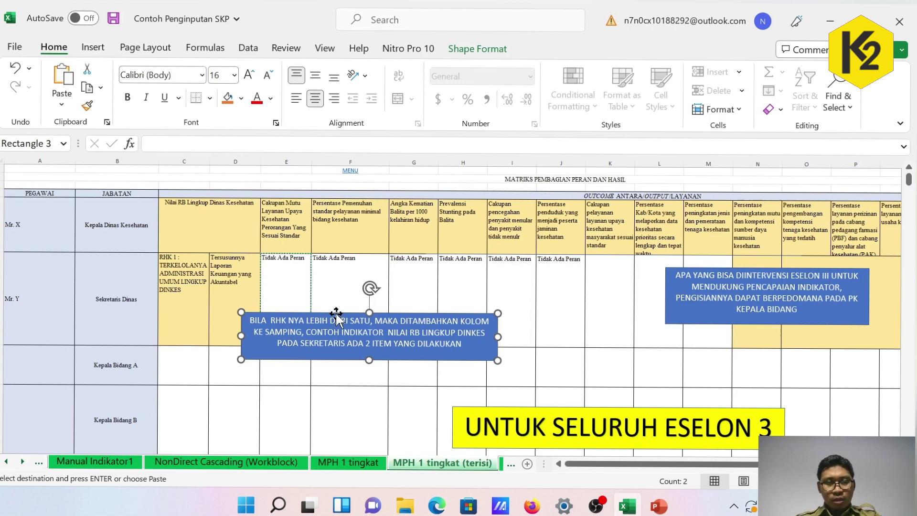
{"action": "left_click_drag", "start_coordinate": [336, 316], "coordinate": [387, 312]}
Compare the Sekretaris Dinas entries with the Kepala Dinas indicators, and match indicator E5 with the Kepala Bidang A cell E7
{"action": "left_click", "coordinate": [226, 310]}
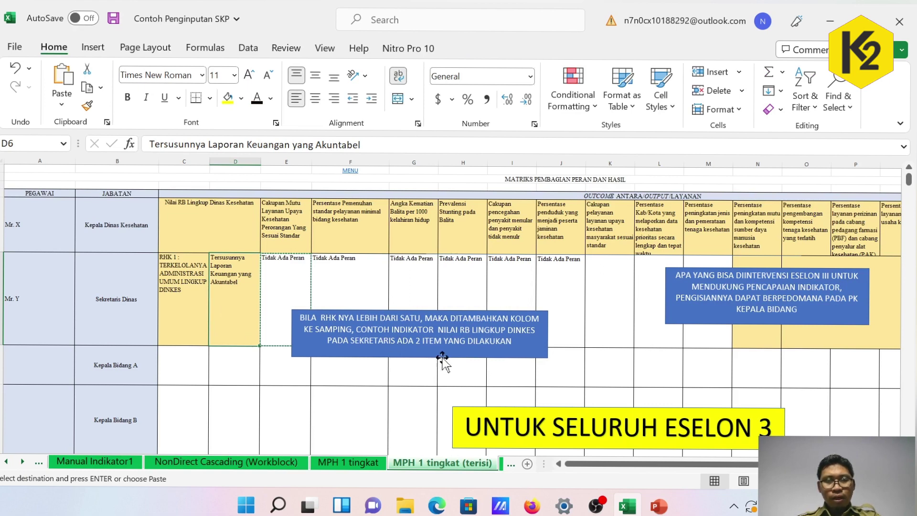
{"action": "left_click_drag", "start_coordinate": [178, 323], "coordinate": [246, 283]}
{"action": "left_click", "coordinate": [207, 221]}
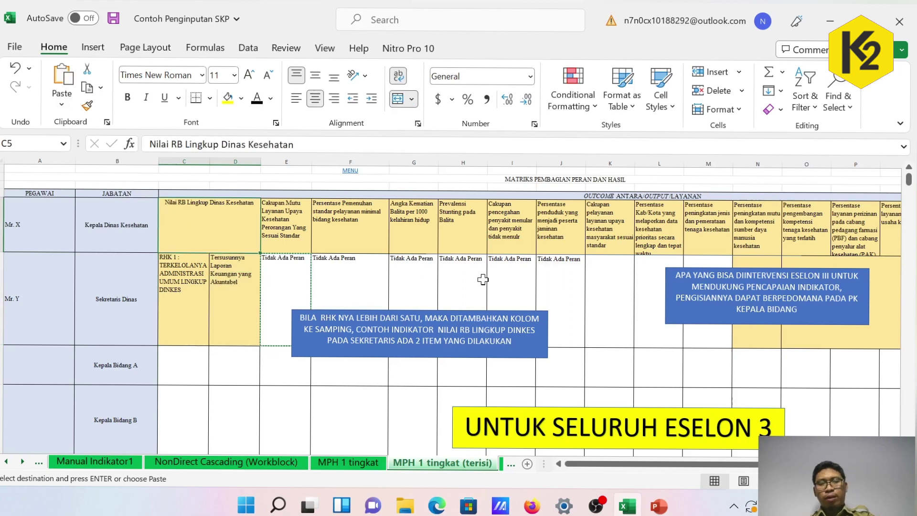
{"action": "left_click_drag", "start_coordinate": [230, 225], "coordinate": [560, 227]}
{"action": "left_click", "coordinate": [280, 365]}
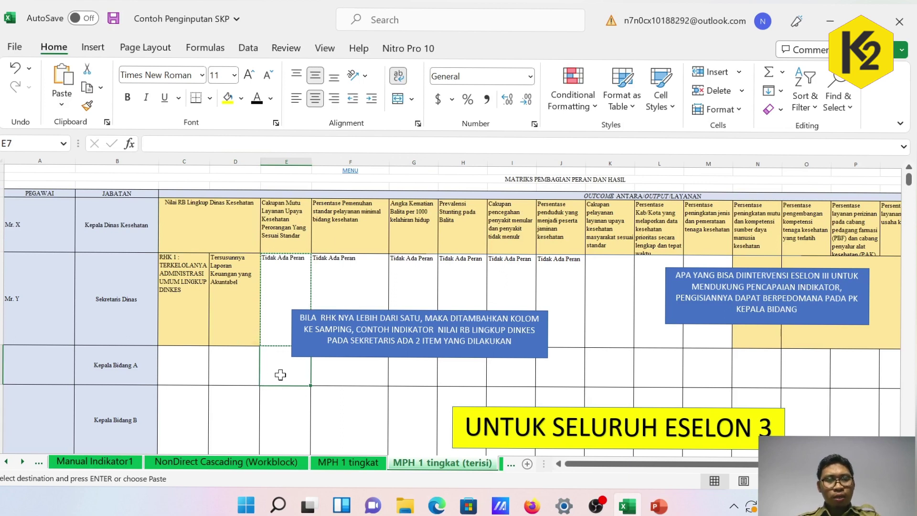
{"action": "left_click", "coordinate": [289, 240]}
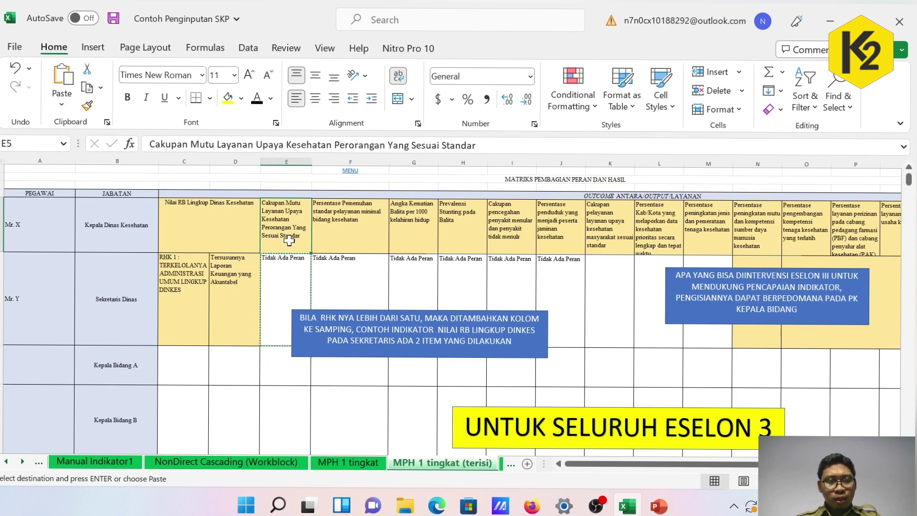
{"action": "left_click", "coordinate": [284, 371]}
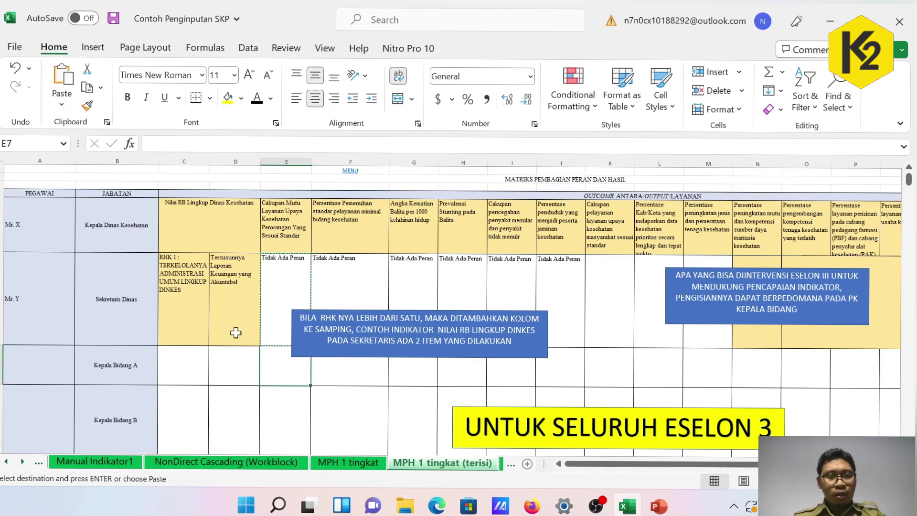
Apply the formatting of indicator cell E5 to Kepala Bidang A cell E7 and enter Tersuusnnya Standar Mutu Pelayanan kesehatan
{"action": "left_click", "coordinate": [293, 237]}
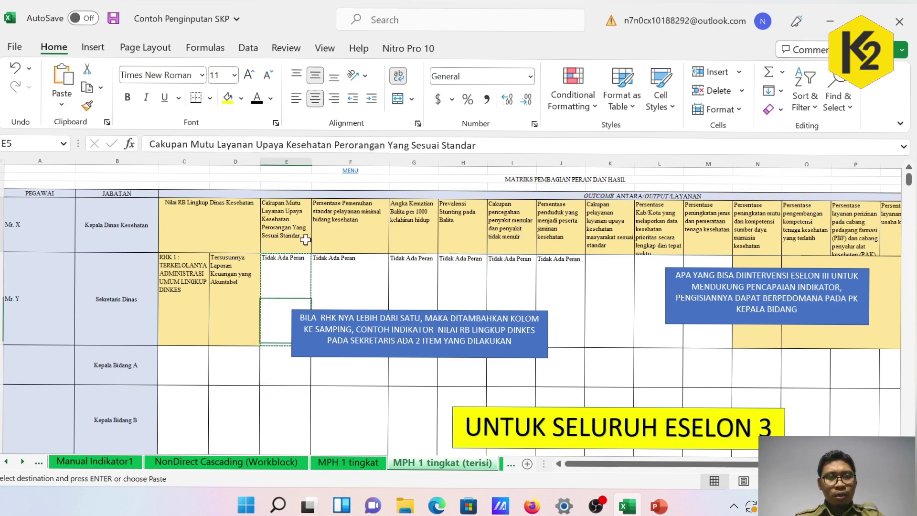
{"action": "left_click", "coordinate": [87, 105]}
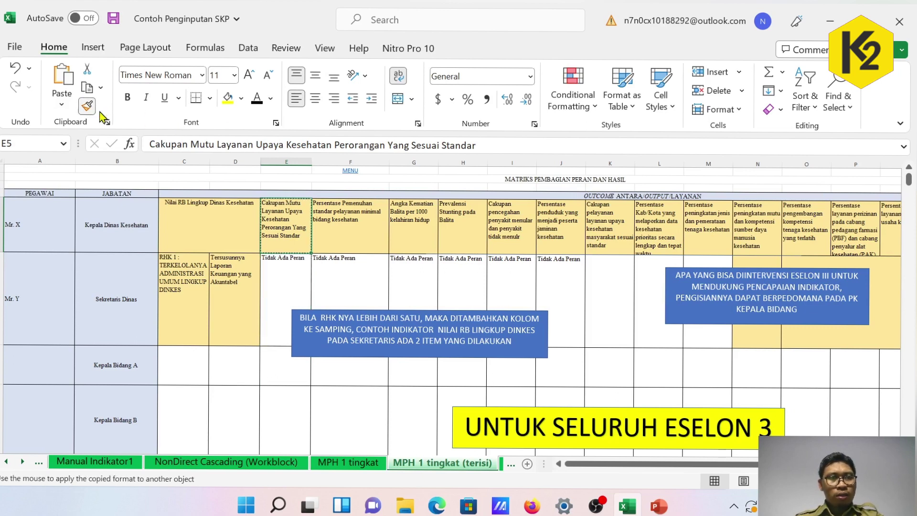
{"action": "left_click", "coordinate": [281, 363]}
{"action": "double_click", "coordinate": [281, 373]}
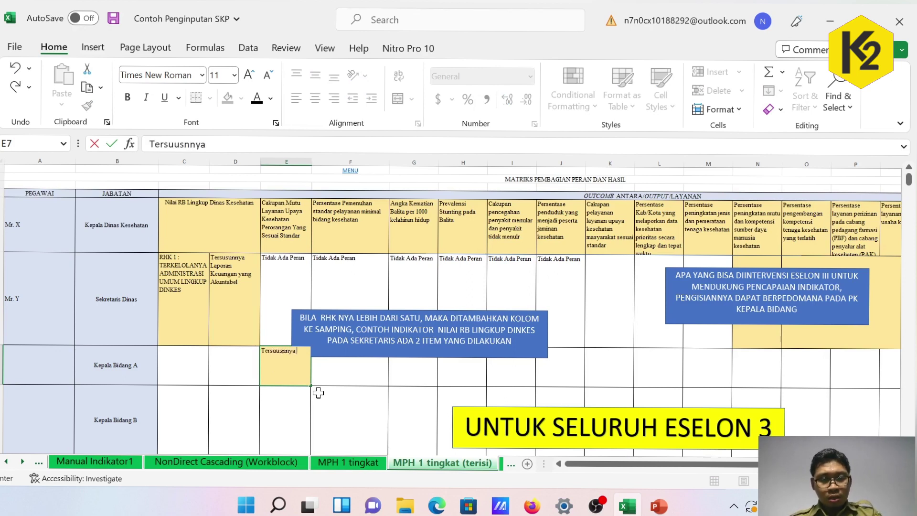
{"action": "type", "text": "Tersuusnnya Standar Mu"}
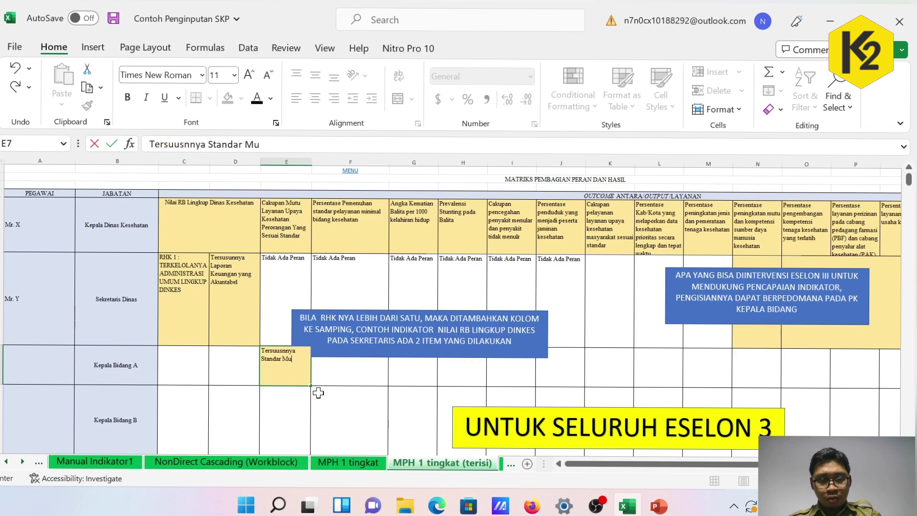
{"action": "type", "text": "tu Pela"}
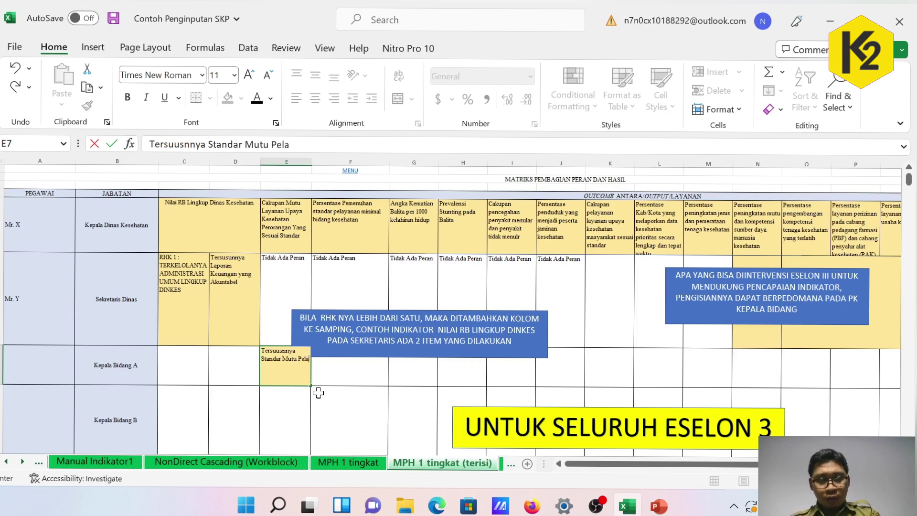
{"action": "type", "text": "yanan kesehatan"}
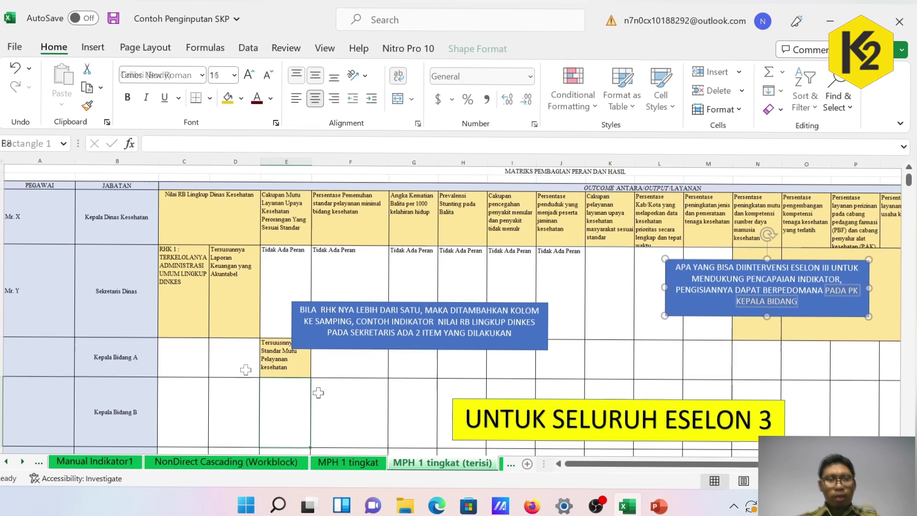
Copy Tidak Ada Peran from E6 into the Kepala Bidang A cells C7 and D7
{"action": "scroll", "coordinate": [242, 372], "scroll_direction": "down", "scroll_amount": 1}
{"action": "left_click", "coordinate": [297, 270]}
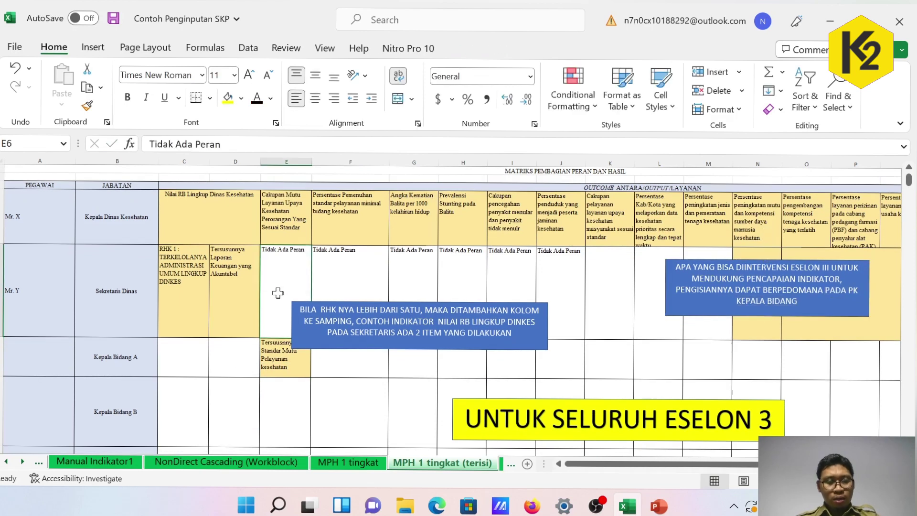
{"action": "key", "text": "ctrl+c"}
{"action": "left_click_drag", "start_coordinate": [193, 372], "coordinate": [232, 371]}
{"action": "key", "text": "ctrl+v"}
{"action": "left_click", "coordinate": [232, 372]}
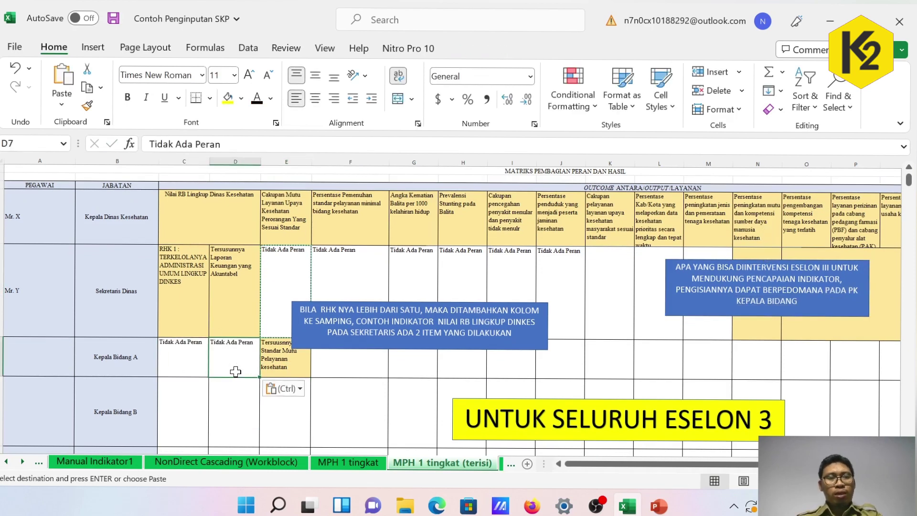
Review the Kepala Dinas indicators across row 5 against the Kepala Bidang A to D rows below
{"action": "left_click", "coordinate": [362, 375]}
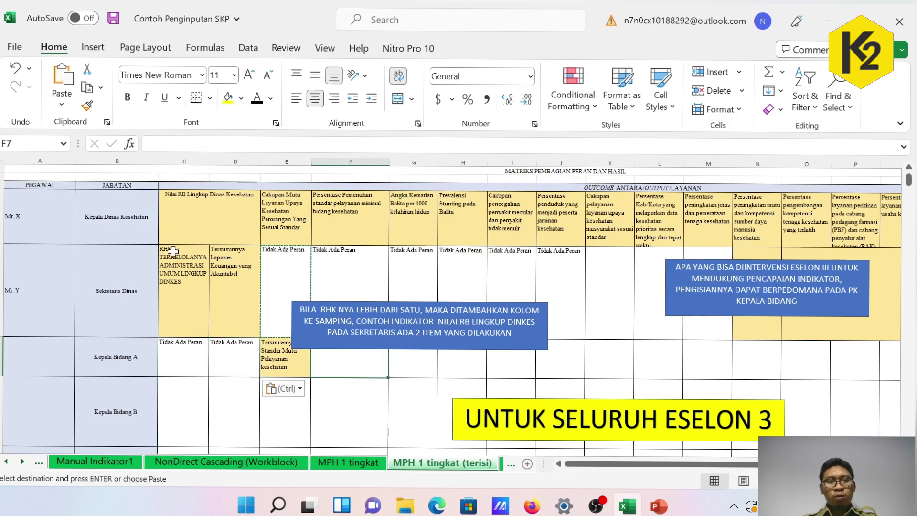
{"action": "left_click_drag", "start_coordinate": [208, 226], "coordinate": [871, 210]}
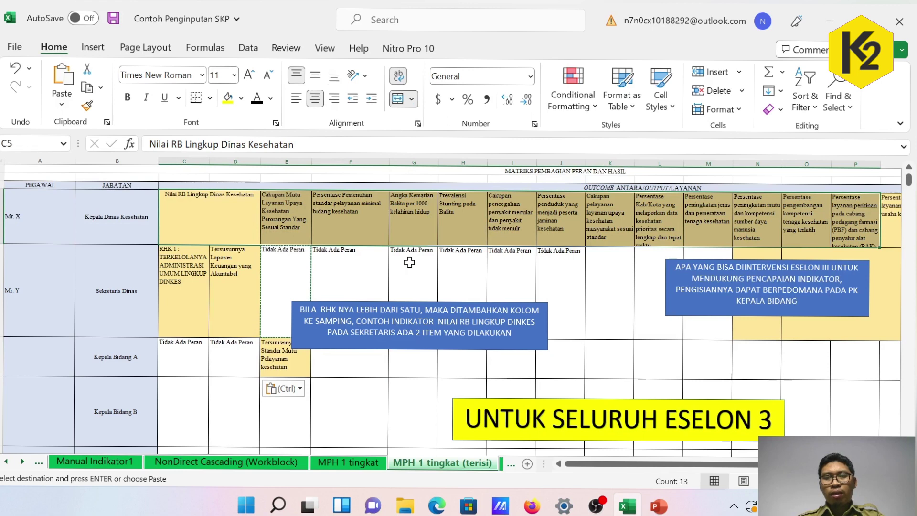
{"action": "scroll", "coordinate": [354, 284], "scroll_direction": "down", "scroll_amount": 5}
{"action": "scroll", "coordinate": [102, 287], "scroll_direction": "up", "scroll_amount": 4}
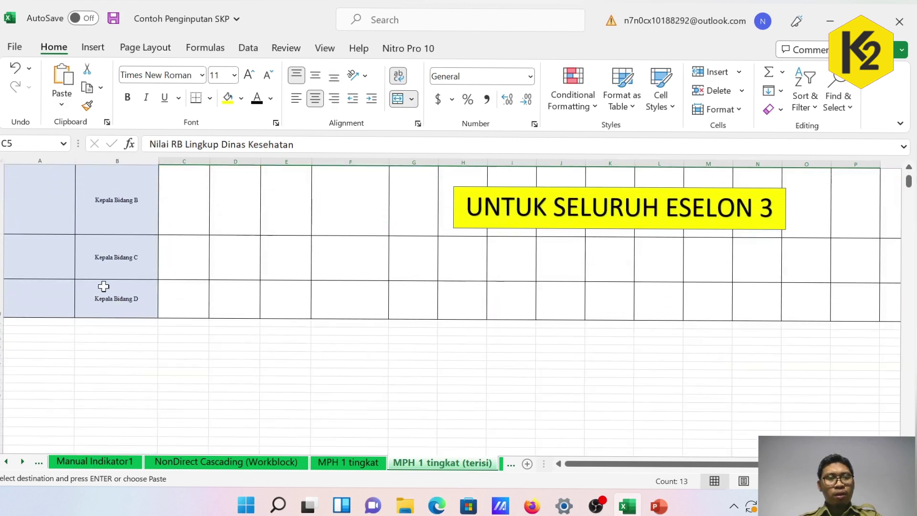
{"action": "left_click", "coordinate": [332, 373]}
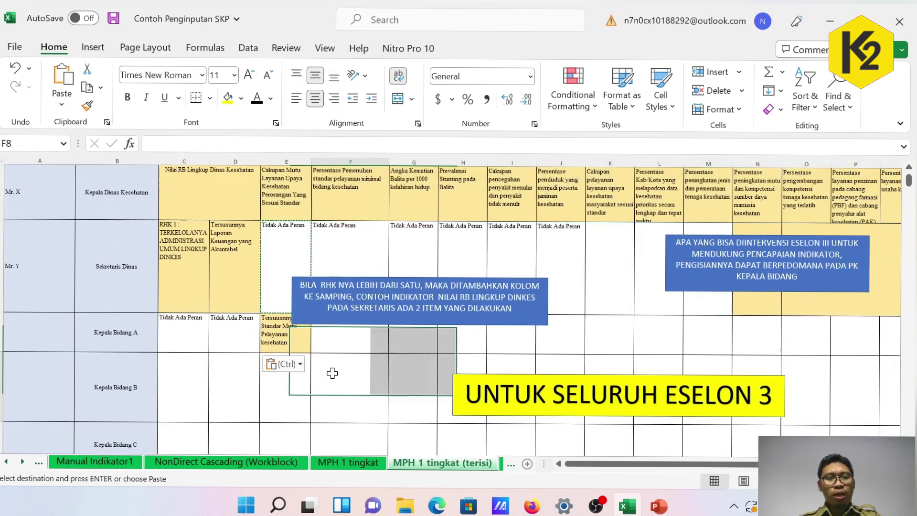
{"action": "key", "text": "Escape"}
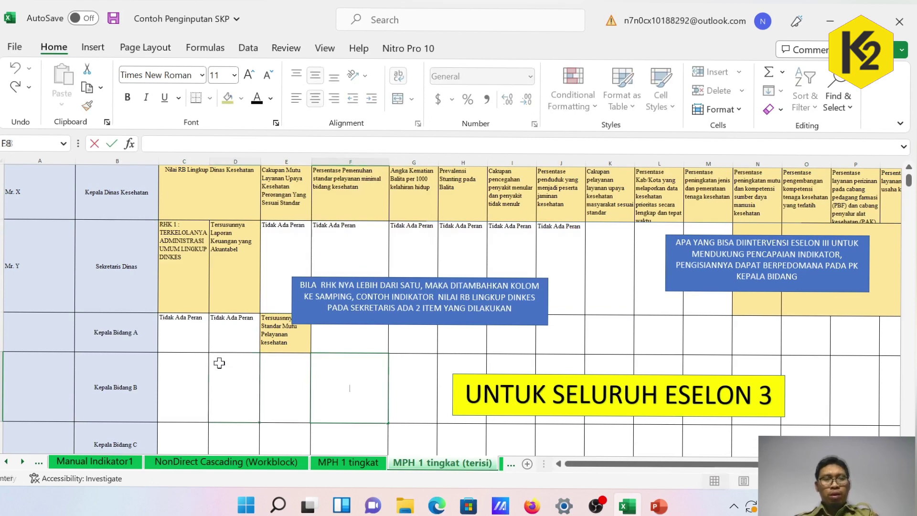
{"action": "left_click", "coordinate": [220, 362]}
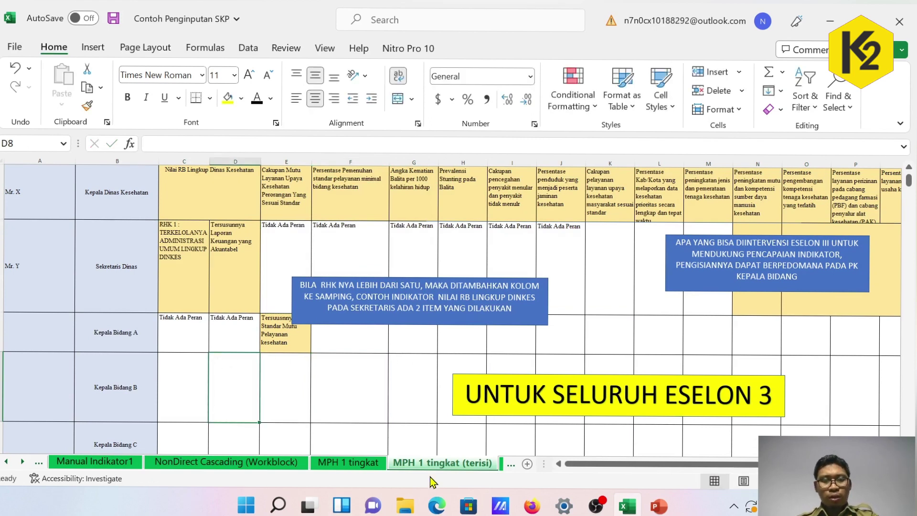
{"action": "scroll", "coordinate": [387, 371], "scroll_direction": "up", "scroll_amount": 1}
{"action": "scroll", "coordinate": [387, 371], "scroll_direction": "down", "scroll_amount": 1}
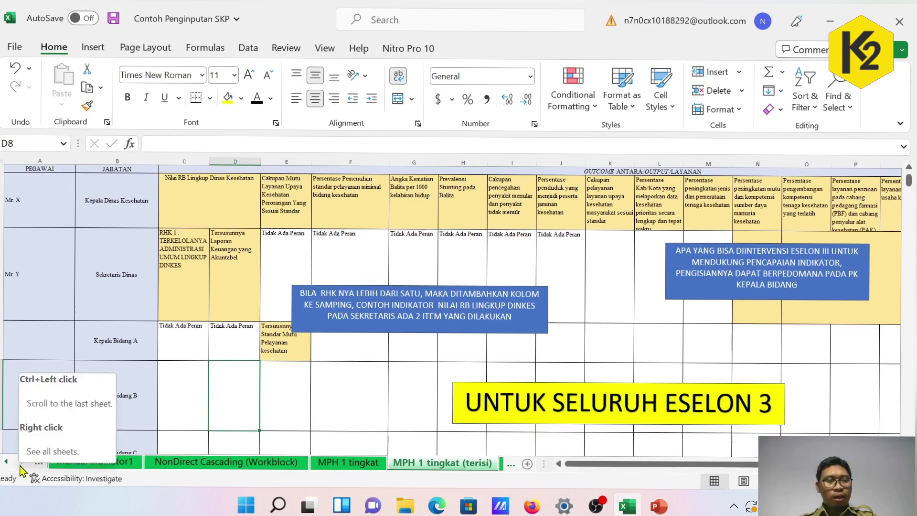
Open the MPH 2 tingkat sheet at the start of its matrix
{"action": "left_click", "coordinate": [21, 464]}
{"action": "left_click", "coordinate": [21, 465]}
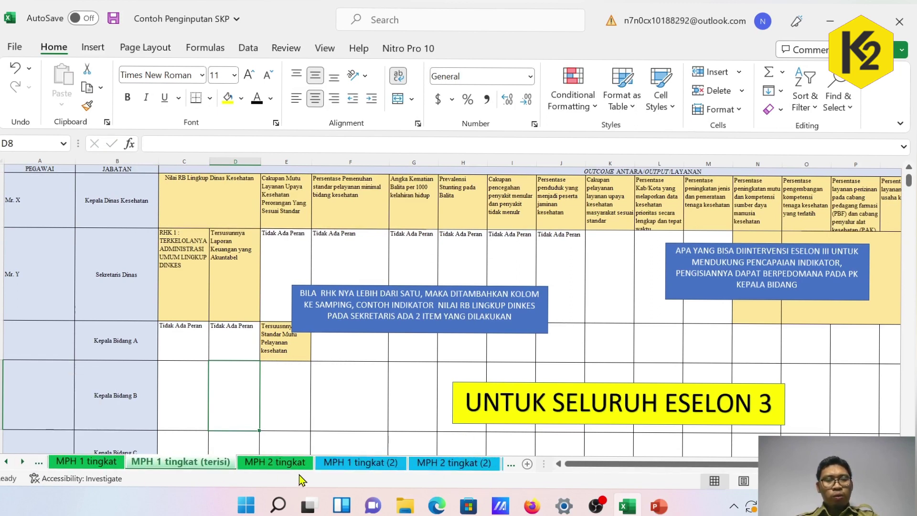
{"action": "left_click", "coordinate": [287, 463]}
{"action": "scroll", "coordinate": [247, 397], "scroll_direction": "up", "scroll_amount": 1}
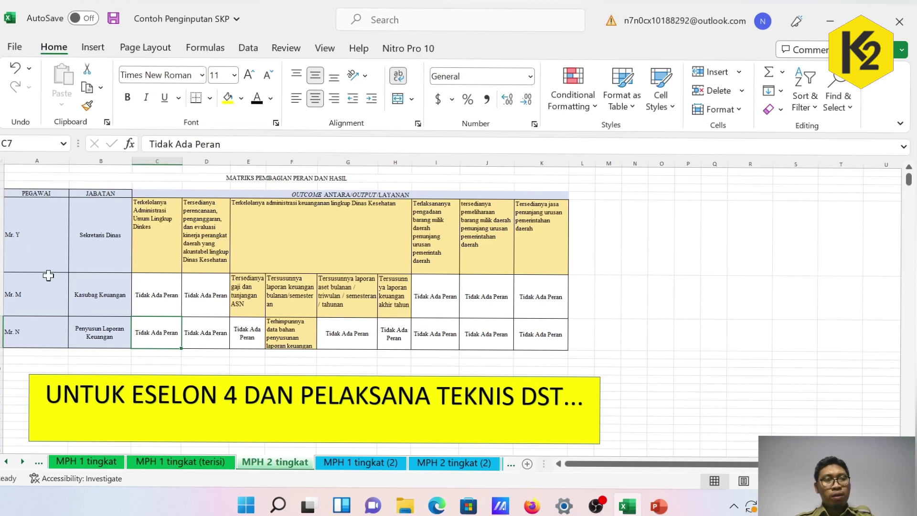
Examine the Sekretaris Dinas, Kasubag Keuangan and Penyusun Laporan Keuangan rows one after another across the matrix
{"action": "left_click", "coordinate": [33, 257]}
{"action": "mouse_move", "coordinate": [34, 257]}
{"action": "left_mouse_down"}
{"action": "mouse_move", "coordinate": [130, 239]}
{"action": "mouse_move", "coordinate": [536, 225]}
{"action": "left_mouse_up"}
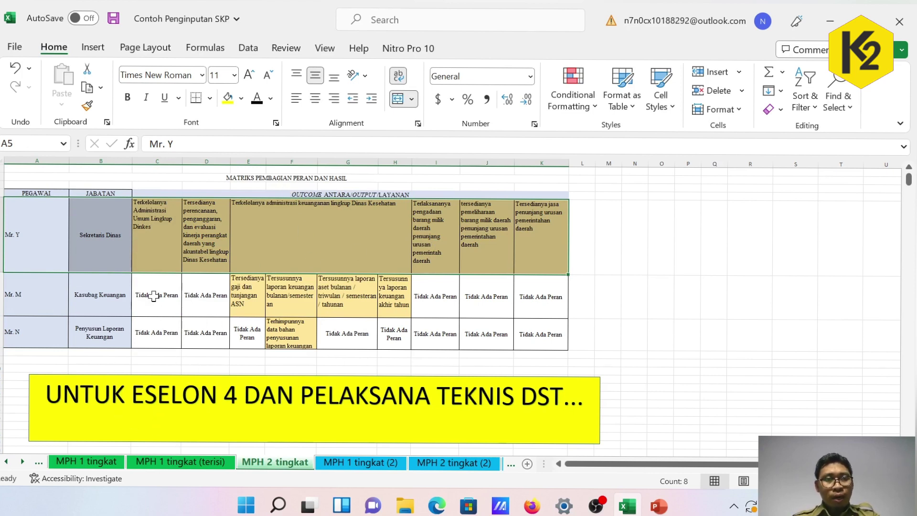
{"action": "left_click_drag", "start_coordinate": [42, 306], "coordinate": [557, 296]}
{"action": "left_click_drag", "start_coordinate": [53, 337], "coordinate": [533, 336]}
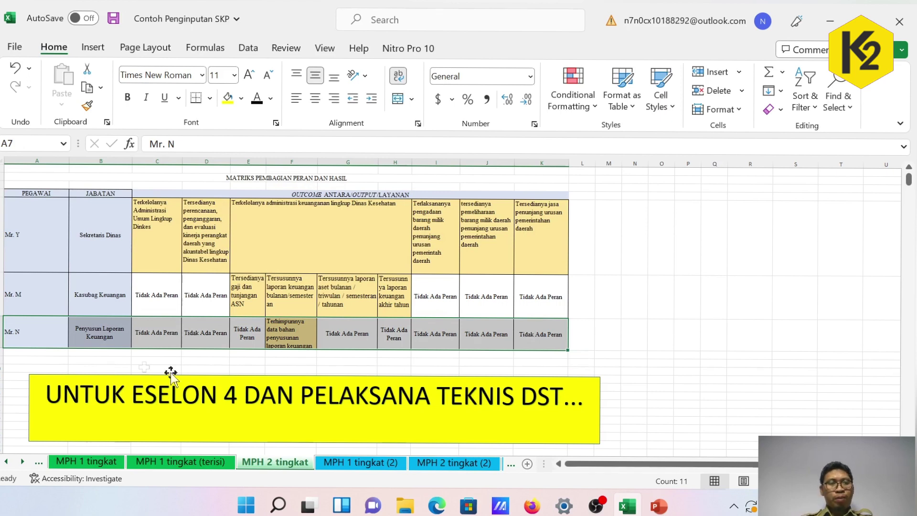
{"action": "left_click", "coordinate": [118, 359]}
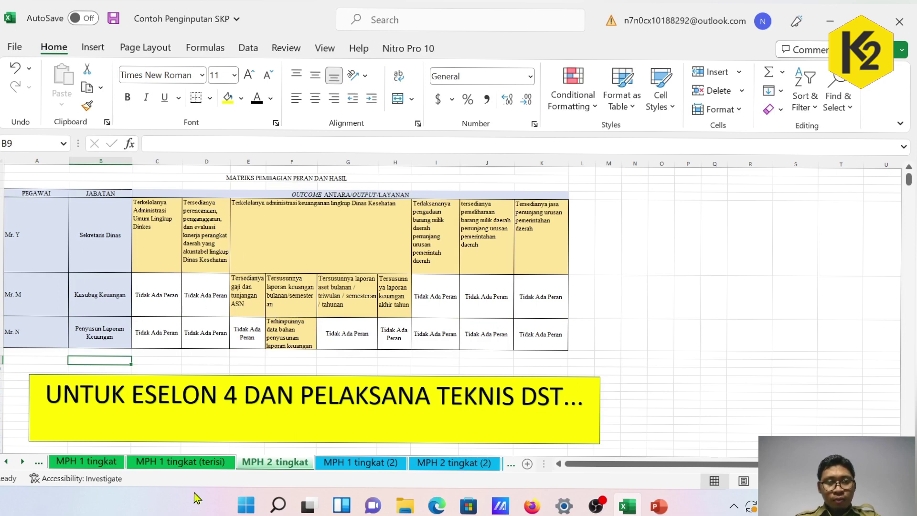
Check the MPH 1 tingkat sheet, then return to MPH 2 tingkat and compare its Sekretaris Dinas row with the subordinate rows
{"action": "left_click", "coordinate": [94, 464]}
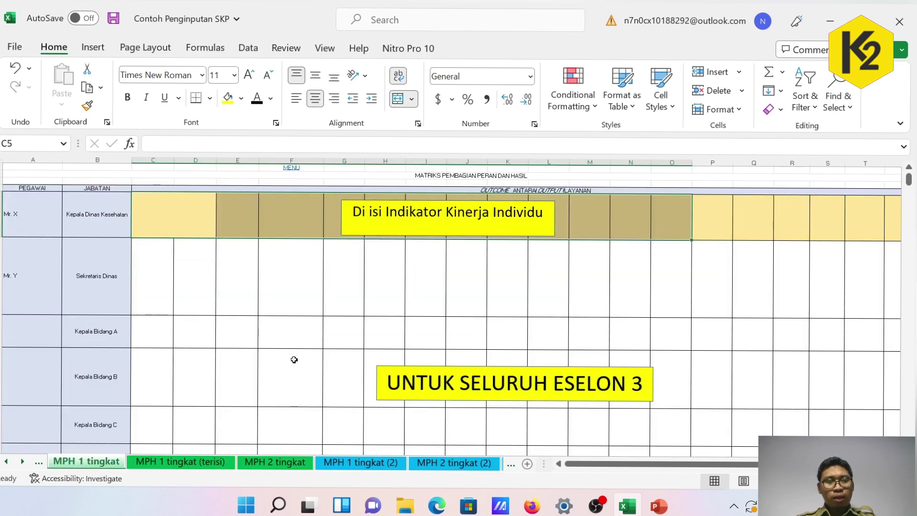
{"action": "left_click", "coordinate": [275, 462]}
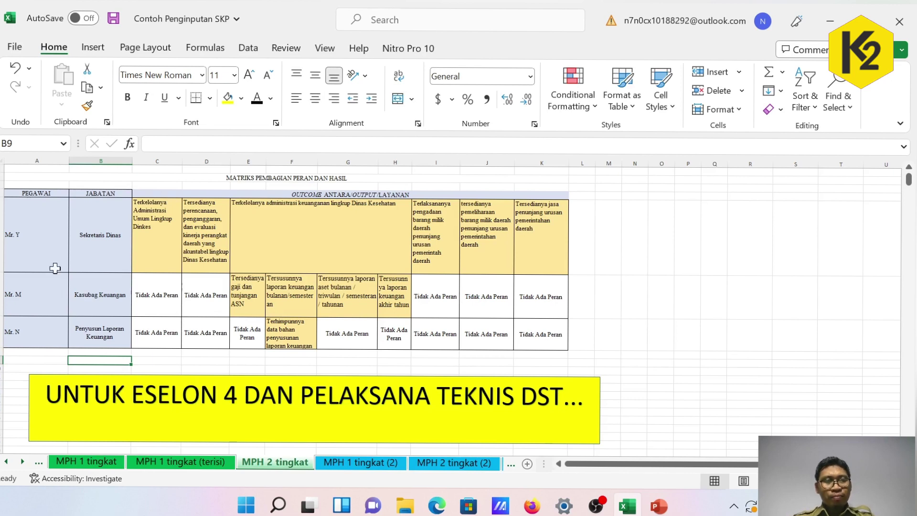
{"action": "left_click_drag", "start_coordinate": [41, 237], "coordinate": [529, 240]}
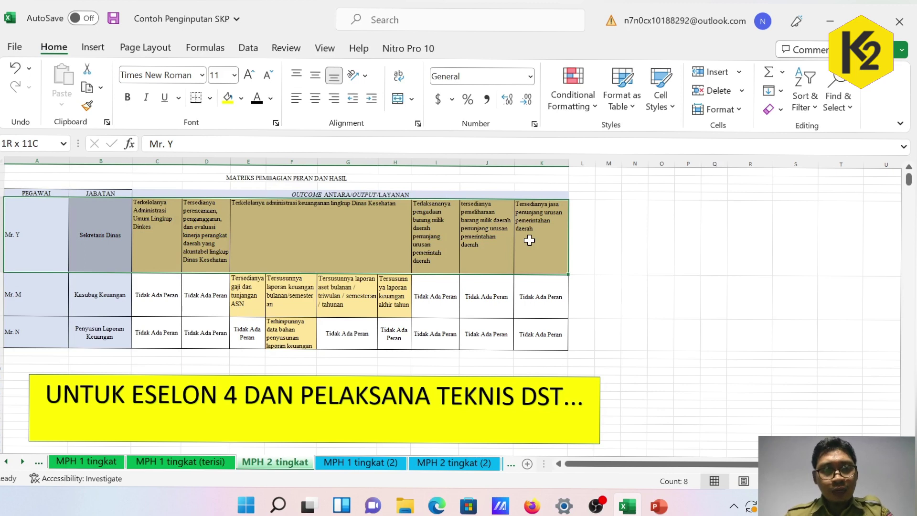
{"action": "left_click_drag", "start_coordinate": [529, 240], "coordinate": [529, 241]}
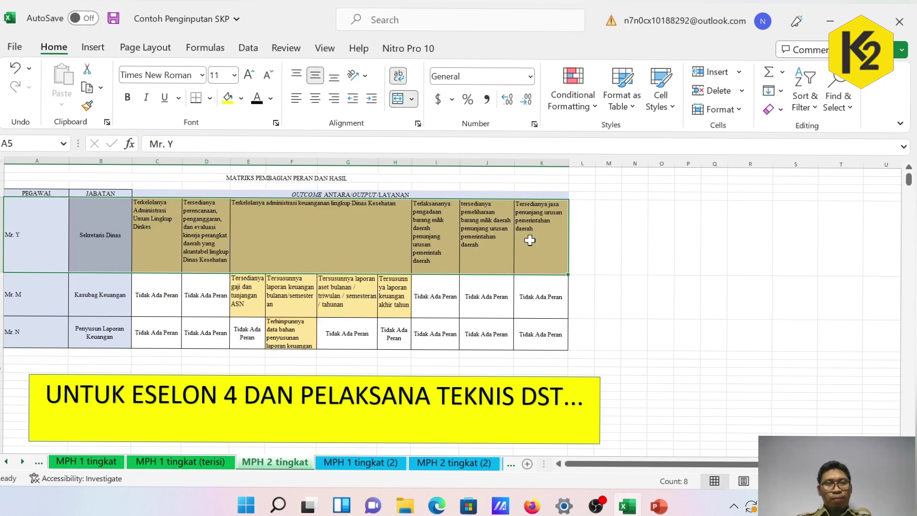
{"action": "left_click", "coordinate": [53, 301]}
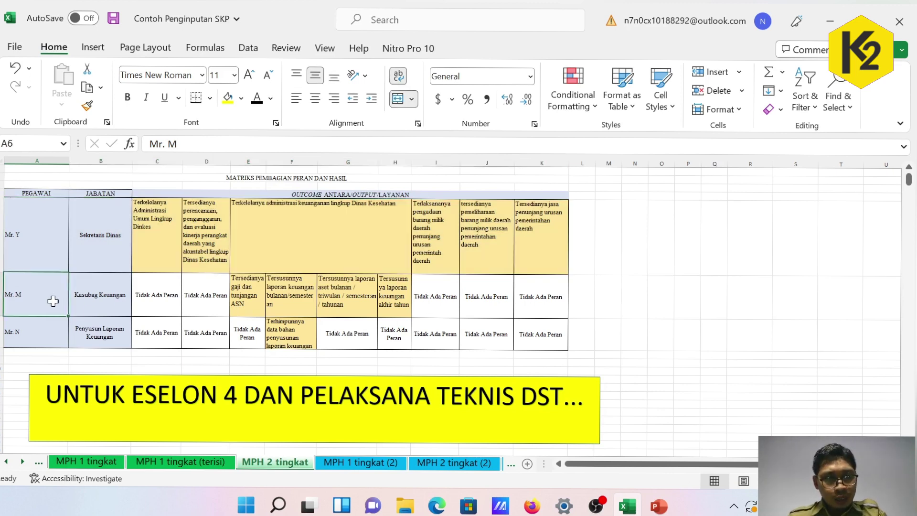
{"action": "left_click_drag", "start_coordinate": [35, 299], "coordinate": [526, 334]}
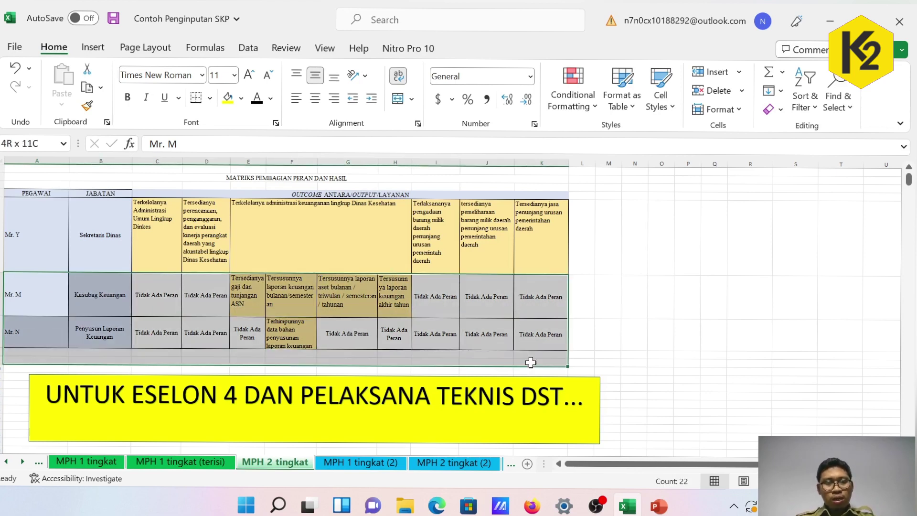
{"action": "left_click_drag", "start_coordinate": [531, 362], "coordinate": [580, 371]}
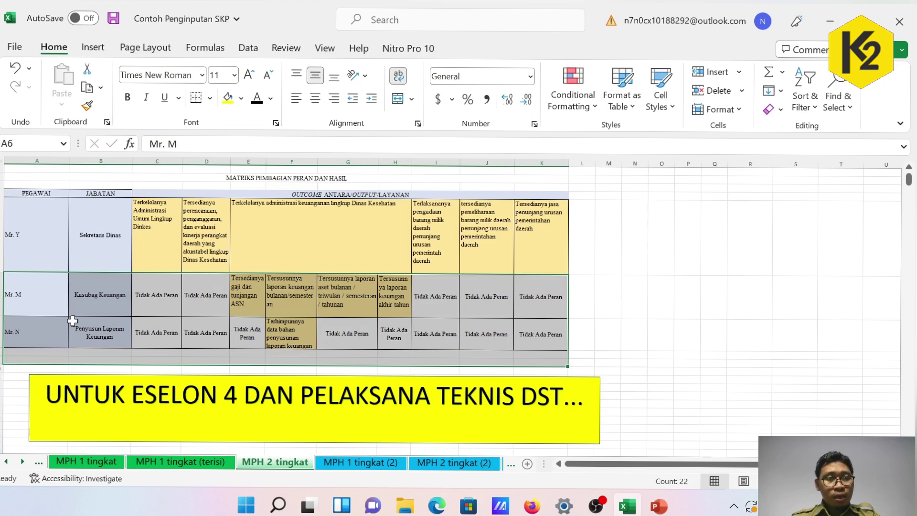
Compare the Sekretaris Dinas outputs in row 5 with the combined Kasubag Keuangan and Penyusun Laporan Keuangan rows
{"action": "left_click", "coordinate": [120, 297]}
{"action": "left_click_drag", "start_coordinate": [163, 246], "coordinate": [529, 233]}
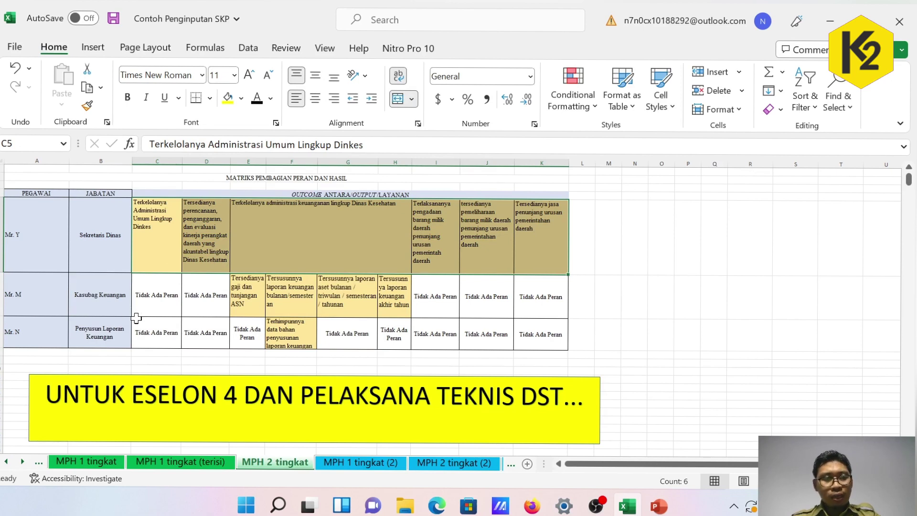
{"action": "left_click_drag", "start_coordinate": [36, 305], "coordinate": [533, 342]}
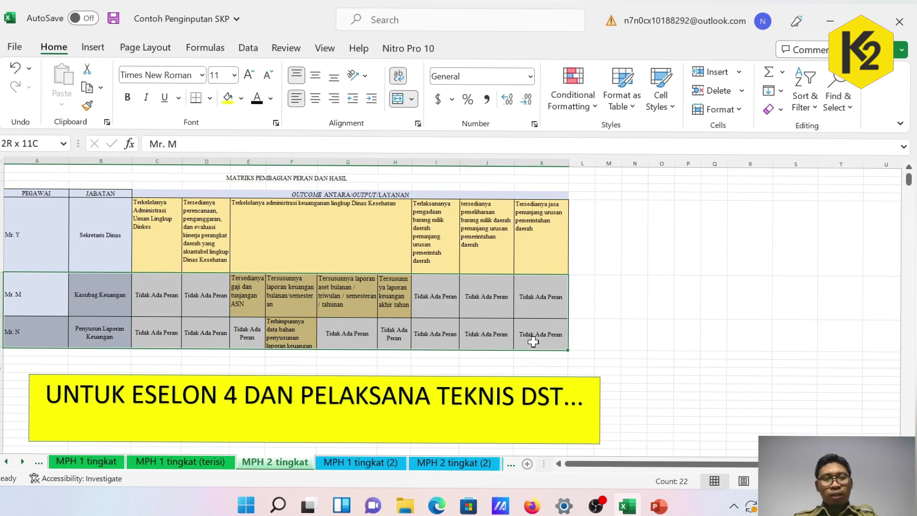
{"action": "left_click_drag", "start_coordinate": [532, 342], "coordinate": [536, 353]}
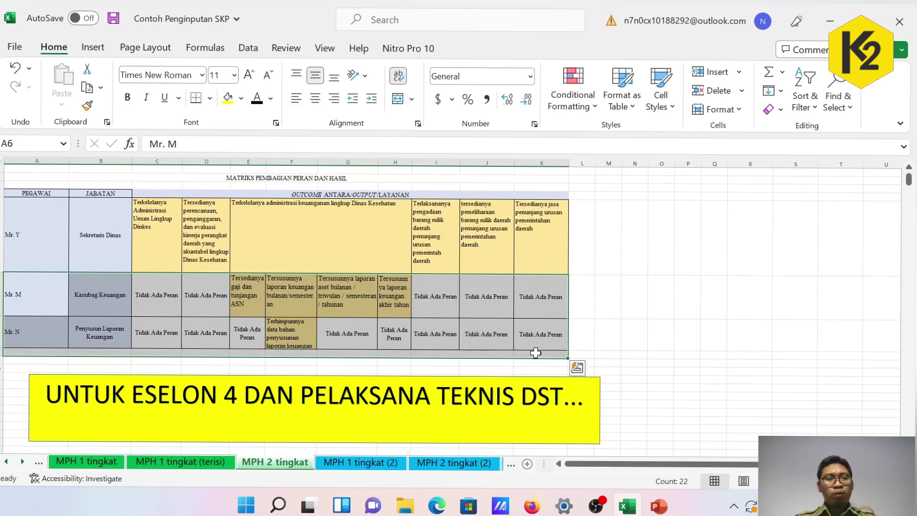
{"action": "left_click_drag", "start_coordinate": [159, 238], "coordinate": [545, 254]}
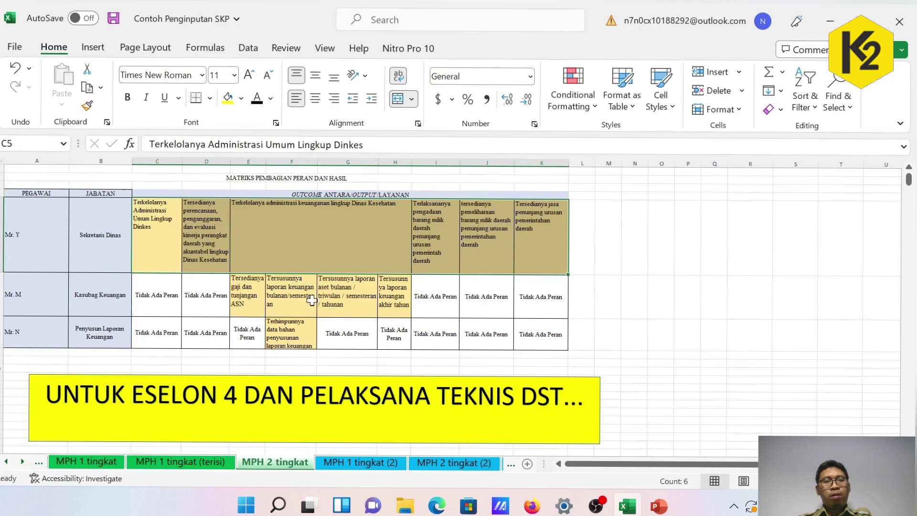
{"action": "left_click_drag", "start_coordinate": [162, 256], "coordinate": [526, 249]}
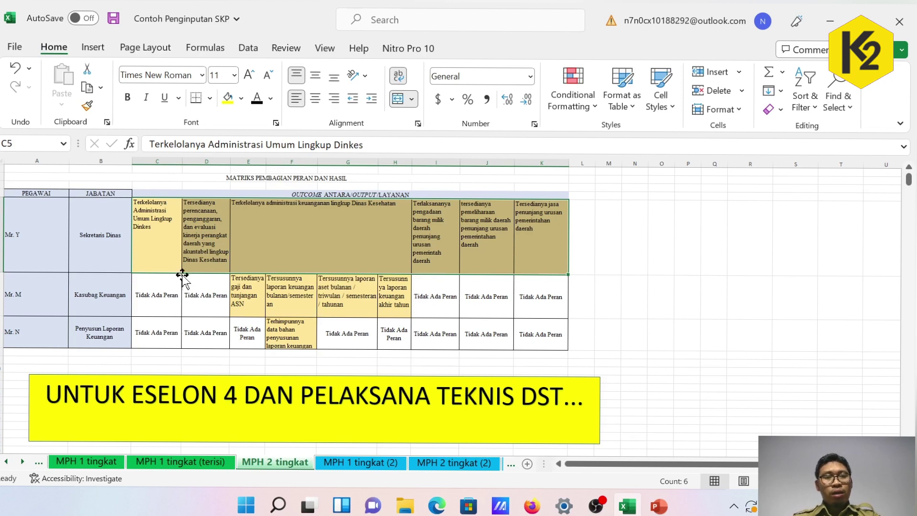
{"action": "left_click_drag", "start_coordinate": [166, 249], "coordinate": [522, 251]}
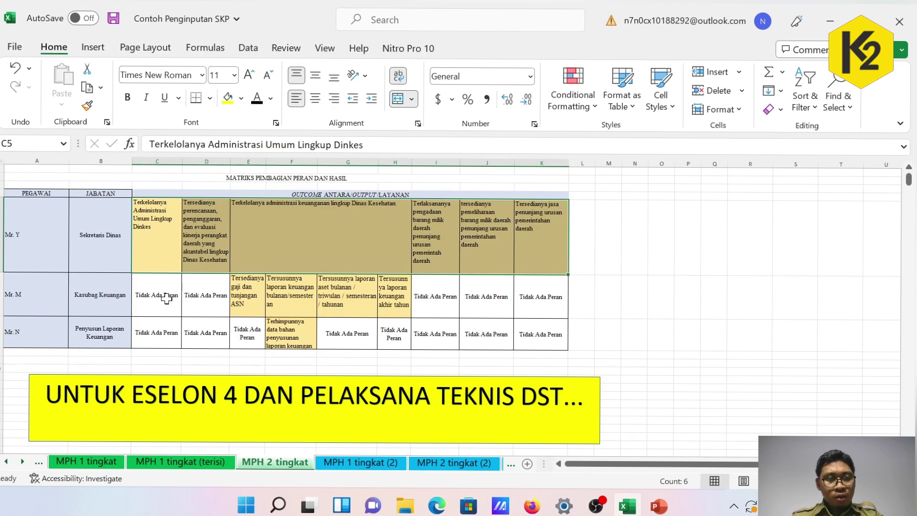
Review the roles in the Kasubag Keuangan, Sekretaris Dinas and Penyusun Laporan Keuangan rows across the full matrix width
{"action": "left_click_drag", "start_coordinate": [166, 299], "coordinate": [525, 296]}
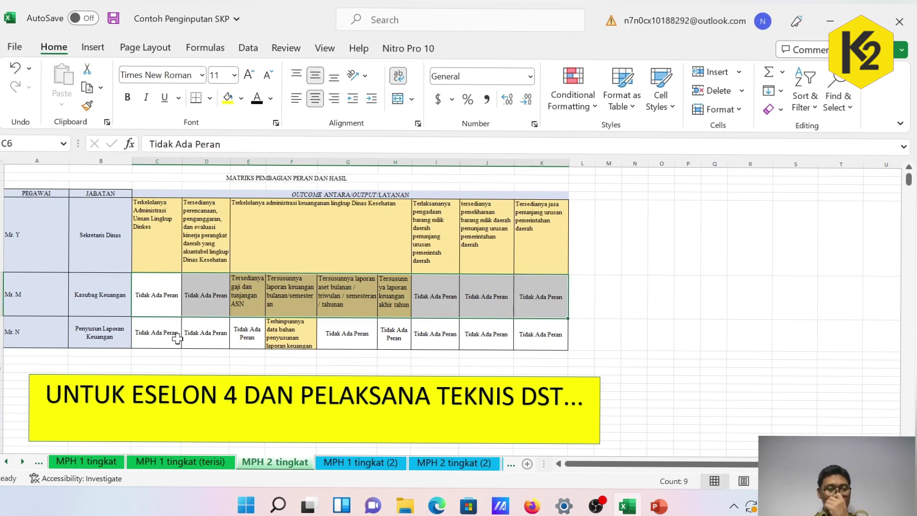
{"action": "left_click_drag", "start_coordinate": [33, 234], "coordinate": [532, 328]}
{"action": "left_click_drag", "start_coordinate": [54, 250], "coordinate": [540, 239]}
{"action": "left_click_drag", "start_coordinate": [42, 314], "coordinate": [569, 311]}
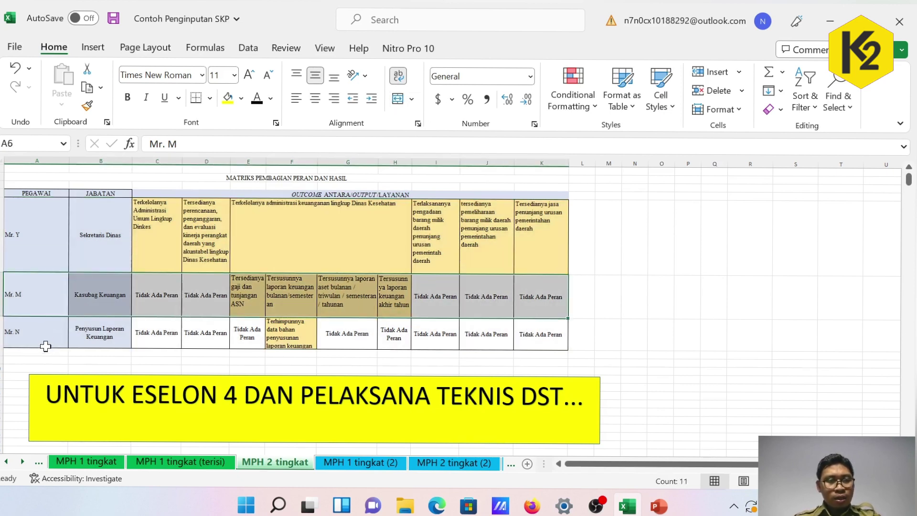
{"action": "left_click_drag", "start_coordinate": [46, 342], "coordinate": [556, 347]}
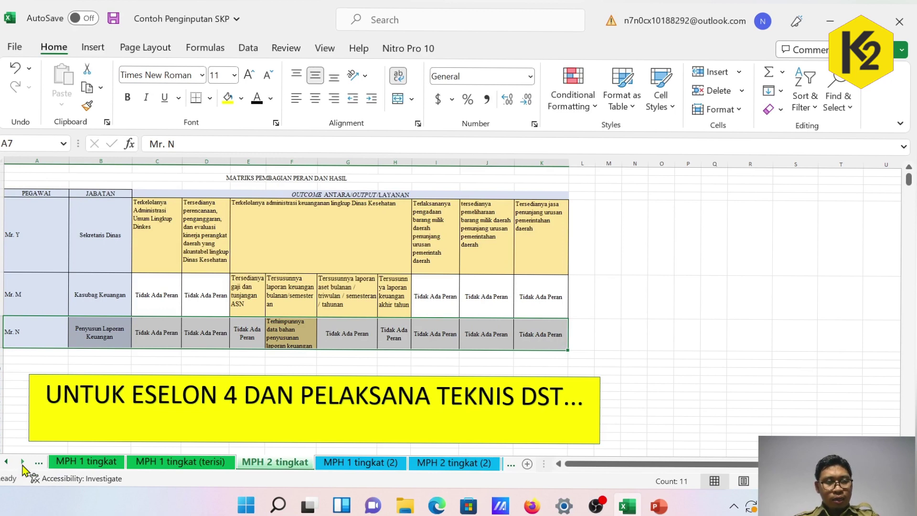
Open the SKP JAJF (Kuantitatif) sheet and examine its Pegawai Yang Dinilai and Pejabat Penilai Kinerja identity blocks
{"action": "left_click", "coordinate": [22, 461]}
{"action": "left_click", "coordinate": [23, 462]}
{"action": "left_click", "coordinate": [23, 462]}
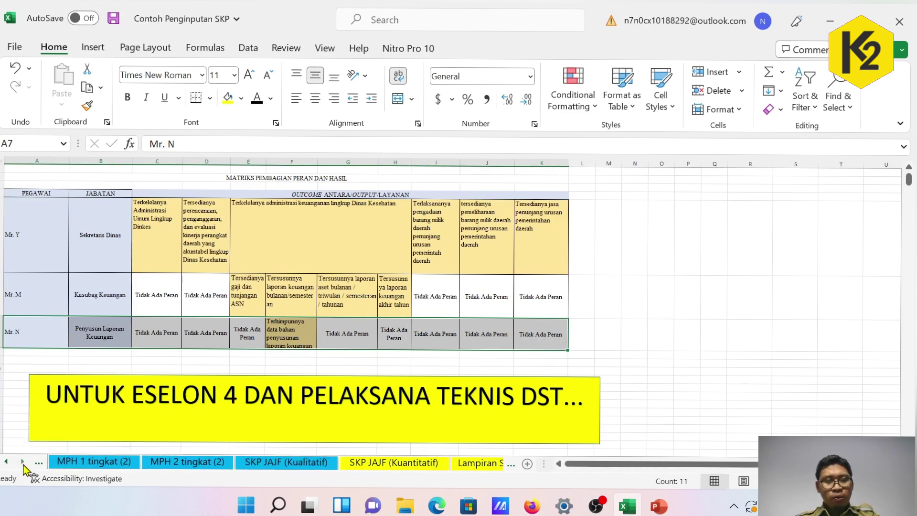
{"action": "left_click", "coordinate": [372, 463]}
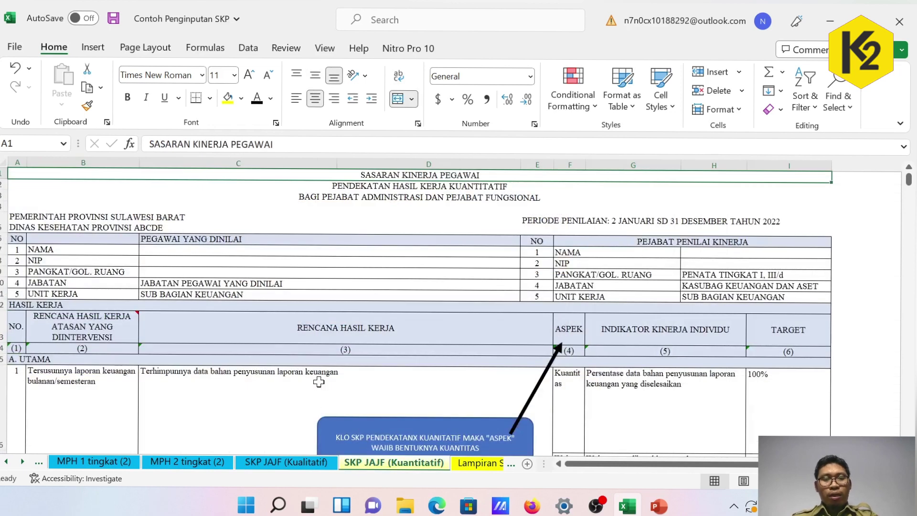
{"action": "left_click", "coordinate": [275, 272]}
{"action": "scroll", "coordinate": [288, 311], "scroll_direction": "down", "scroll_amount": 1}
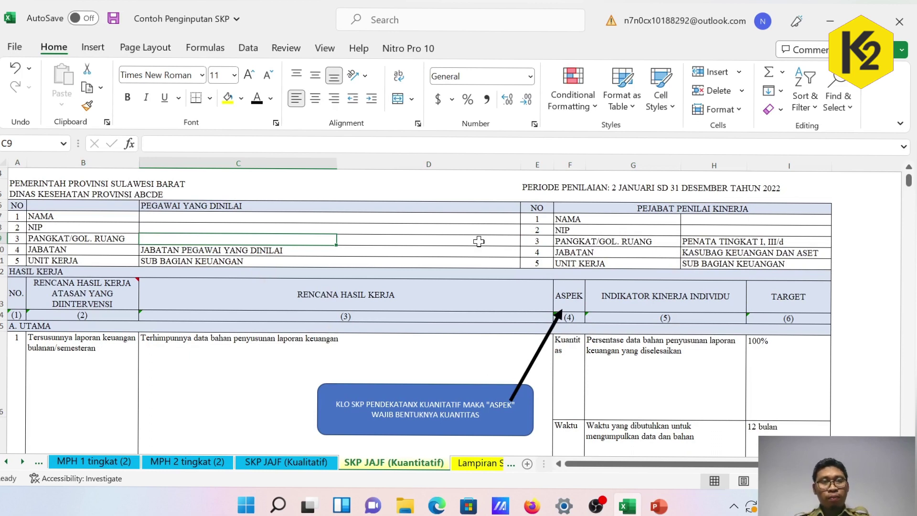
{"action": "left_click", "coordinate": [676, 213]}
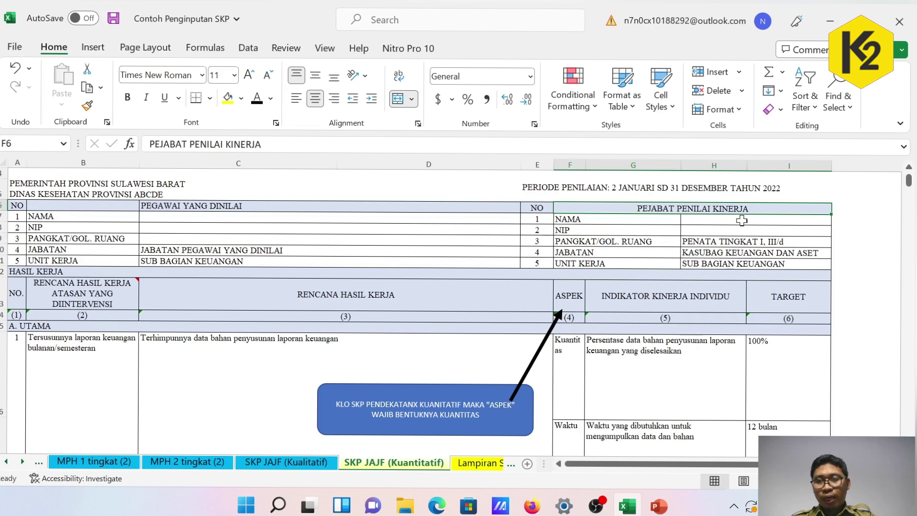
{"action": "left_click_drag", "start_coordinate": [741, 220], "coordinate": [742, 256]}
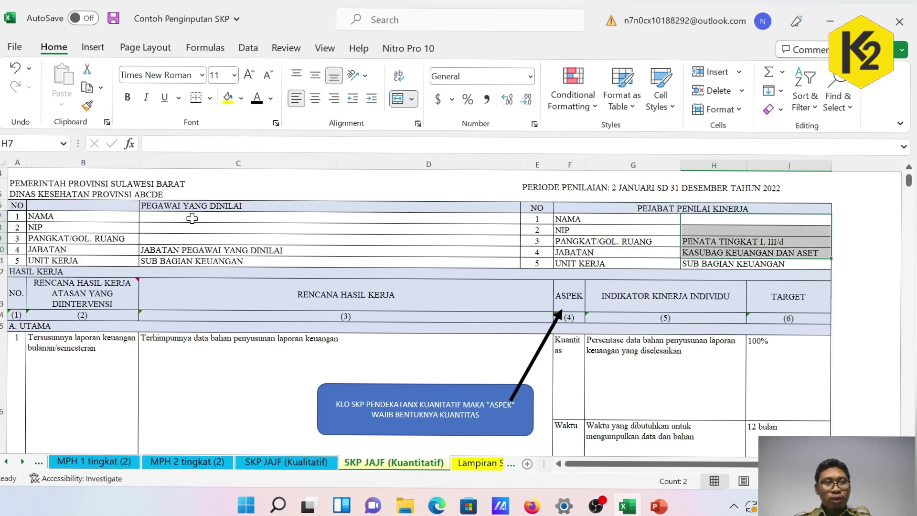
{"action": "left_click_drag", "start_coordinate": [191, 218], "coordinate": [189, 264]}
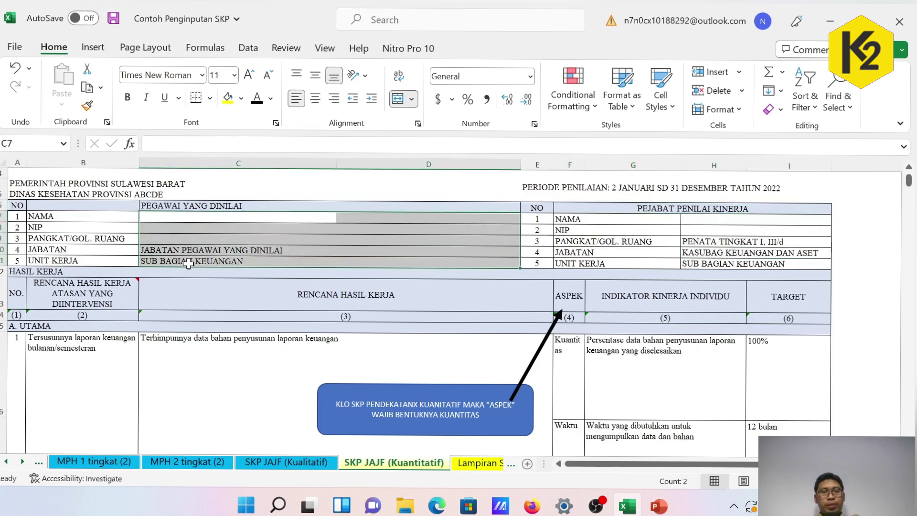
Examine the Hasil Kerja table's column headings from Rencana Hasil Kerja Atasan Yang Diintervensi through Target
{"action": "scroll", "coordinate": [189, 263], "scroll_direction": "down", "scroll_amount": 1}
{"action": "left_click", "coordinate": [79, 256]}
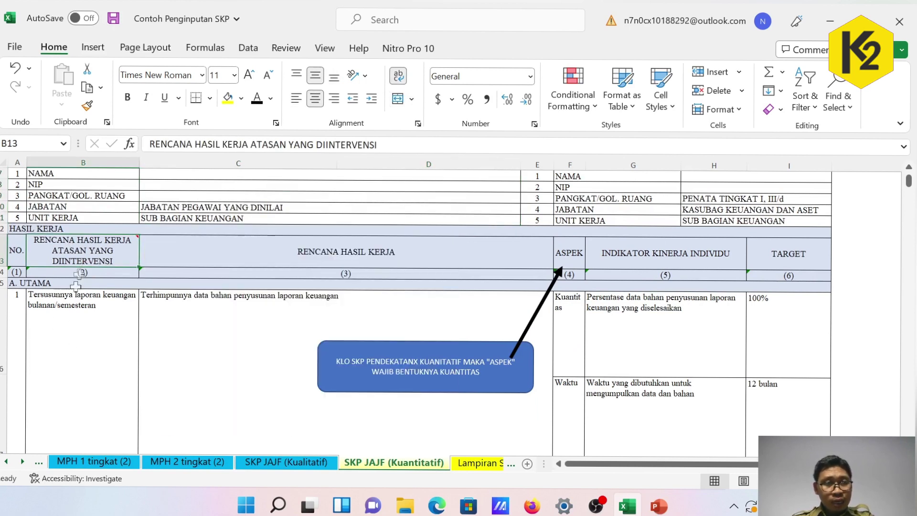
{"action": "left_click", "coordinate": [365, 256]}
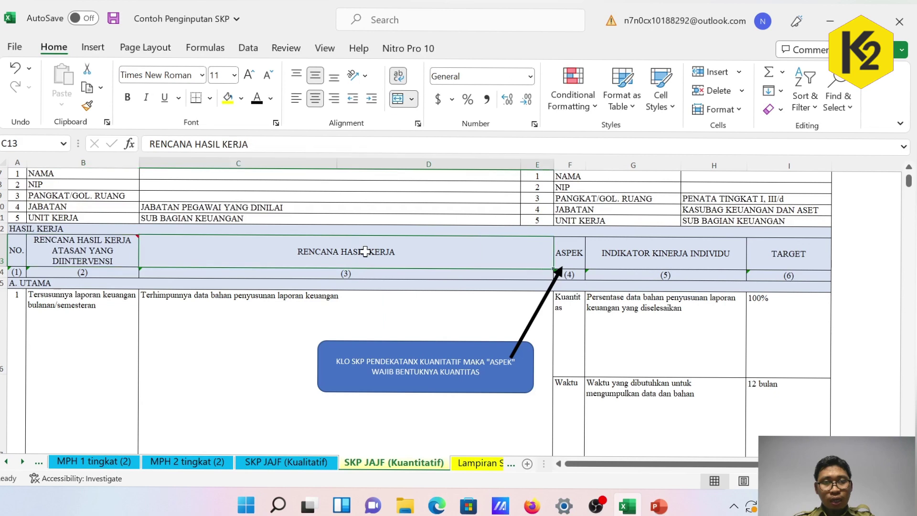
{"action": "left_click", "coordinate": [577, 264]}
{"action": "left_click", "coordinate": [705, 249]}
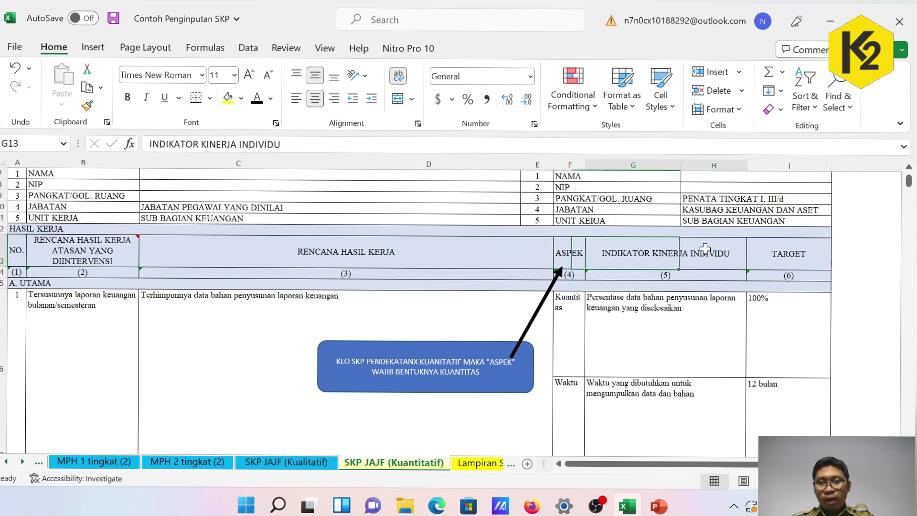
{"action": "left_click", "coordinate": [788, 258]}
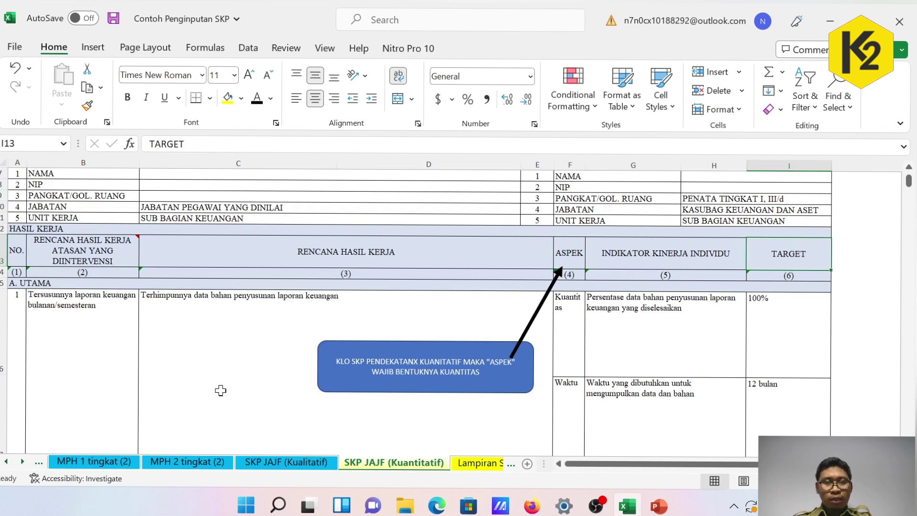
{"action": "scroll", "coordinate": [142, 354], "scroll_direction": "down", "scroll_amount": 1}
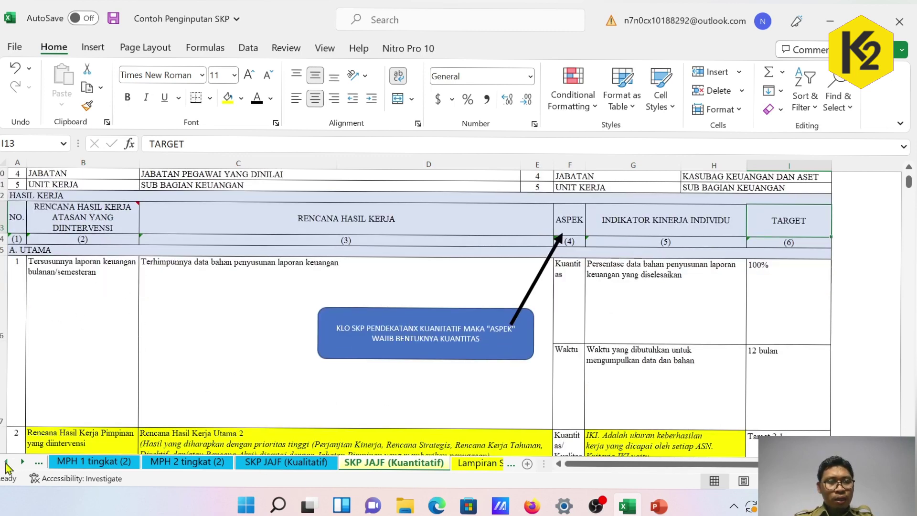
Check the MPH 2 tingkat matrix, then return to SKP JAJF (Kuantitatif) and inspect the source formulas of work plan 1
{"action": "left_click", "coordinate": [6, 462]}
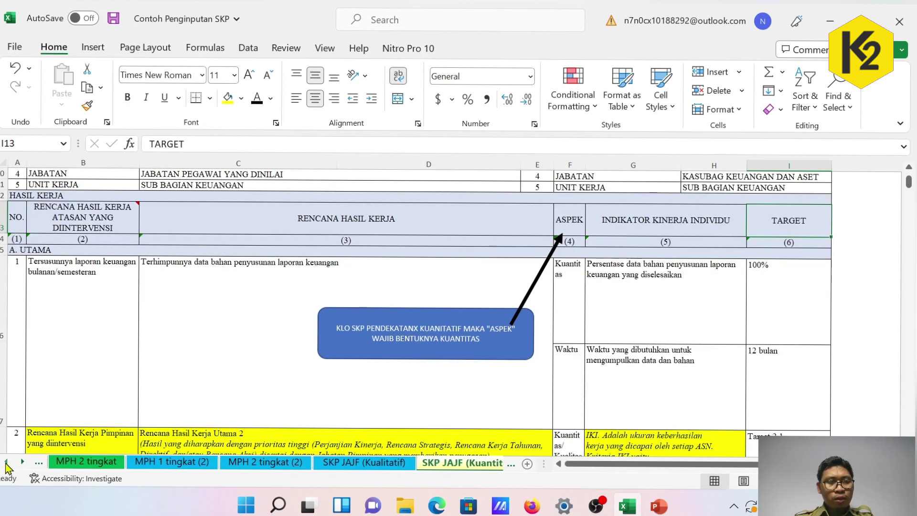
{"action": "left_click", "coordinate": [94, 463]}
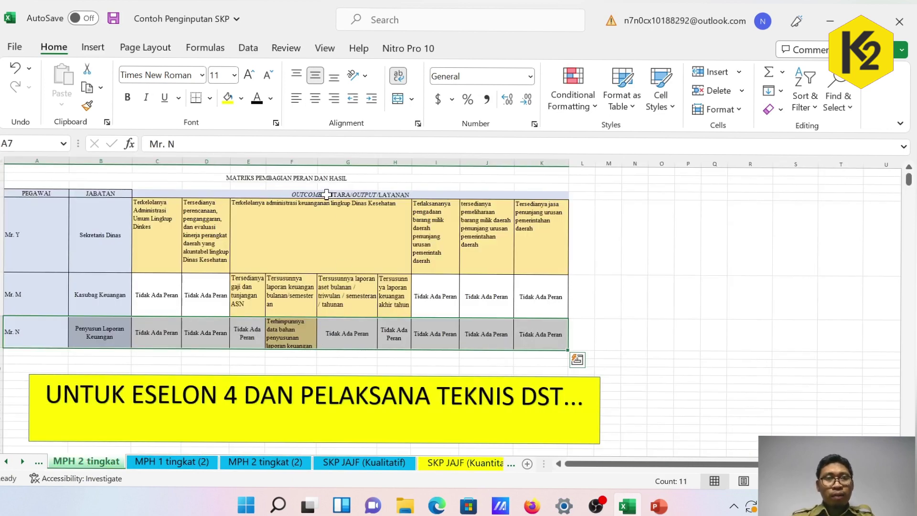
{"action": "left_click", "coordinate": [449, 463]}
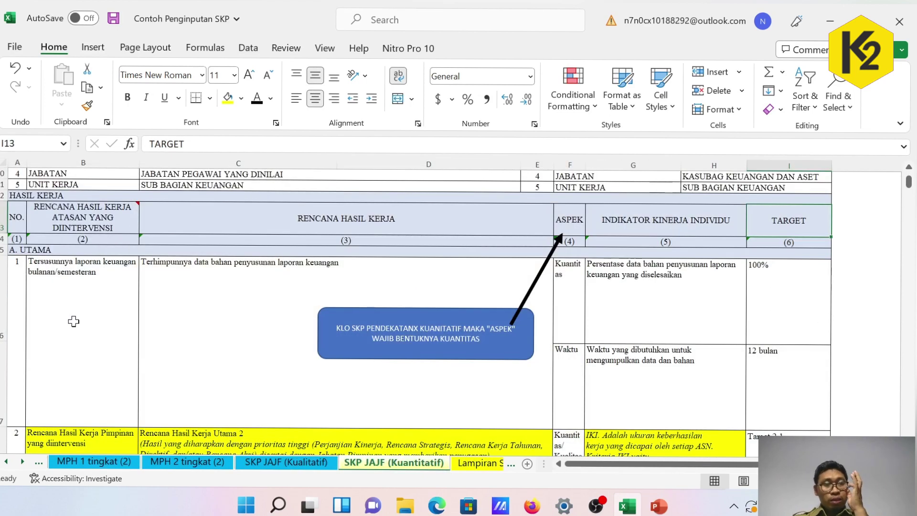
{"action": "left_click", "coordinate": [101, 293]}
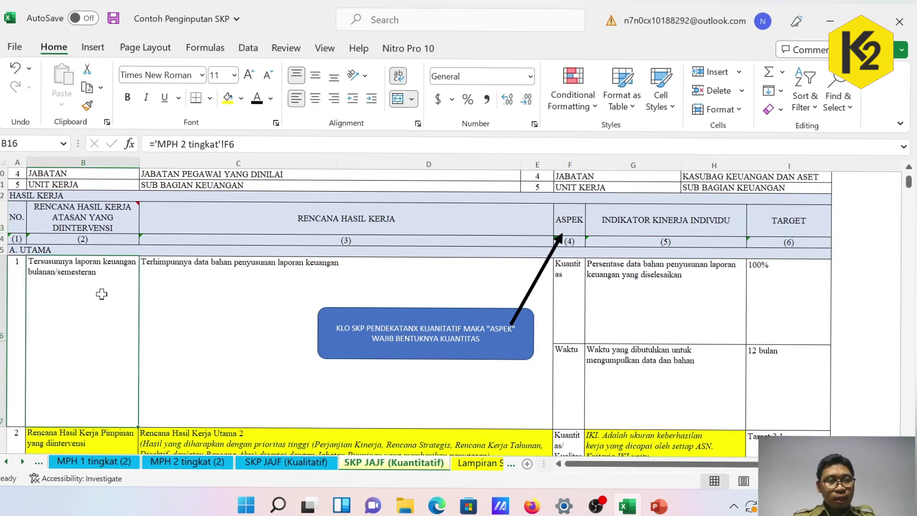
{"action": "left_click", "coordinate": [263, 275]}
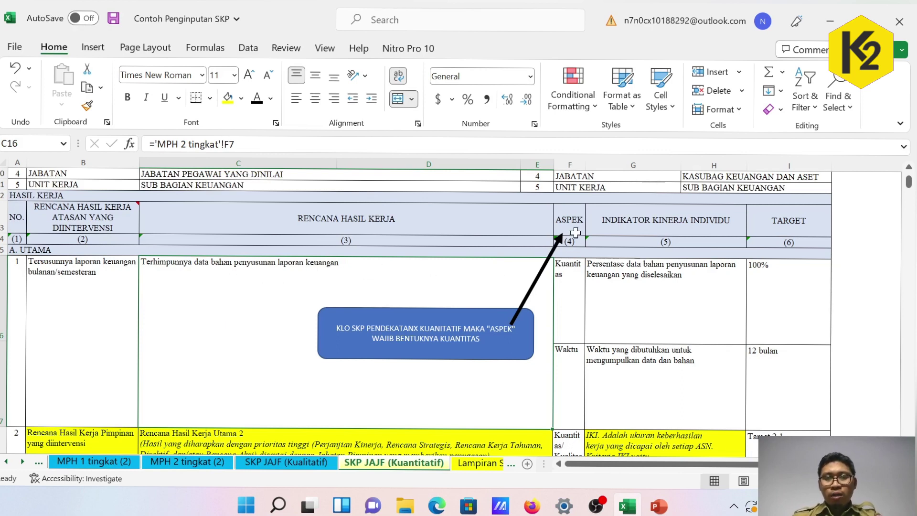
Examine the Aspek column, its Kuantitas entry for work plan 1 and the callout note about the quantitative approach
{"action": "left_click", "coordinate": [576, 223]}
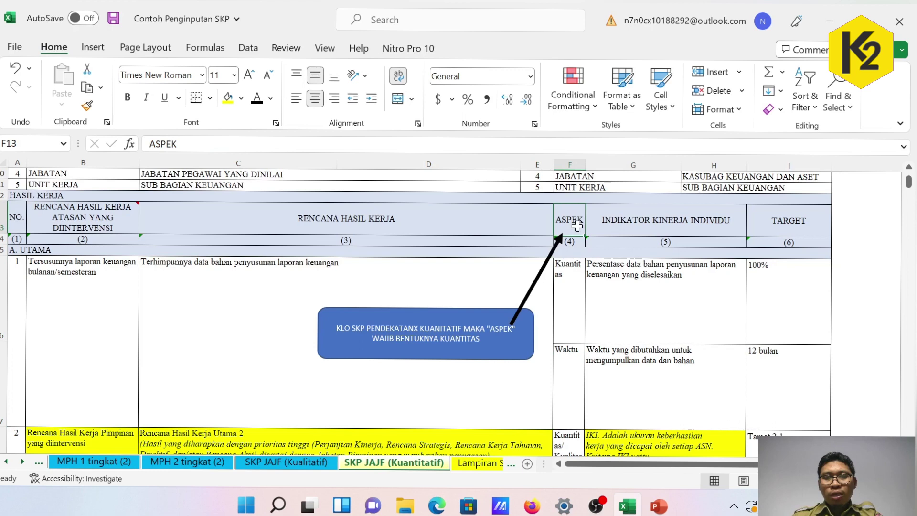
{"action": "left_click", "coordinate": [569, 165]}
{"action": "left_click", "coordinate": [579, 272]}
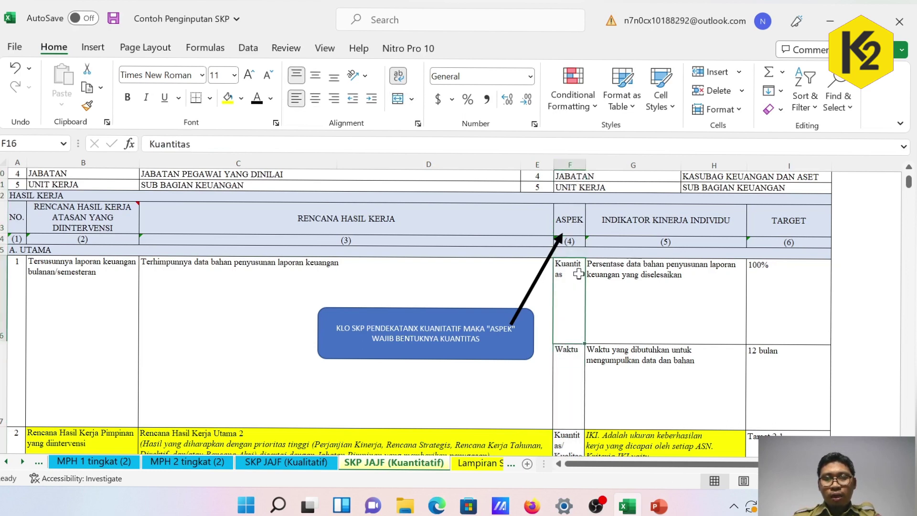
{"action": "left_click_drag", "start_coordinate": [345, 330], "coordinate": [490, 335]}
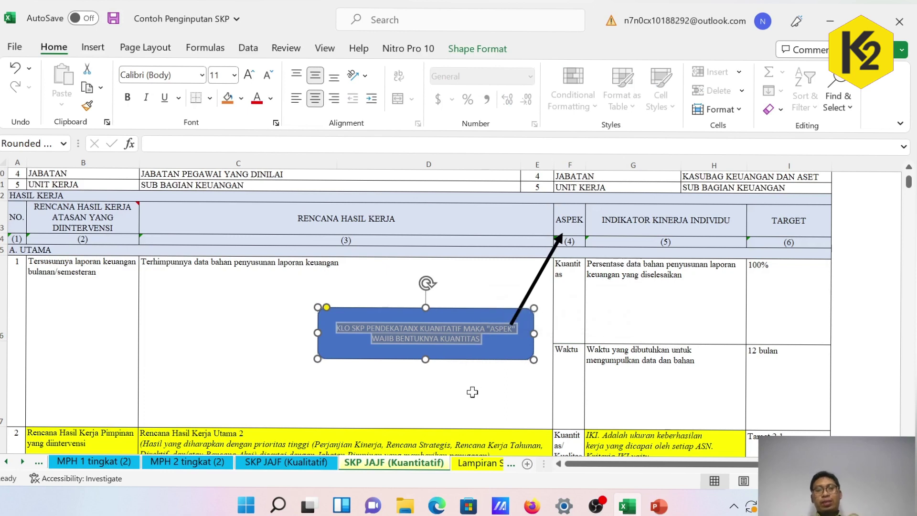
{"action": "left_click", "coordinate": [451, 413]}
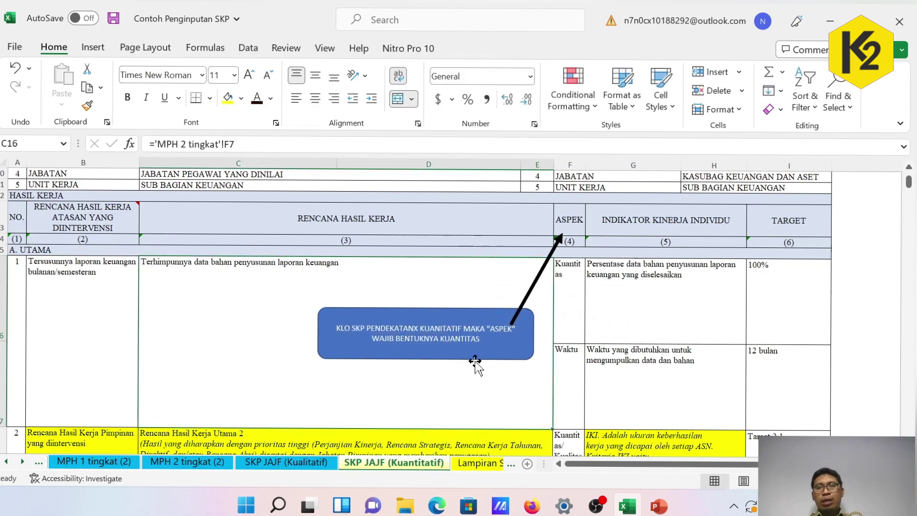
Review the Kuantitas aspect and its target, then the Waktu aspect and its individual performance indicator for work plan 1
{"action": "left_click", "coordinate": [800, 310]}
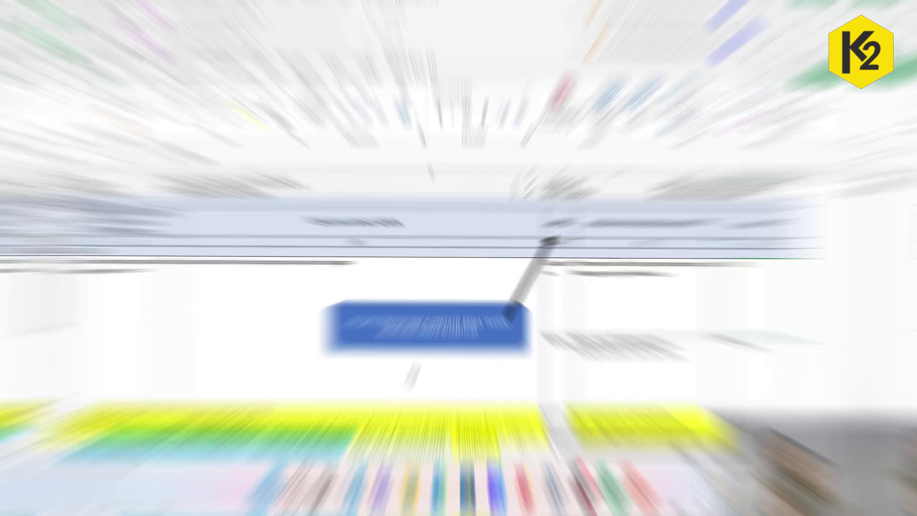
{"action": "left_click", "coordinate": [575, 299]}
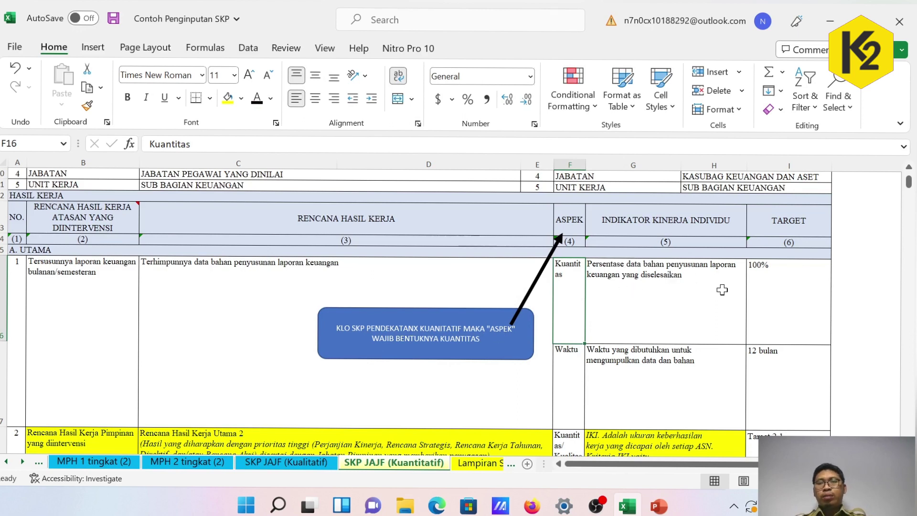
{"action": "left_click", "coordinate": [801, 282]}
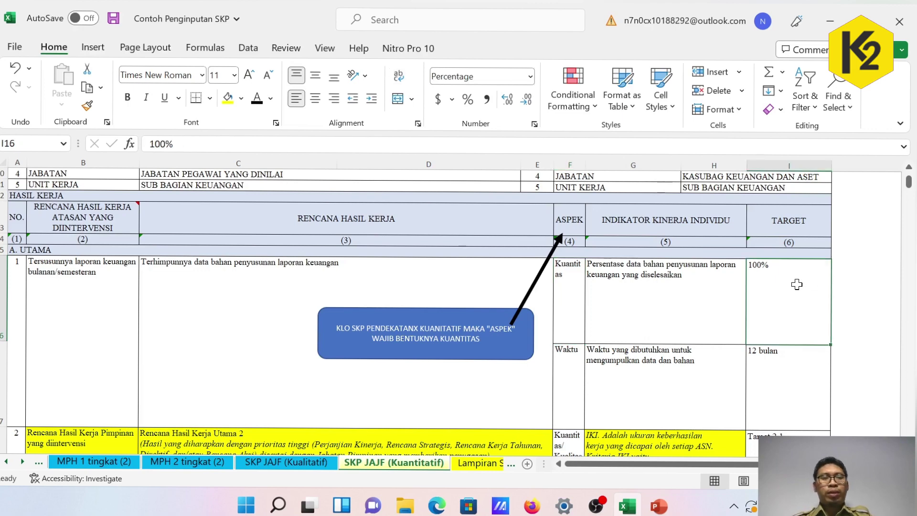
{"action": "scroll", "coordinate": [570, 348], "scroll_direction": "down", "scroll_amount": 1}
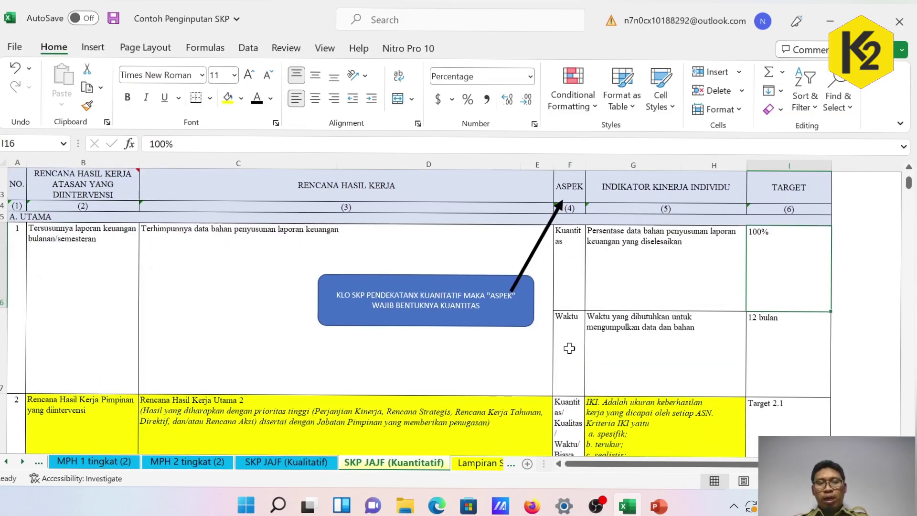
{"action": "left_click", "coordinate": [571, 338]}
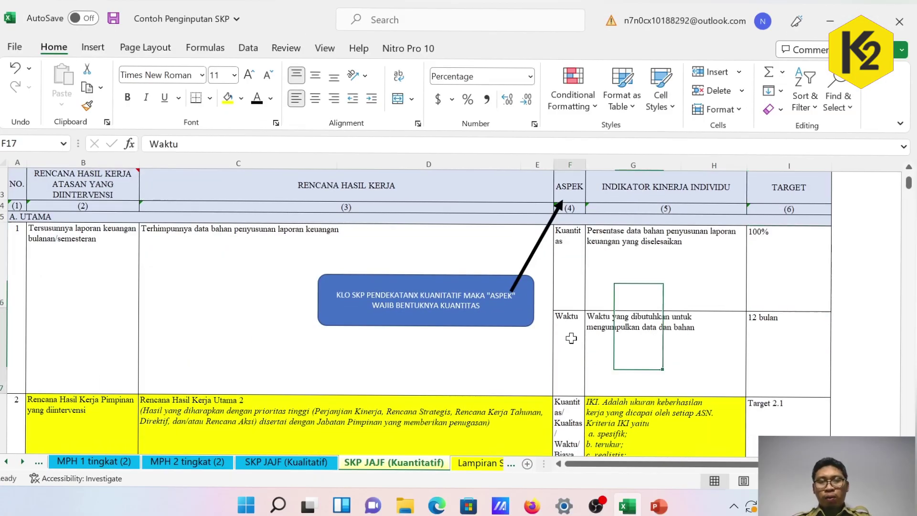
{"action": "left_click", "coordinate": [643, 347]}
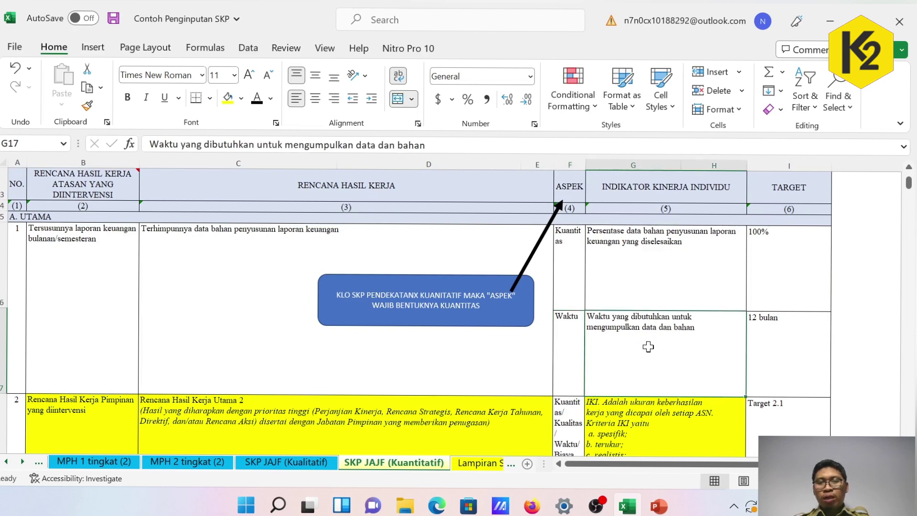
Check work plan 1's Waktu target and its two Aspek entries, then inspect the aspect options listed for work plan 2
{"action": "left_click", "coordinate": [781, 342]}
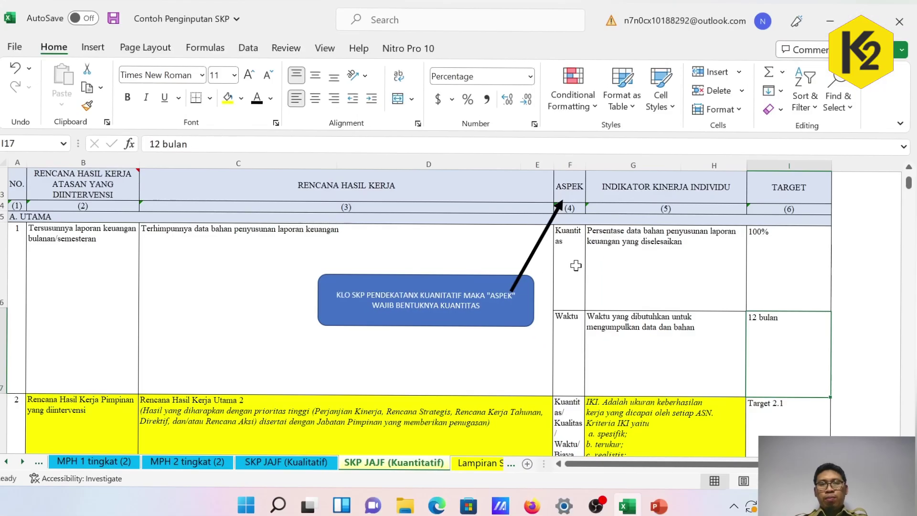
{"action": "left_click_drag", "start_coordinate": [576, 268], "coordinate": [575, 322]}
{"action": "scroll", "coordinate": [576, 322], "scroll_direction": "down", "scroll_amount": 1}
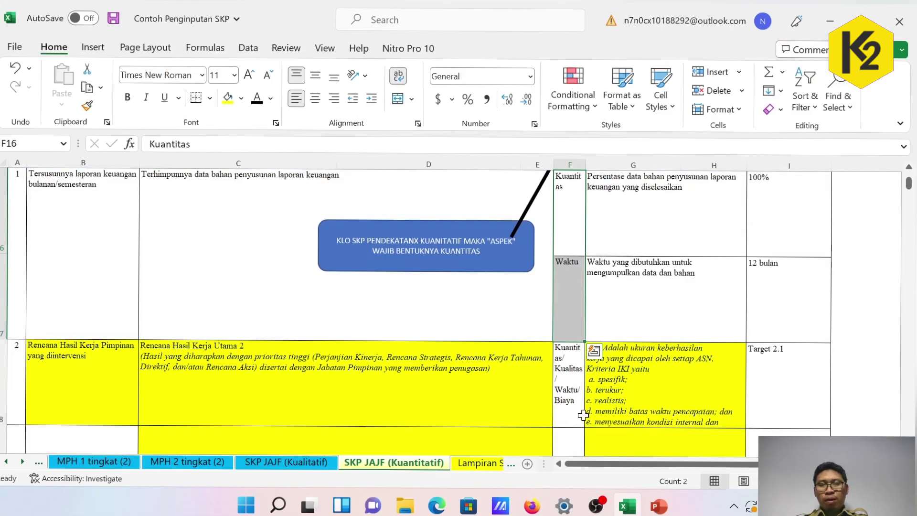
{"action": "left_click", "coordinate": [578, 375]}
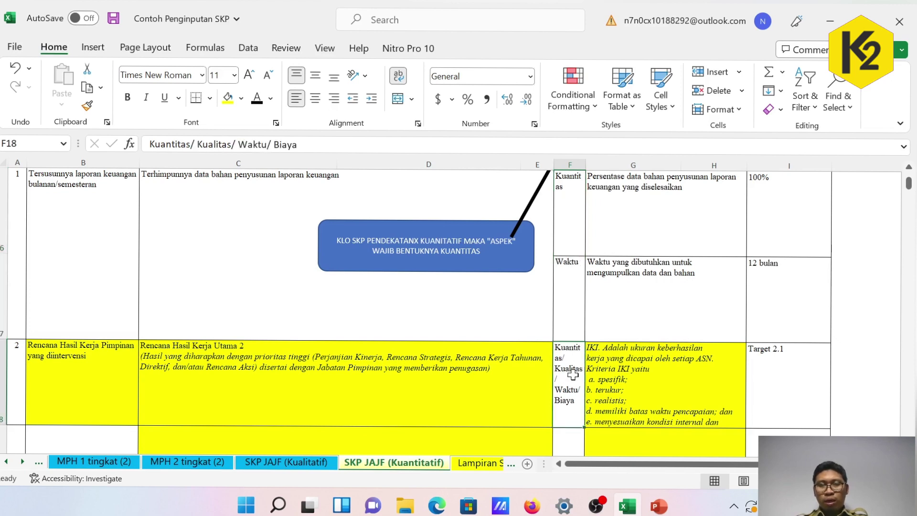
{"action": "double_click", "coordinate": [566, 368]}
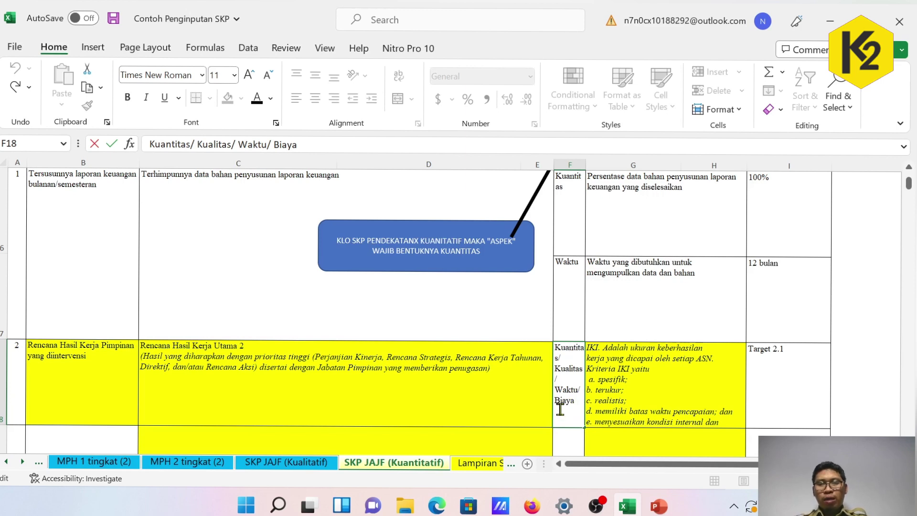
{"action": "scroll", "coordinate": [563, 384], "scroll_direction": "up", "scroll_amount": 1}
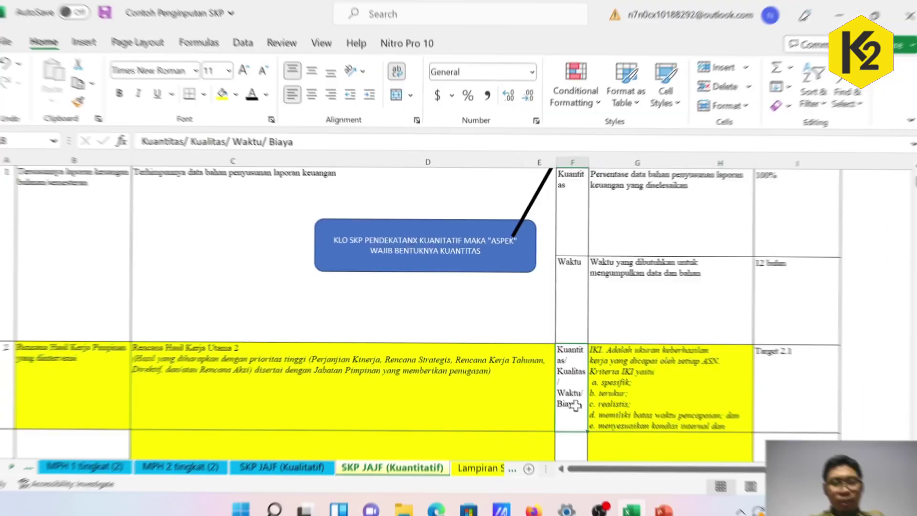
Inspect the source formulas of work plan 1's supervisor plan and work result, then look over the rows down to B. Tambahan
{"action": "scroll", "coordinate": [347, 335], "scroll_direction": "up", "scroll_amount": 2}
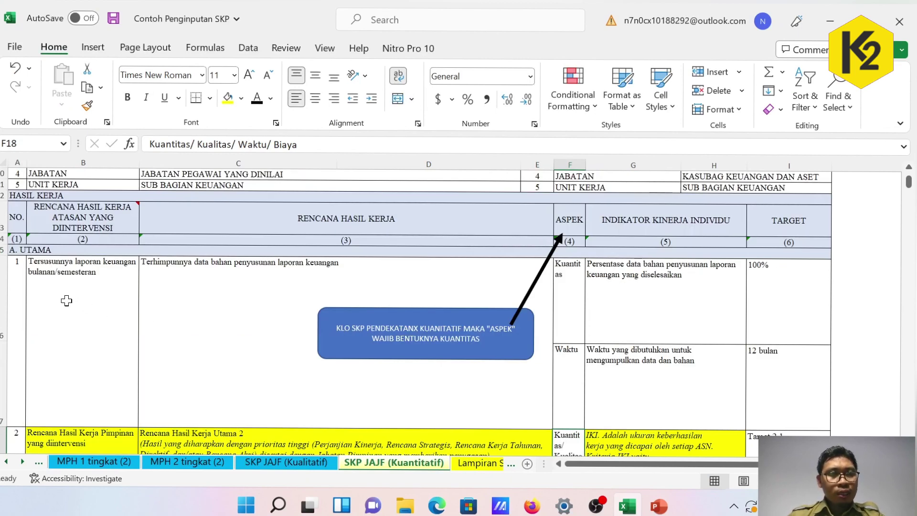
{"action": "left_click", "coordinate": [106, 284]}
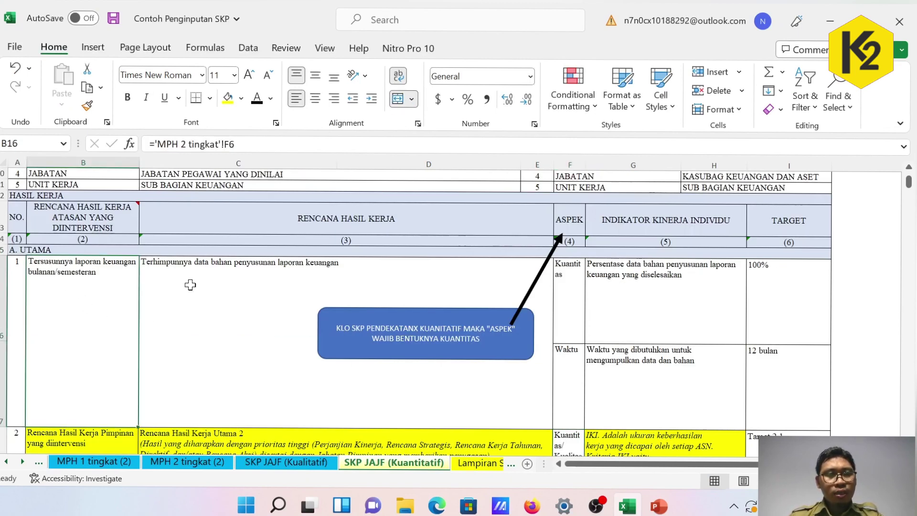
{"action": "left_click", "coordinate": [209, 287]}
{"action": "scroll", "coordinate": [356, 310], "scroll_direction": "down", "scroll_amount": 1}
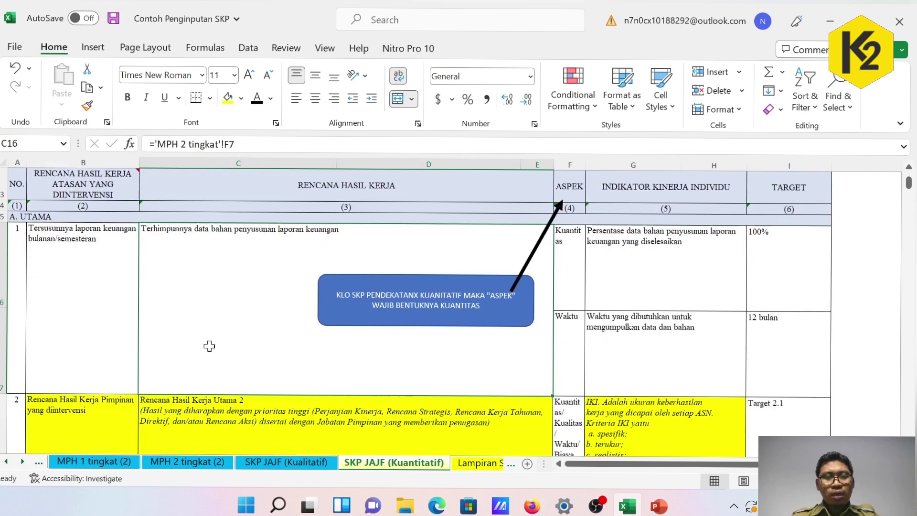
{"action": "scroll", "coordinate": [209, 346], "scroll_direction": "down", "scroll_amount": 1}
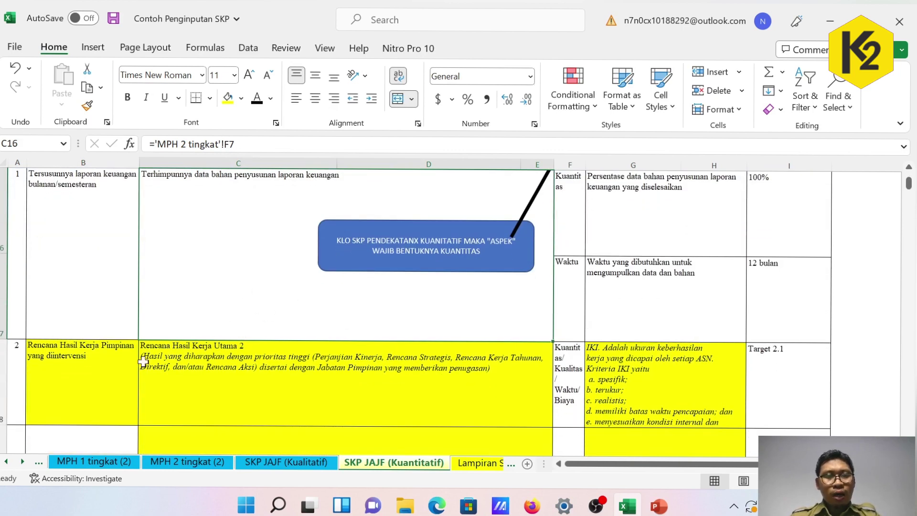
{"action": "scroll", "coordinate": [162, 373], "scroll_direction": "down", "scroll_amount": 1}
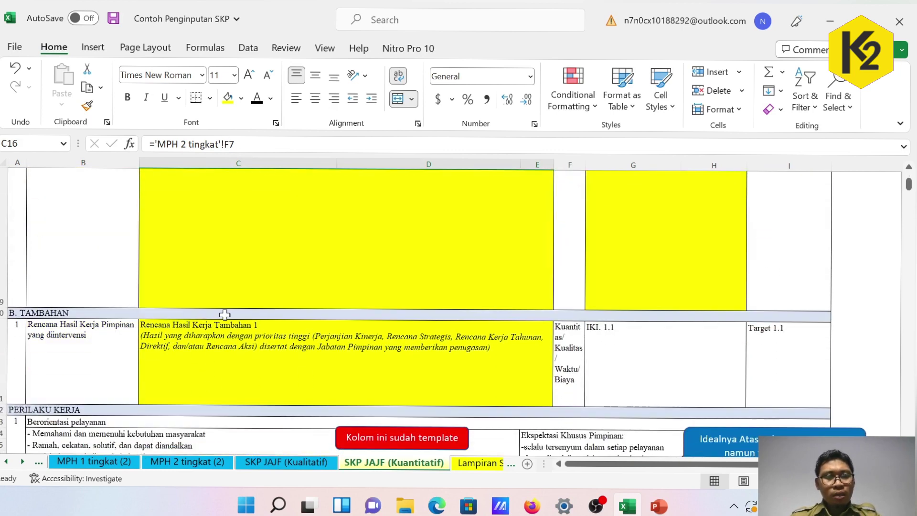
Review the A. Utama rows for work plans 1 and 2 across all columns through Target, then the headings above them
{"action": "scroll", "coordinate": [200, 329], "scroll_direction": "up", "scroll_amount": 2}
{"action": "scroll", "coordinate": [158, 334], "scroll_direction": "down", "scroll_amount": 1}
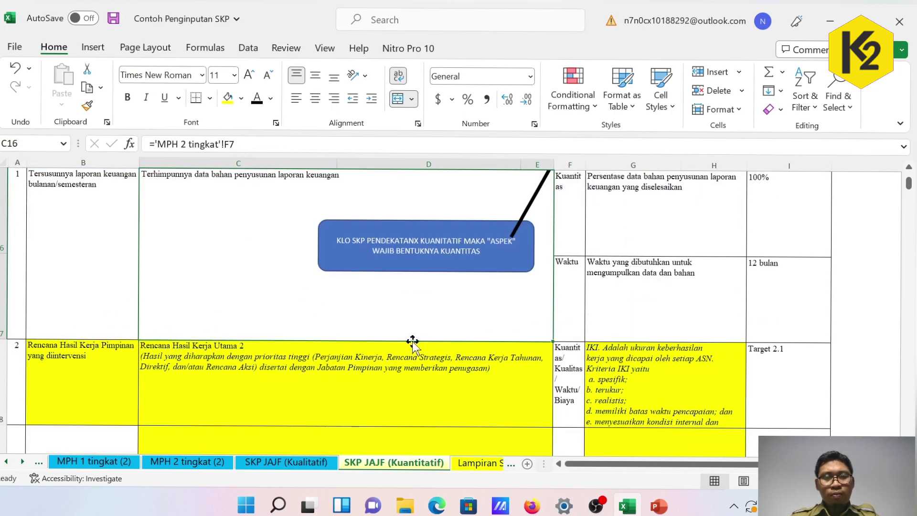
{"action": "left_click_drag", "start_coordinate": [102, 285], "coordinate": [755, 421]}
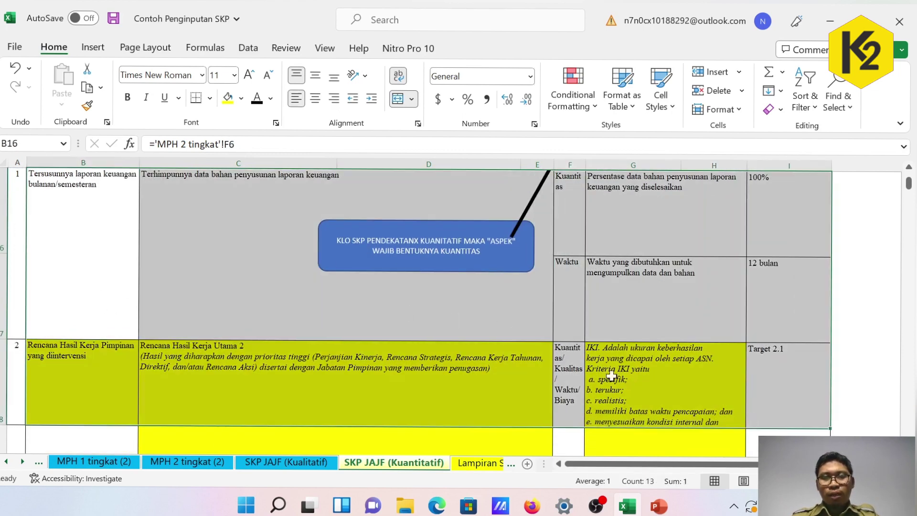
{"action": "left_click", "coordinate": [415, 330]}
{"action": "scroll", "coordinate": [172, 311], "scroll_direction": "up", "scroll_amount": 1}
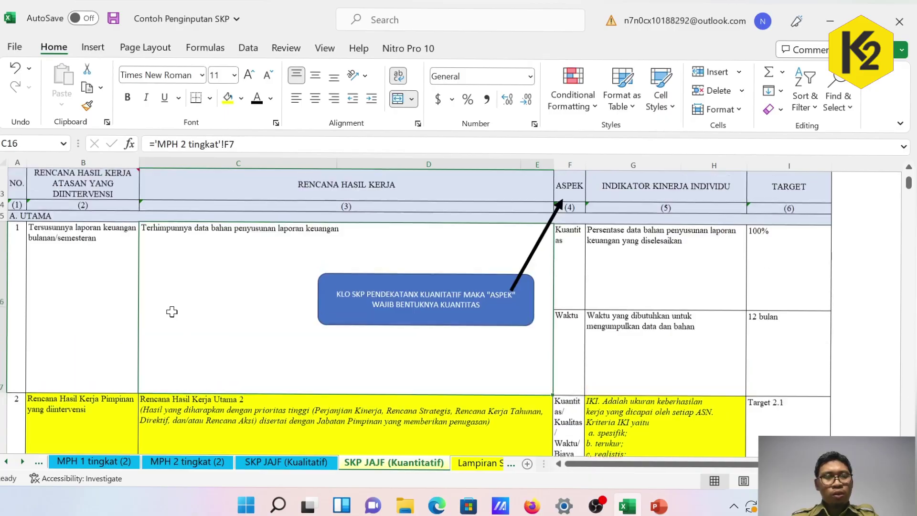
{"action": "key", "text": "Page_Up"}
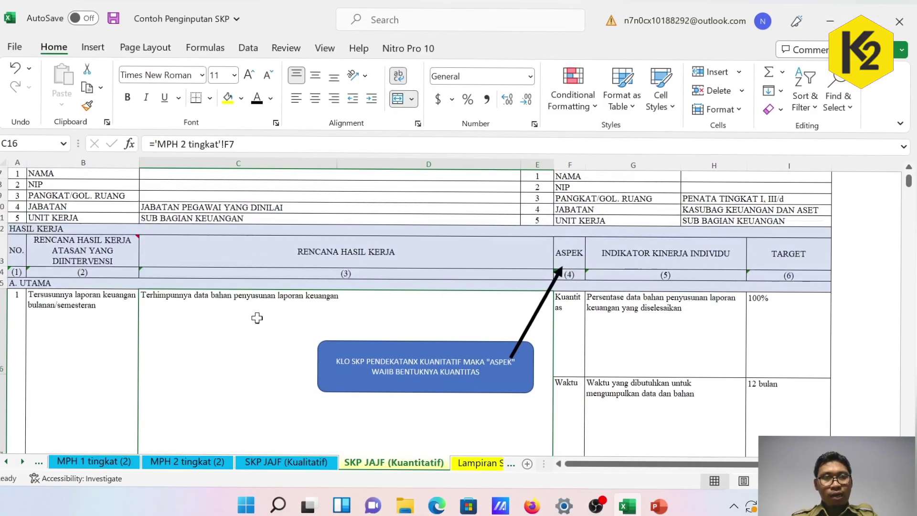
Examine the B. Tambahan section and its supervisor's work plan entry above Perilaku Kerja
{"action": "scroll", "coordinate": [220, 310], "scroll_direction": "down", "scroll_amount": 6}
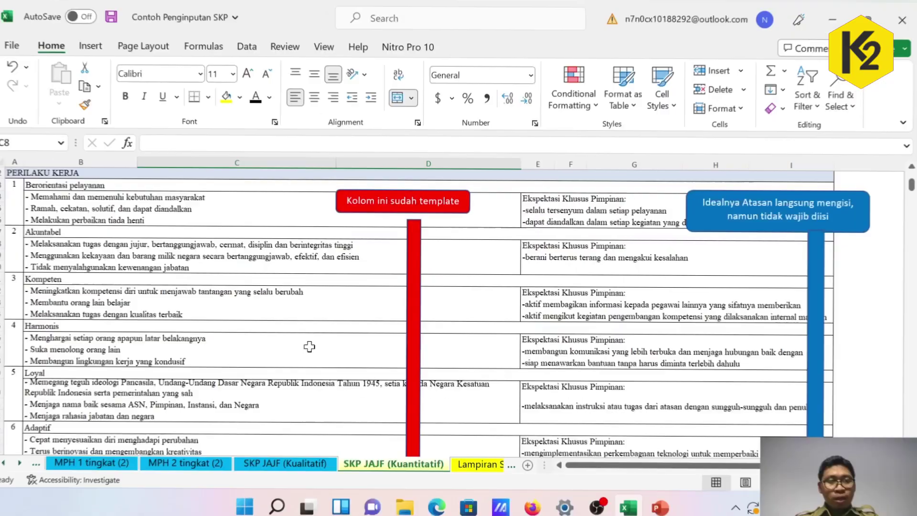
{"action": "scroll", "coordinate": [175, 339], "scroll_direction": "up", "scroll_amount": 1}
{"action": "left_click", "coordinate": [91, 315]}
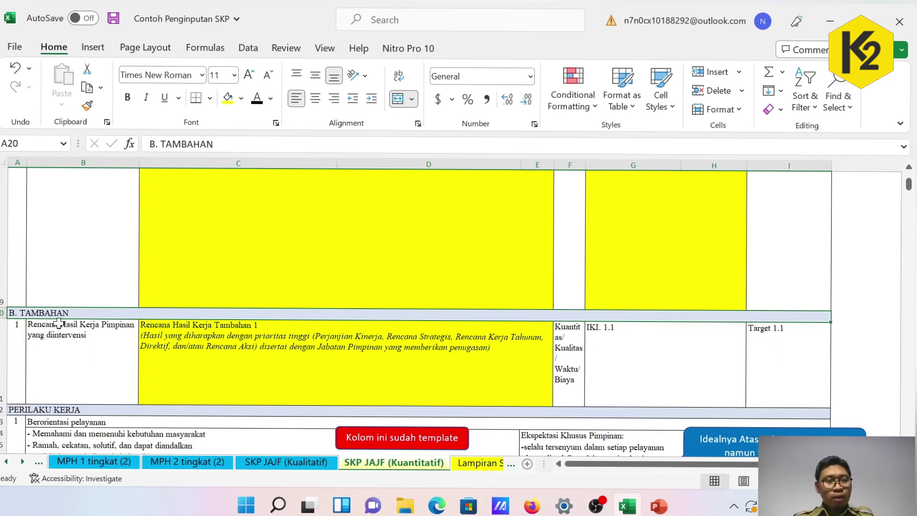
{"action": "left_click", "coordinate": [69, 348]}
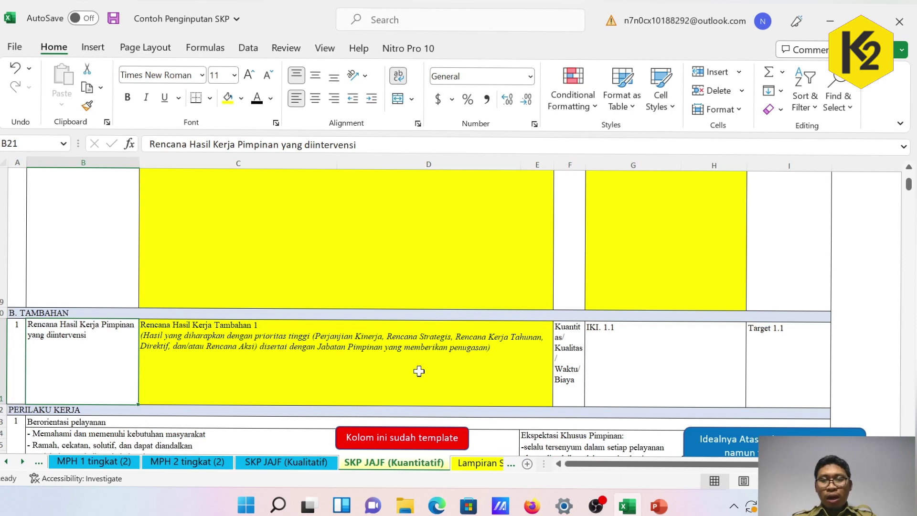
{"action": "scroll", "coordinate": [392, 358], "scroll_direction": "up", "scroll_amount": 1}
{"action": "scroll", "coordinate": [370, 345], "scroll_direction": "down", "scroll_amount": 1}
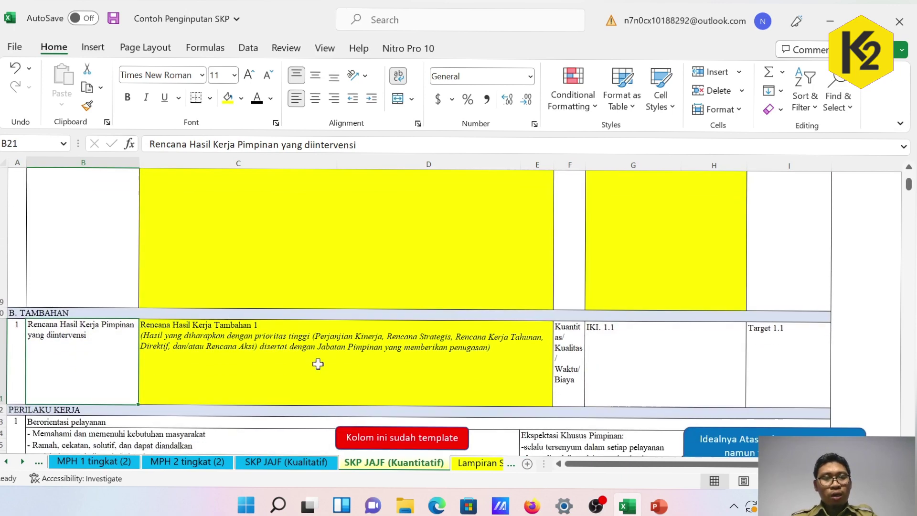
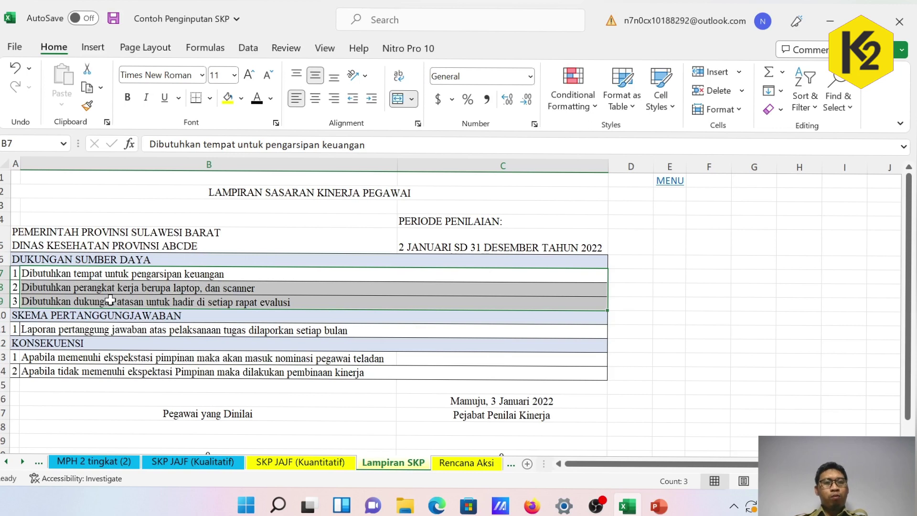
Read the three resource support entries under Dukungan Sumber Daya on the Lampiran SKP sheet
{"action": "left_click", "coordinate": [60, 289]}
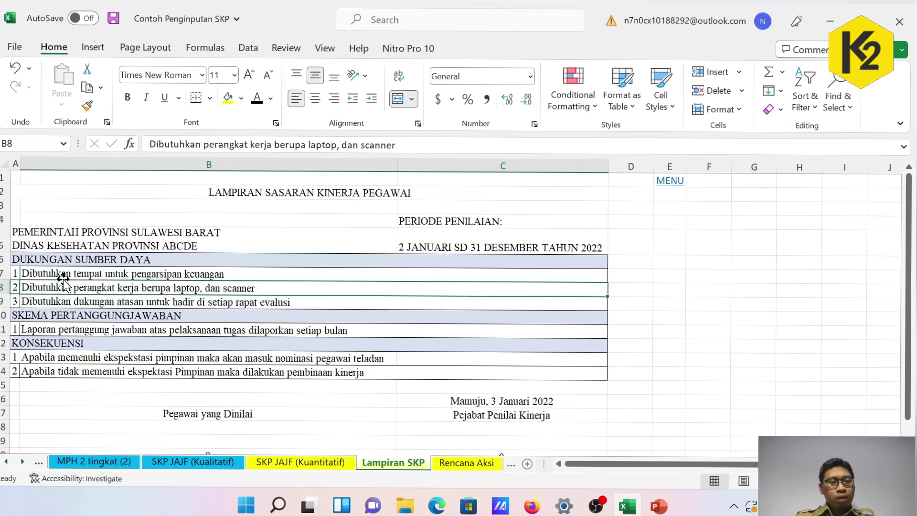
{"action": "key", "text": "Up"}
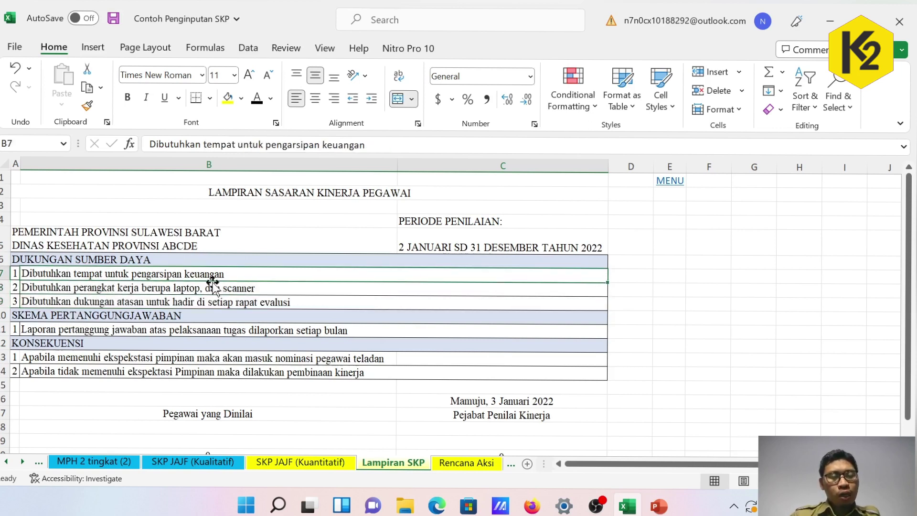
{"action": "left_click", "coordinate": [89, 290]}
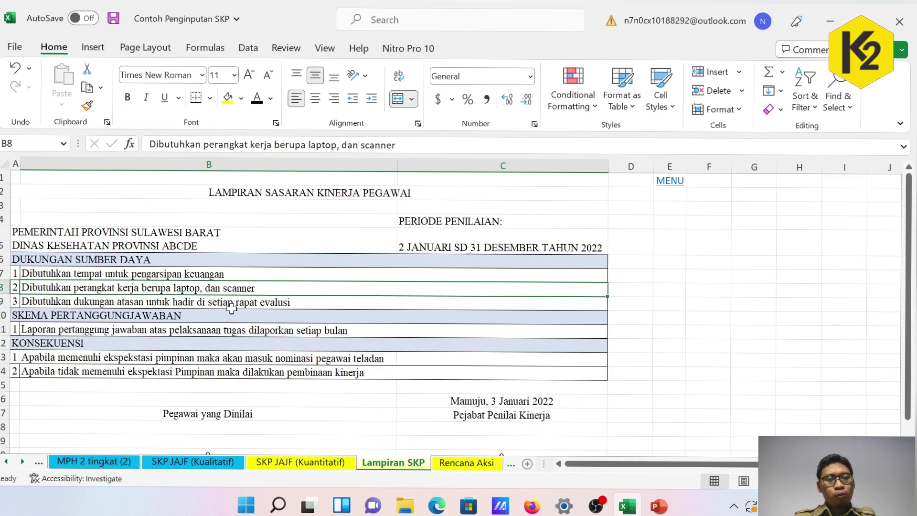
{"action": "left_click", "coordinate": [331, 304]}
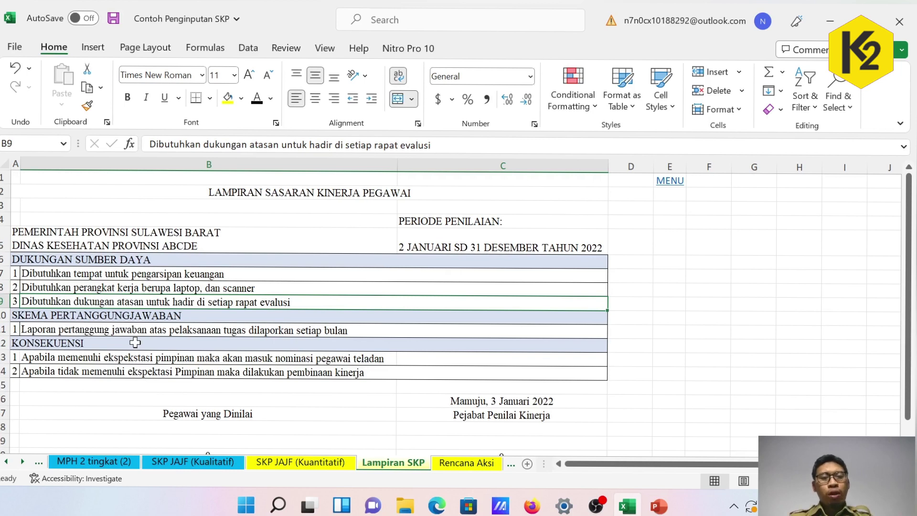
Read the Skema Pertanggungjawaban entry and the two Konsekuensi entries on the Lampiran SKP sheet
{"action": "left_click", "coordinate": [78, 332]}
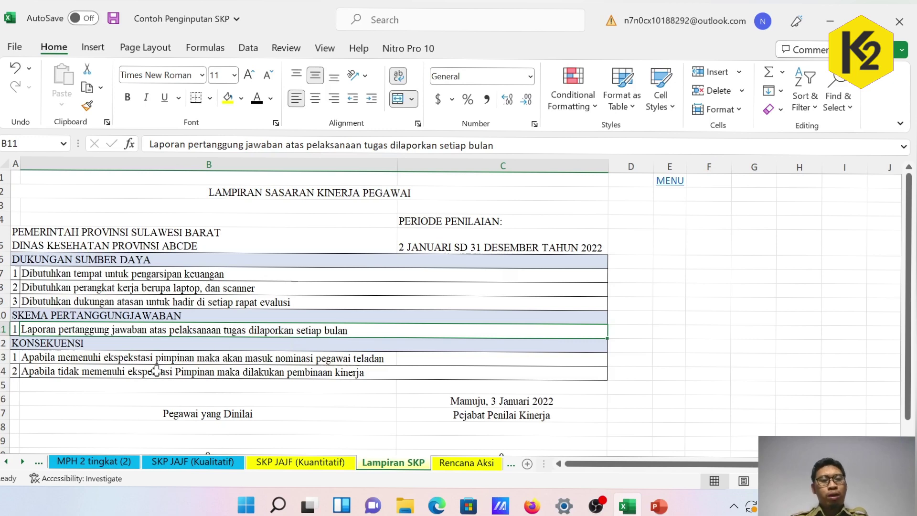
{"action": "left_click", "coordinate": [48, 348]}
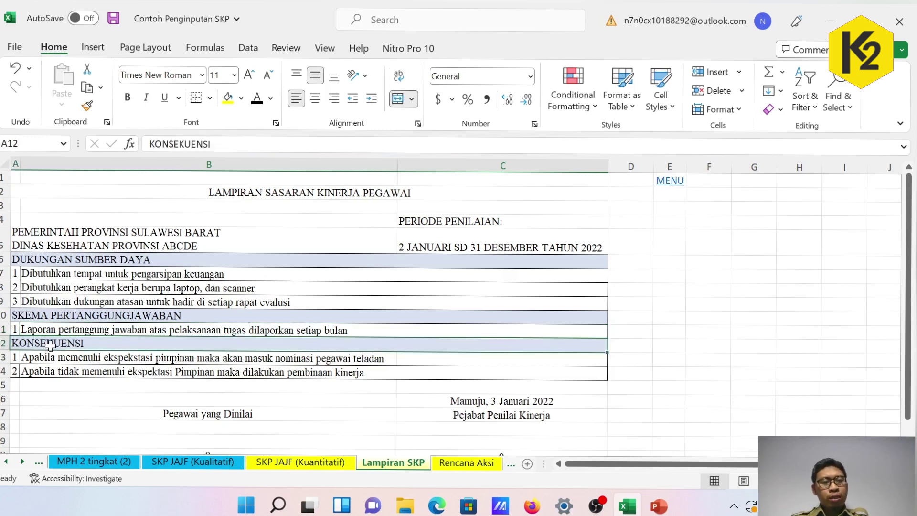
{"action": "left_click", "coordinate": [48, 360]}
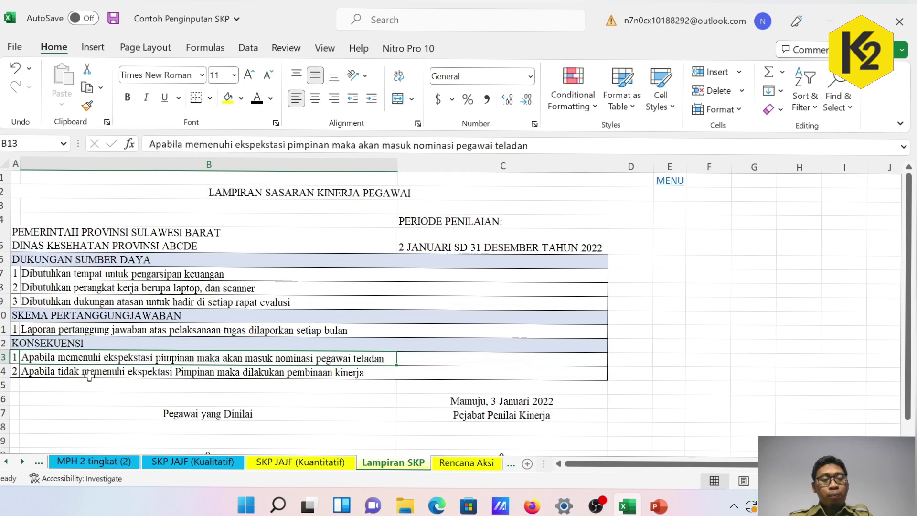
{"action": "left_click", "coordinate": [91, 373]}
{"action": "left_click", "coordinate": [100, 360]}
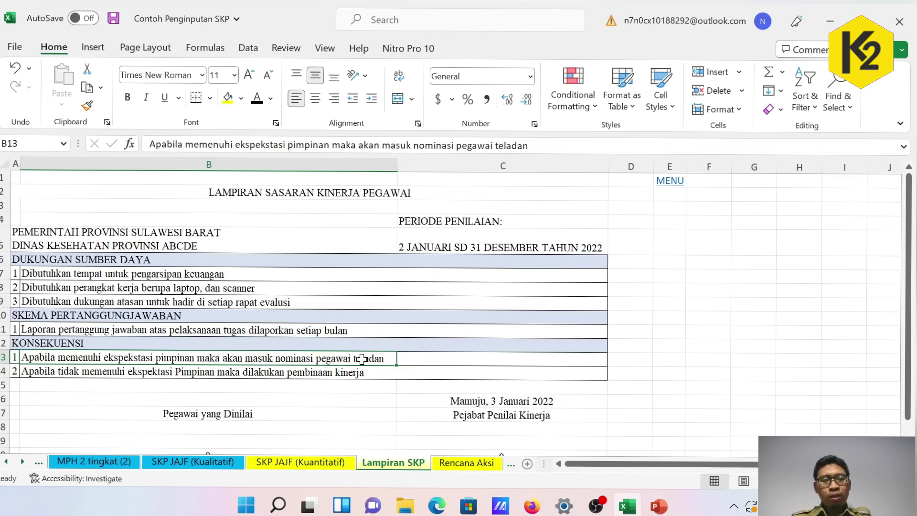
{"action": "left_click", "coordinate": [57, 375]}
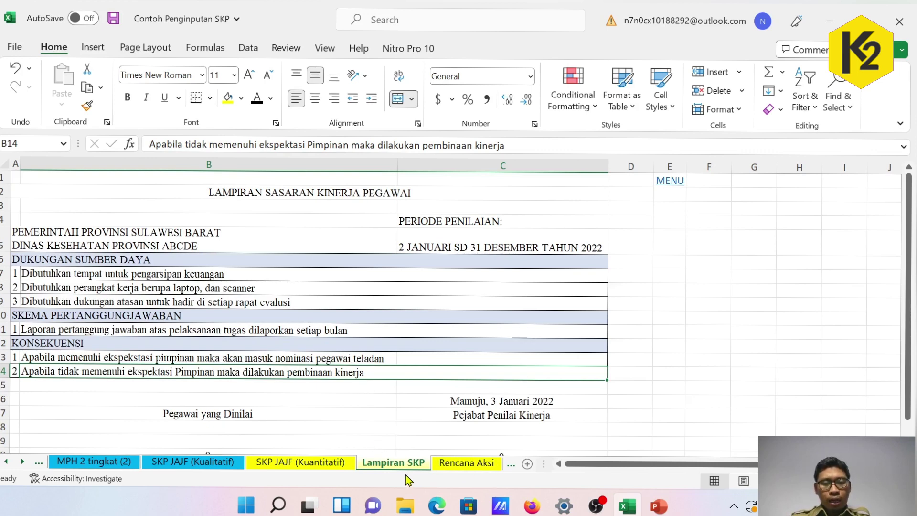
Open the Rencana Aksi sheet and examine work plan 1's source formula and its list of action steps
{"action": "left_click", "coordinate": [450, 467]}
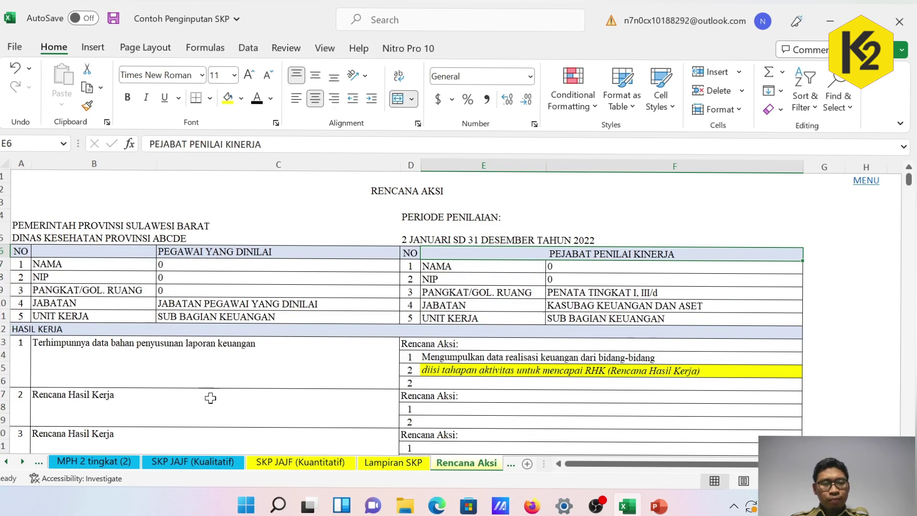
{"action": "scroll", "coordinate": [210, 398], "scroll_direction": "down", "scroll_amount": 1}
{"action": "left_click", "coordinate": [135, 321]}
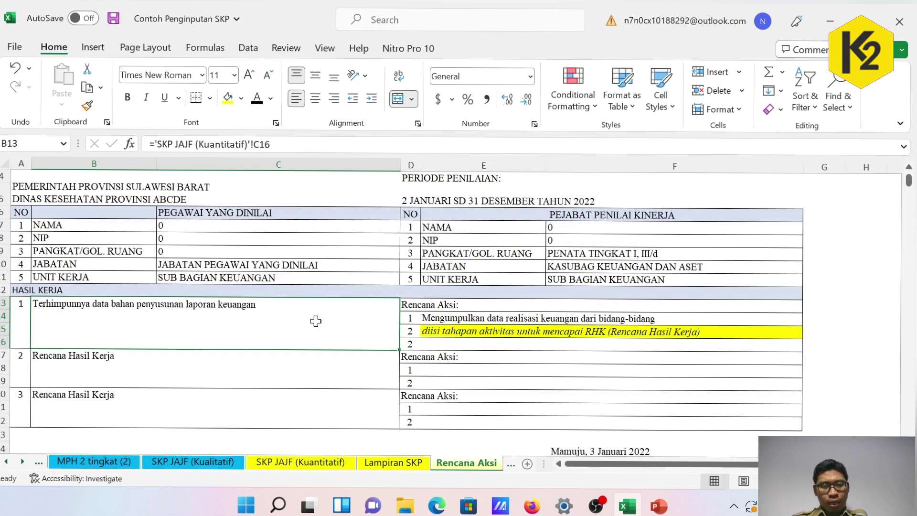
{"action": "left_click", "coordinate": [461, 331]}
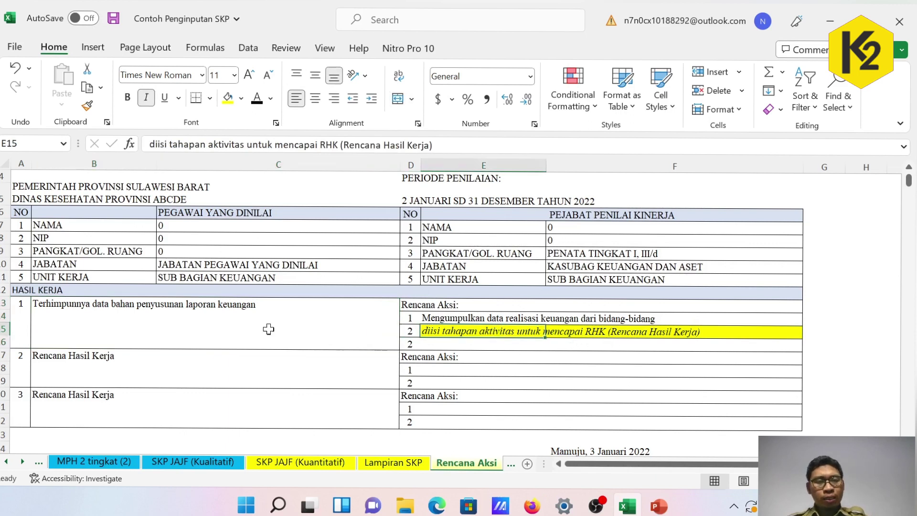
{"action": "left_click", "coordinate": [232, 327]}
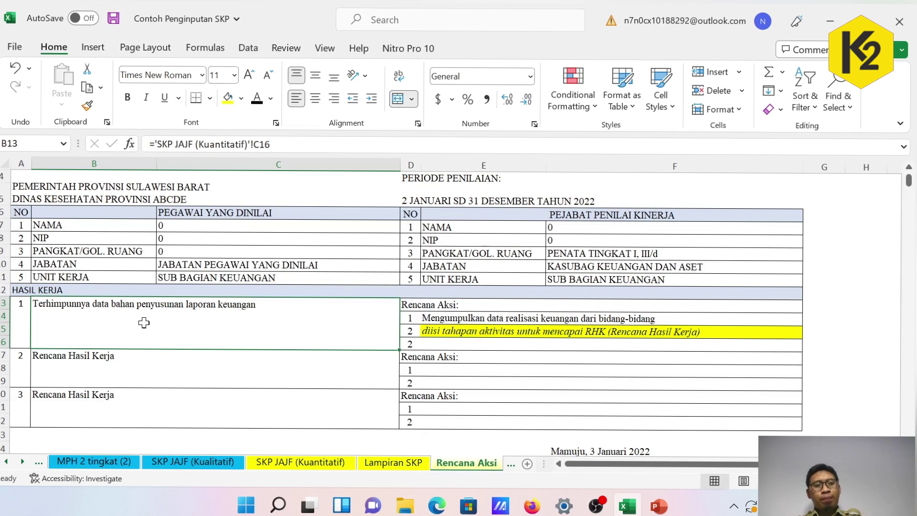
{"action": "left_click", "coordinate": [440, 318]}
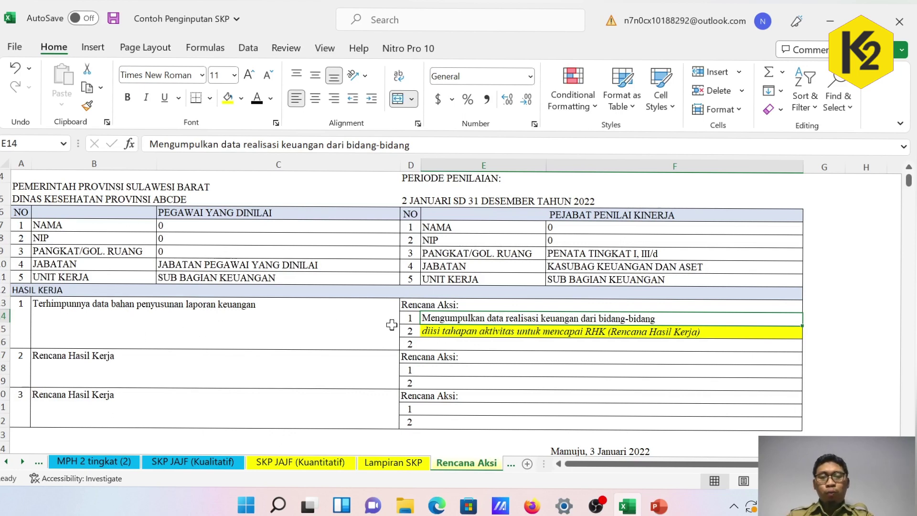
{"action": "left_click", "coordinate": [436, 344]}
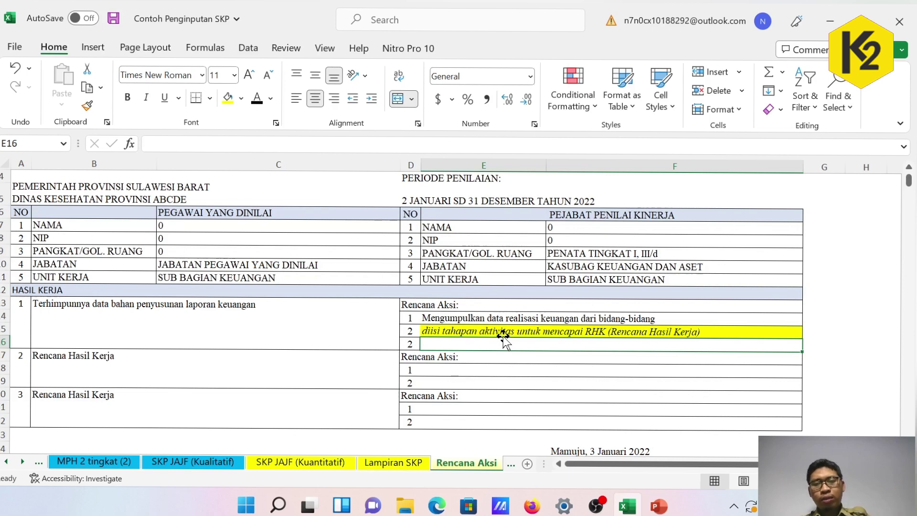
Review the three work plans on the Rencana Aksi sheet and open the Pendokumentasian Kinerja sheet
{"action": "left_click", "coordinate": [258, 330]}
{"action": "left_click_drag", "start_coordinate": [238, 332], "coordinate": [238, 403]}
{"action": "left_click", "coordinate": [21, 462]}
{"action": "left_click", "coordinate": [21, 462]}
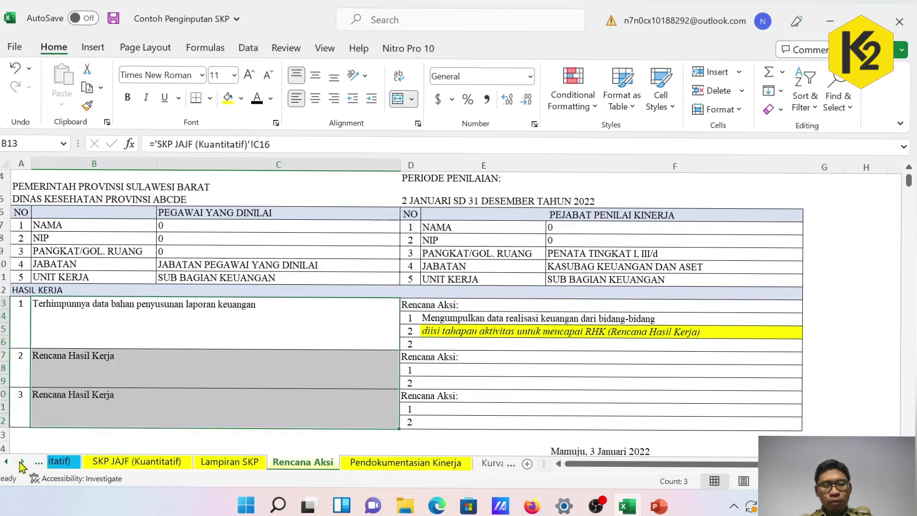
{"action": "left_click", "coordinate": [391, 463]}
{"action": "scroll", "coordinate": [377, 373], "scroll_direction": "down", "scroll_amount": 1}
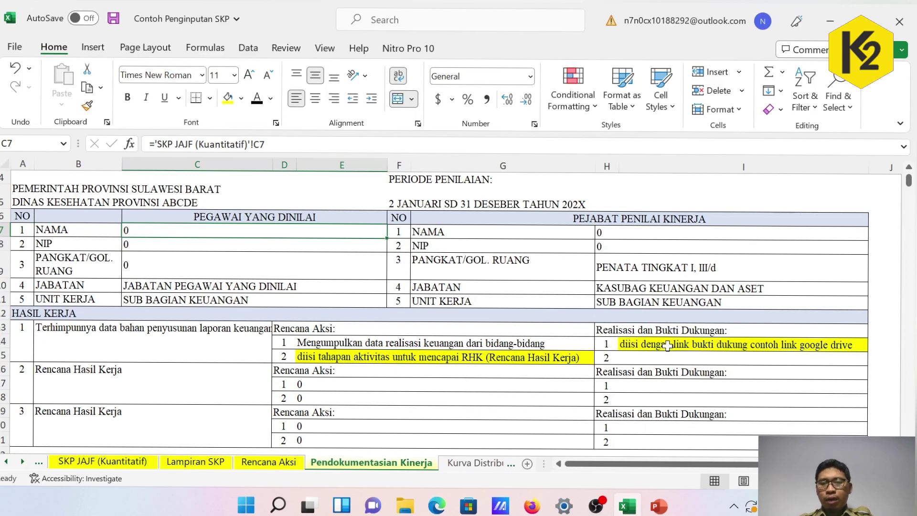
Compare work plan 1's Rencana Aksi block with its Realisasi dan Bukti Dukungan block on the Pendokumentasian Kinerja sheet
{"action": "left_click", "coordinate": [651, 331]}
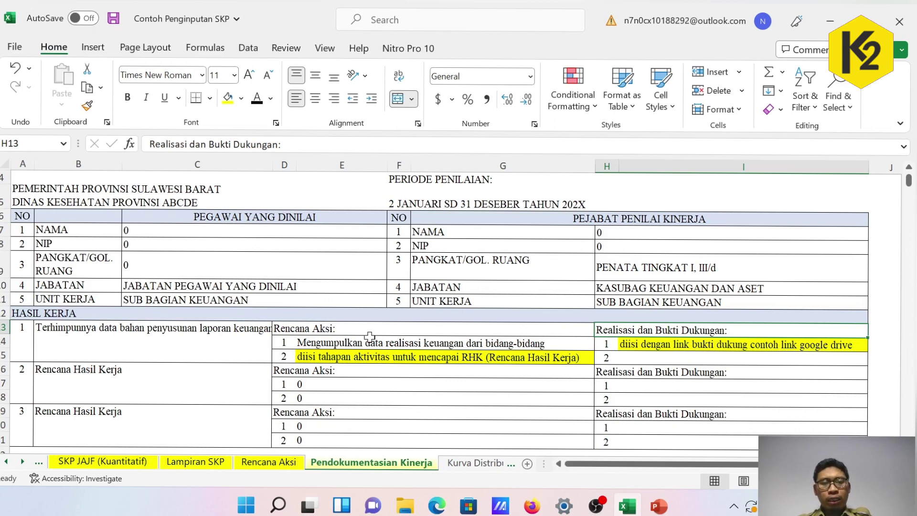
{"action": "left_click_drag", "start_coordinate": [371, 330], "coordinate": [370, 356]}
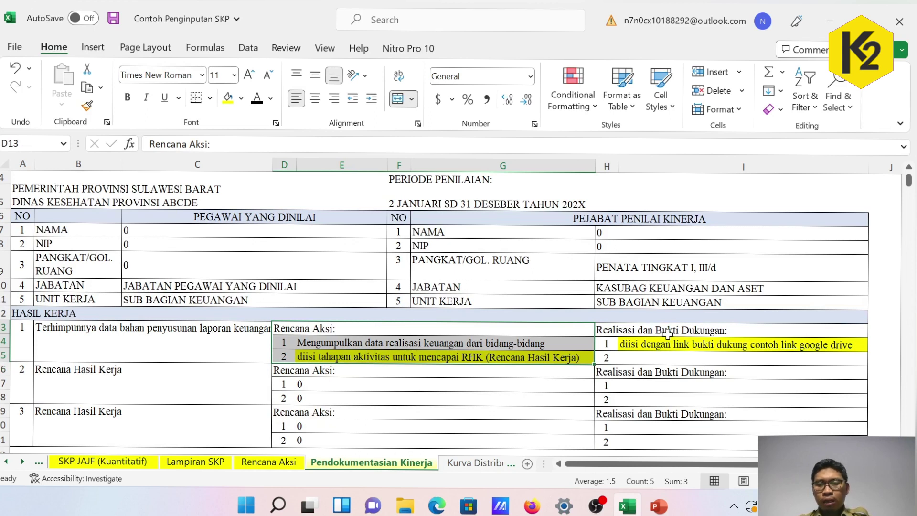
{"action": "mouse_move", "coordinate": [667, 333]}
{"action": "left_mouse_down"}
{"action": "mouse_move", "coordinate": [669, 345]}
{"action": "mouse_move", "coordinate": [668, 336]}
{"action": "left_mouse_up"}
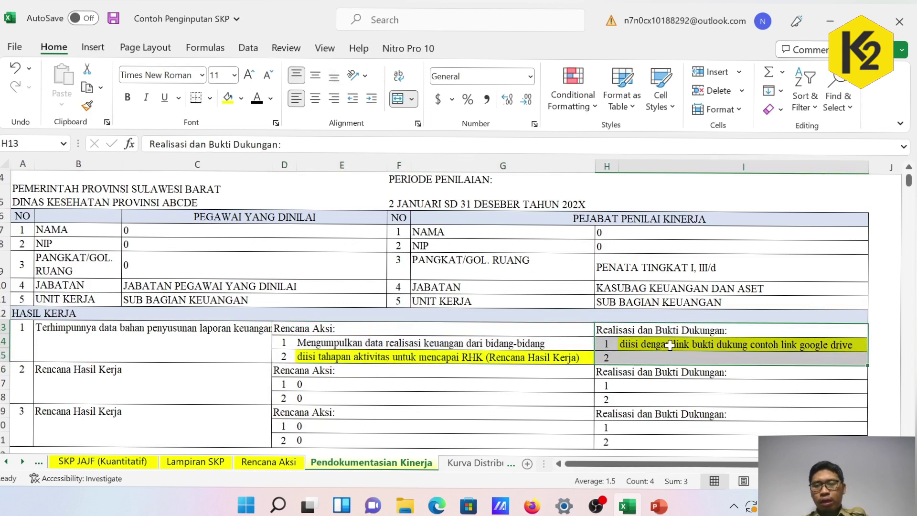
{"action": "left_click", "coordinate": [670, 345]}
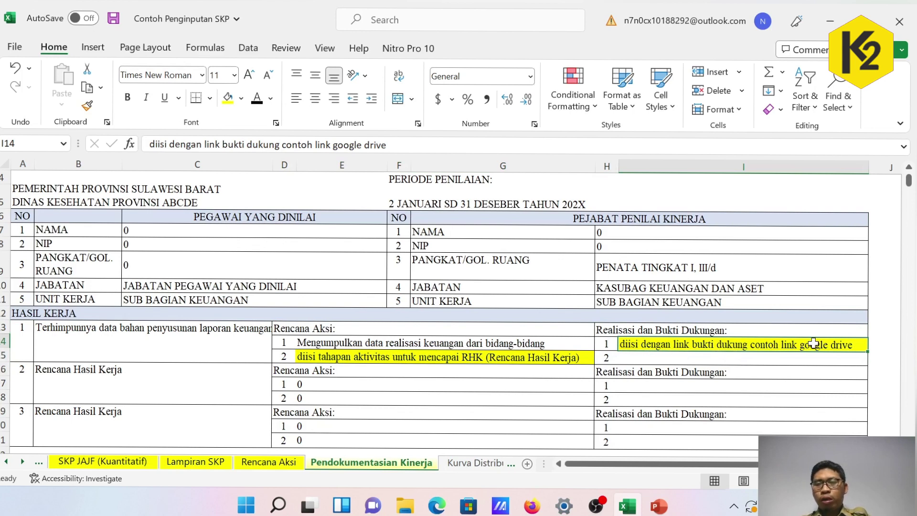
Examine the first action step's source formula and the matching Google Drive evidence link entry for work plan 1
{"action": "left_click", "coordinate": [404, 343]}
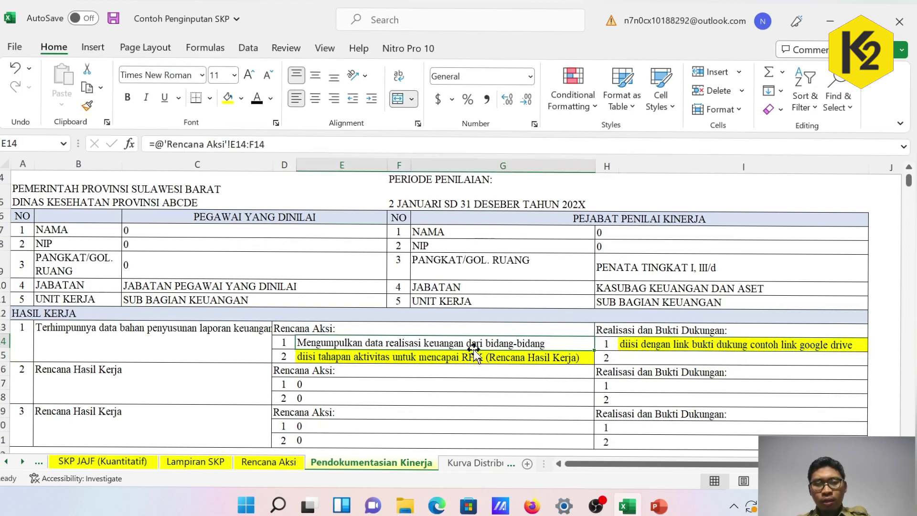
{"action": "left_click", "coordinate": [832, 345]}
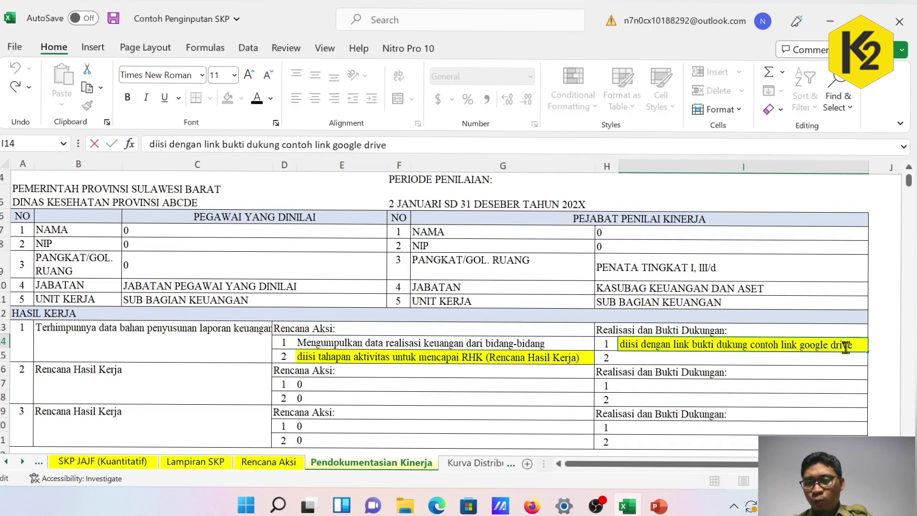
{"action": "left_click", "coordinate": [791, 361]}
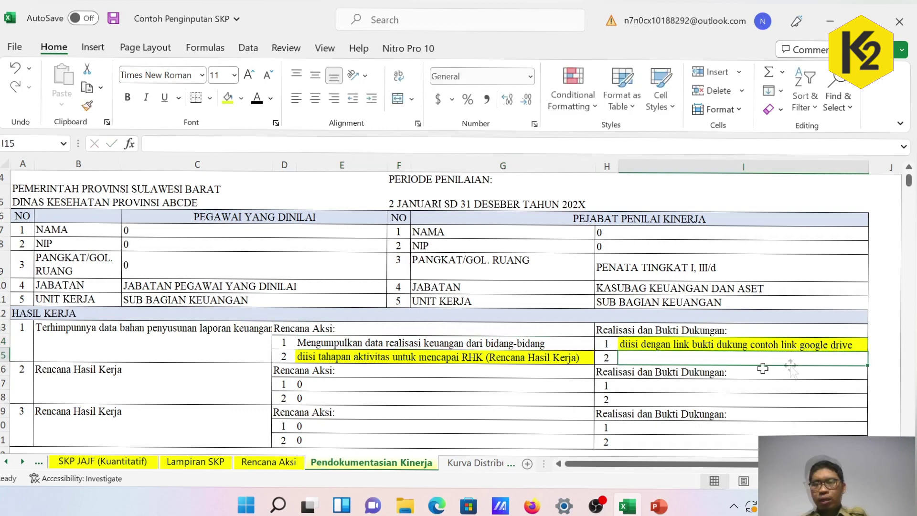
{"action": "left_click", "coordinate": [634, 344]}
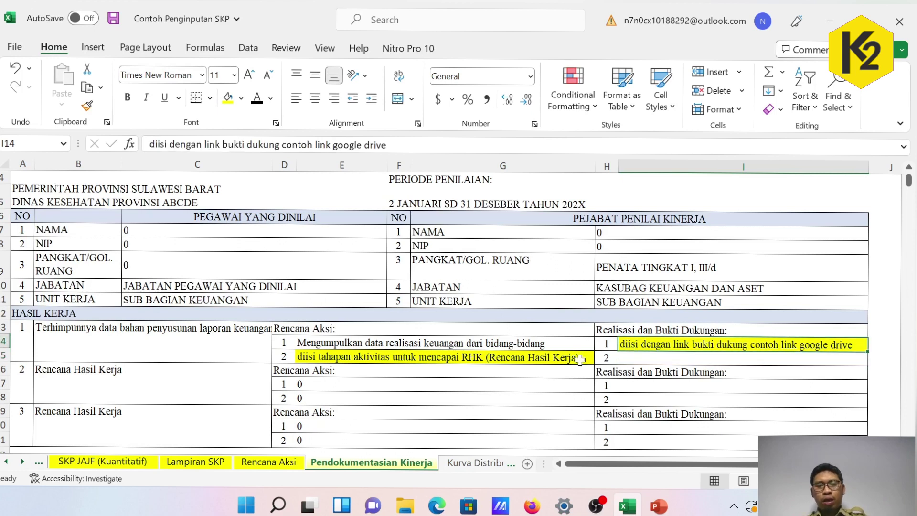
{"action": "left_click", "coordinate": [365, 344]}
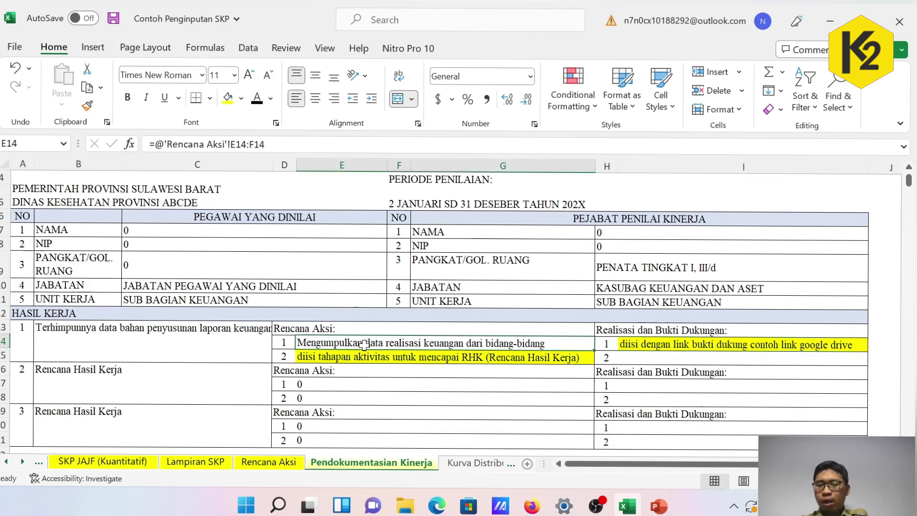
{"action": "left_click", "coordinate": [549, 372]}
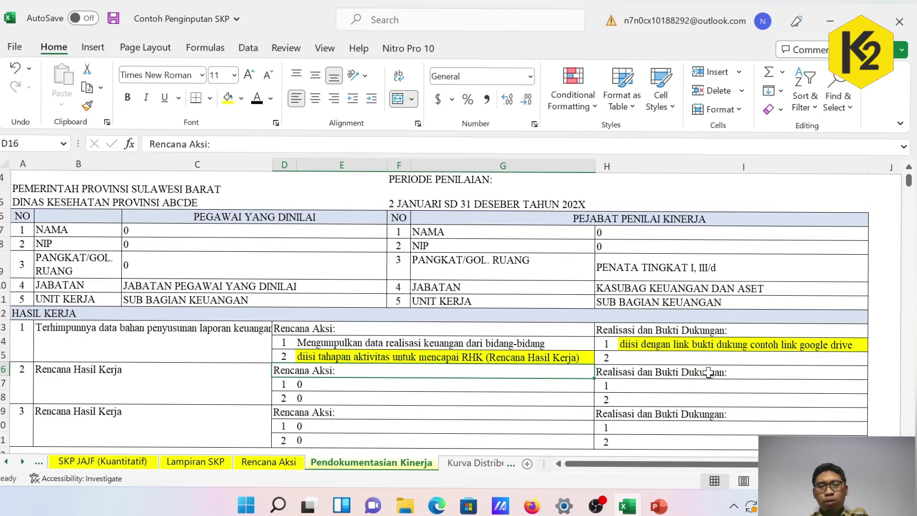
Open the Evaluasi Kinerja Kuanti JPT sheet and view it from the header down to the Hasil Kerja table
{"action": "left_click", "coordinate": [23, 461]}
{"action": "left_click", "coordinate": [22, 462]}
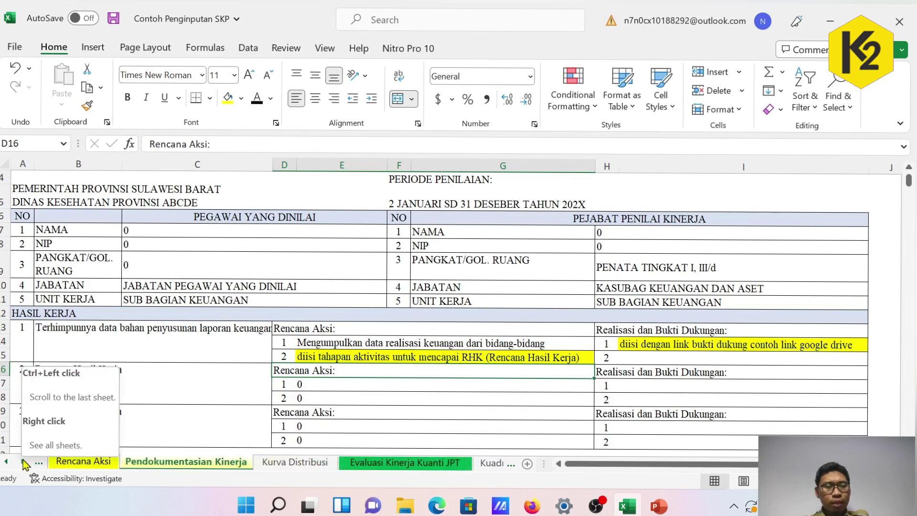
{"action": "left_click", "coordinate": [359, 464]}
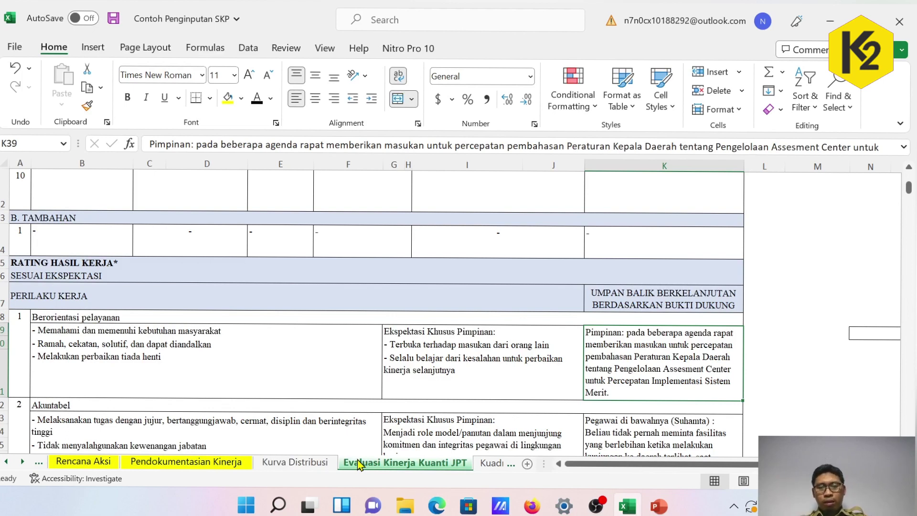
{"action": "scroll", "coordinate": [364, 337], "scroll_direction": "up", "scroll_amount": 5}
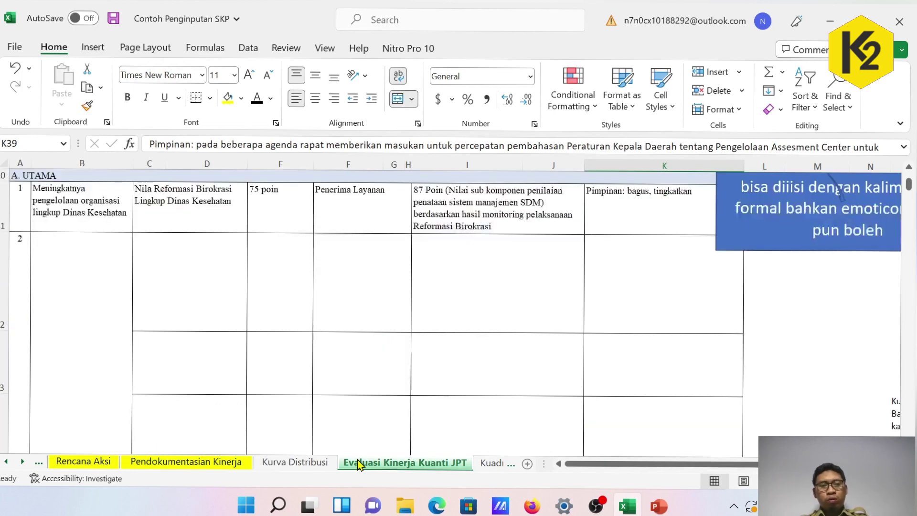
{"action": "scroll", "coordinate": [364, 337], "scroll_direction": "up", "scroll_amount": 3}
{"action": "scroll", "coordinate": [364, 337], "scroll_direction": "down", "scroll_amount": 2, "text": "ctrl"}
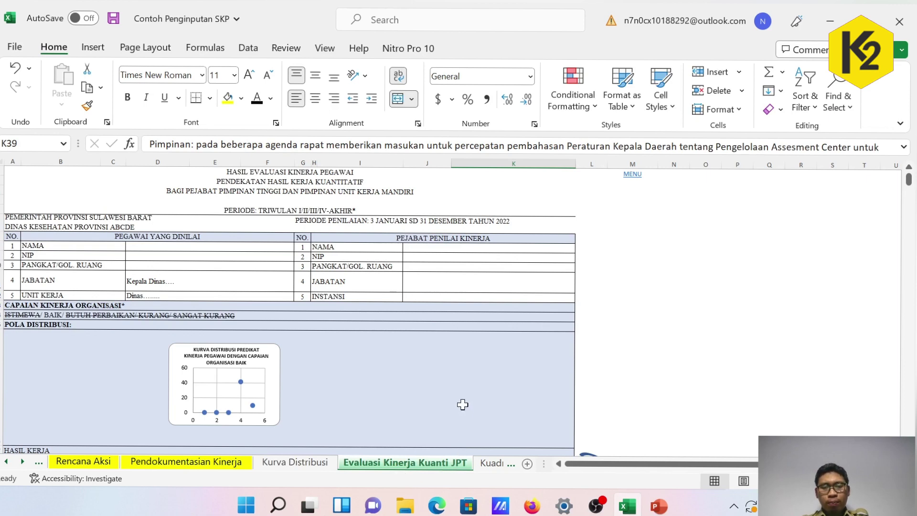
{"action": "scroll", "coordinate": [482, 394], "scroll_direction": "down", "scroll_amount": 3}
{"action": "scroll", "coordinate": [483, 394], "scroll_direction": "down", "scroll_amount": 1}
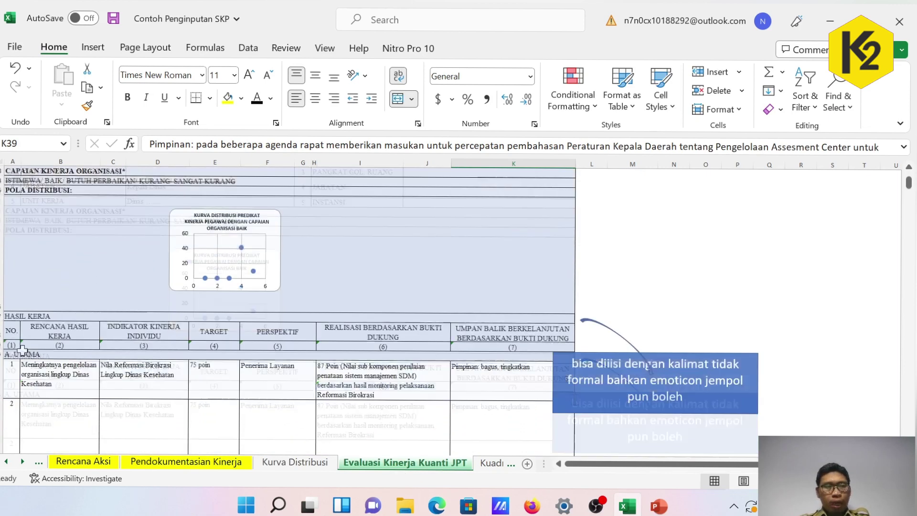
Read the Hasil Kerja column headings from Rencana Hasil Kerja to Realisasi Berdasarkan Bukti Dukung, plus row 1's realisation entry
{"action": "left_click", "coordinate": [40, 331]}
{"action": "left_click", "coordinate": [153, 334]}
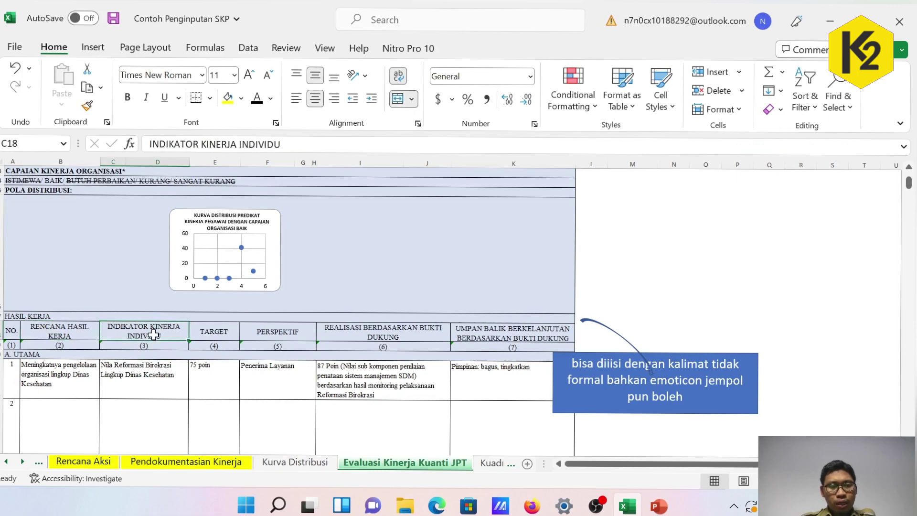
{"action": "left_click", "coordinate": [221, 337]}
{"action": "left_click", "coordinate": [270, 334]}
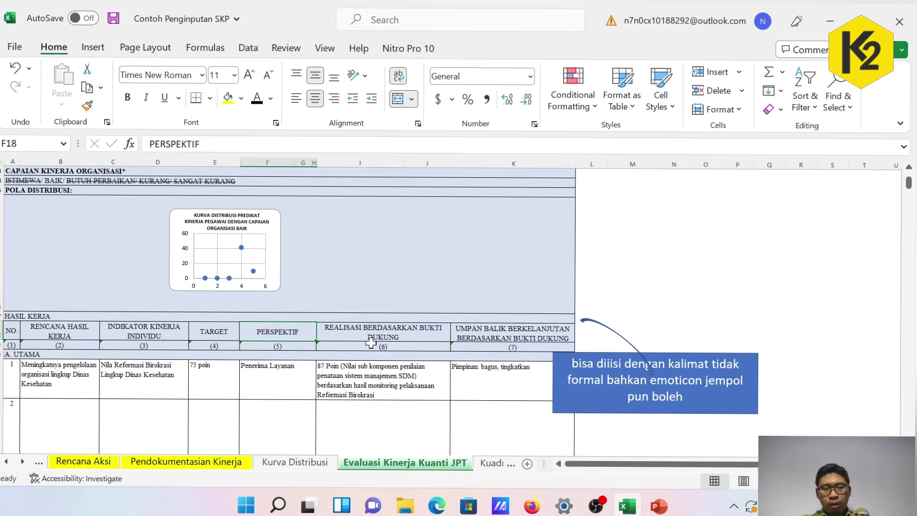
{"action": "left_click", "coordinate": [371, 164]}
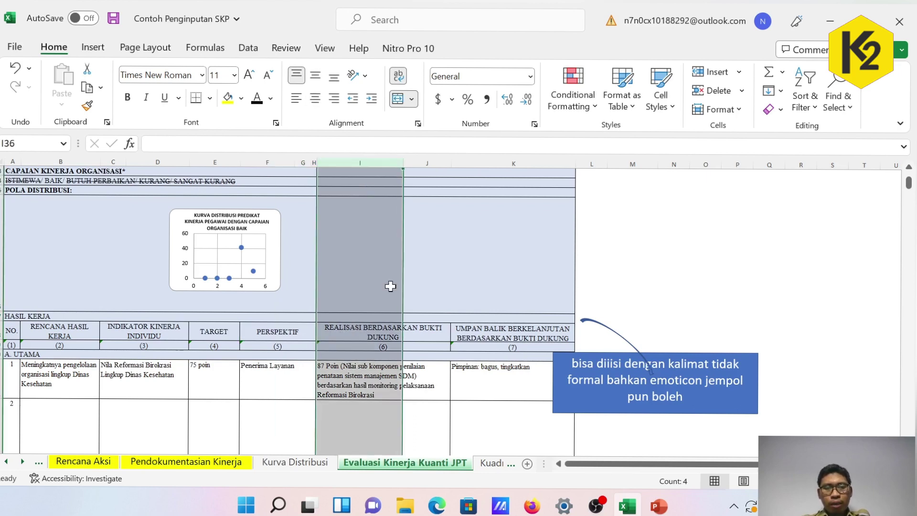
{"action": "left_click", "coordinate": [385, 378]}
{"action": "left_click", "coordinate": [377, 334]}
{"action": "left_click_drag", "start_coordinate": [377, 334], "coordinate": [239, 382]}
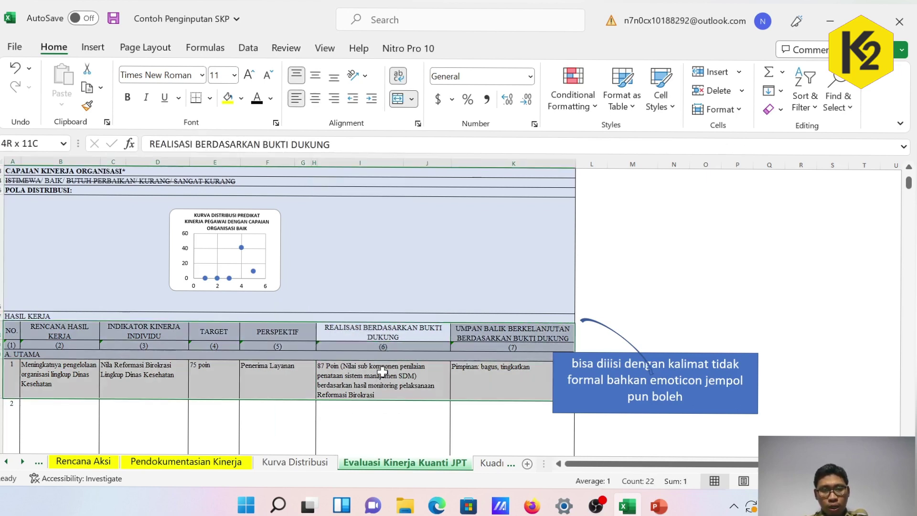
{"action": "left_click", "coordinate": [363, 380]}
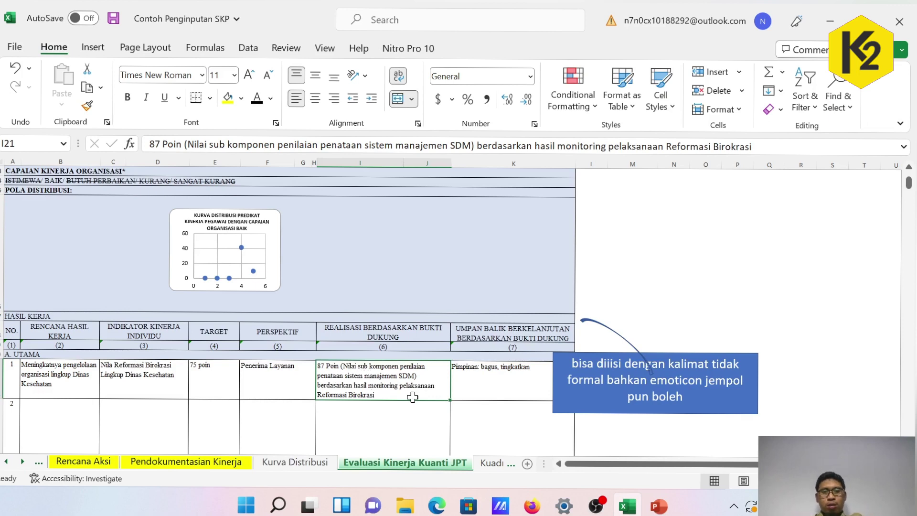
Read the Umpan Balik Berkelanjutan heading, the blue note about informal feedback, and row 1's feedback from the leader
{"action": "left_click", "coordinate": [488, 333]}
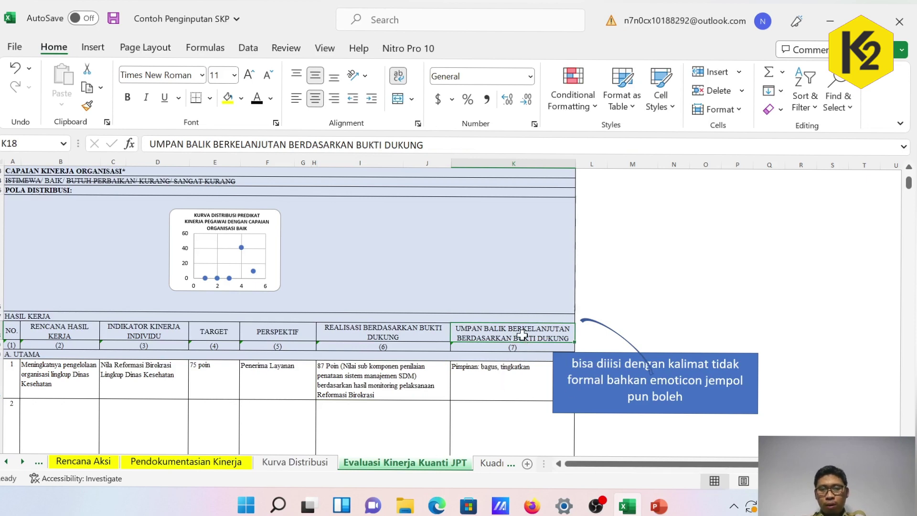
{"action": "left_click_drag", "start_coordinate": [570, 365], "coordinate": [689, 391]}
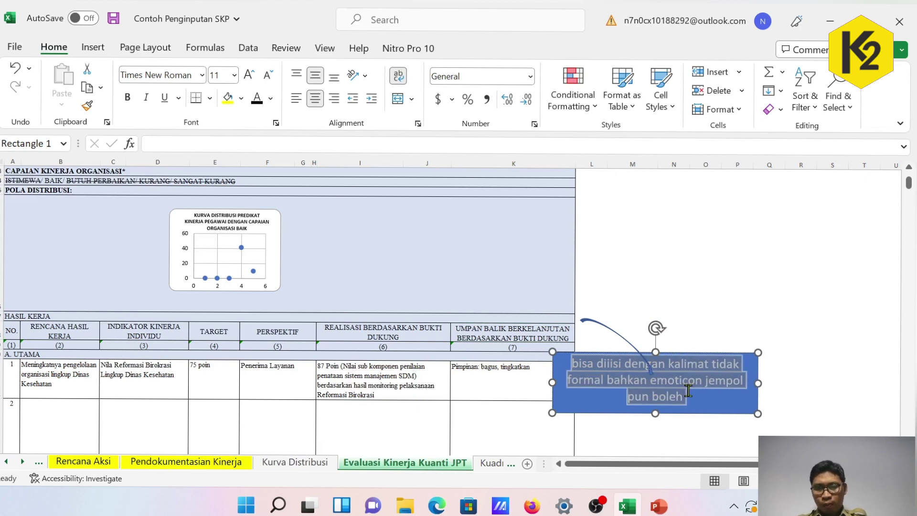
{"action": "left_click", "coordinate": [495, 371]}
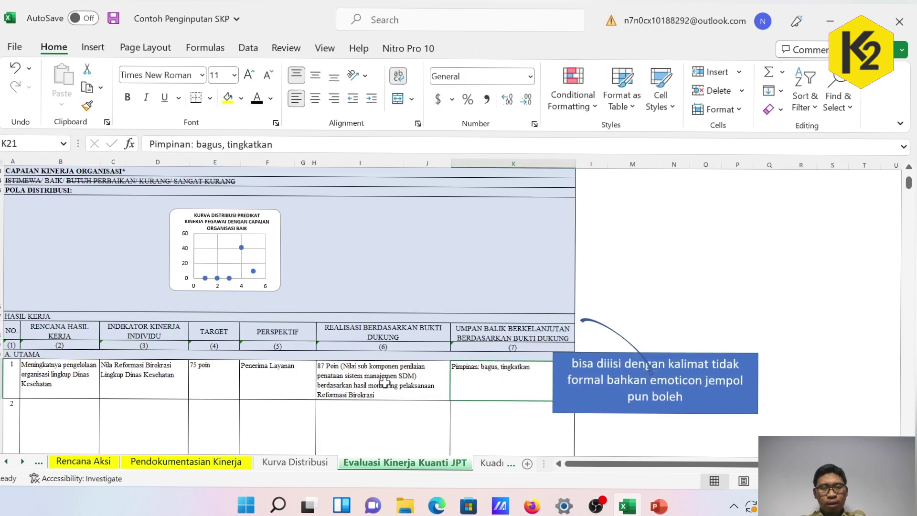
Compare row 1's work plan, indicator, target and perspective with its Realisasi Berdasarkan Bukti Dukung entry
{"action": "left_click_drag", "start_coordinate": [386, 382], "coordinate": [260, 385]}
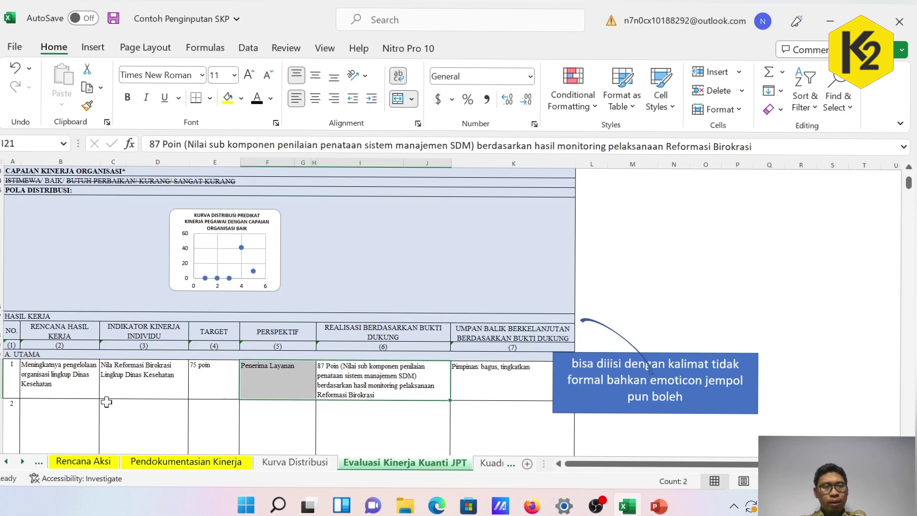
{"action": "left_click", "coordinate": [56, 382]}
{"action": "left_click_drag", "start_coordinate": [70, 381], "coordinate": [258, 383]}
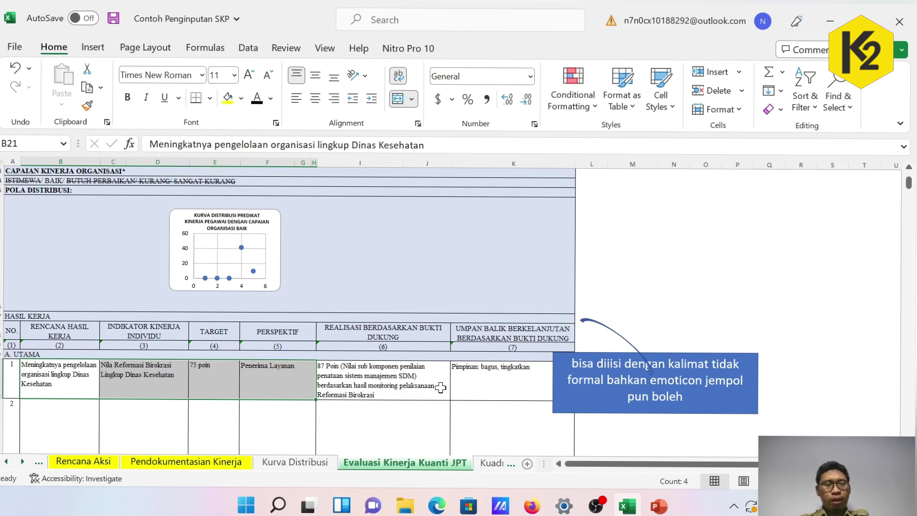
{"action": "left_click", "coordinate": [353, 380]}
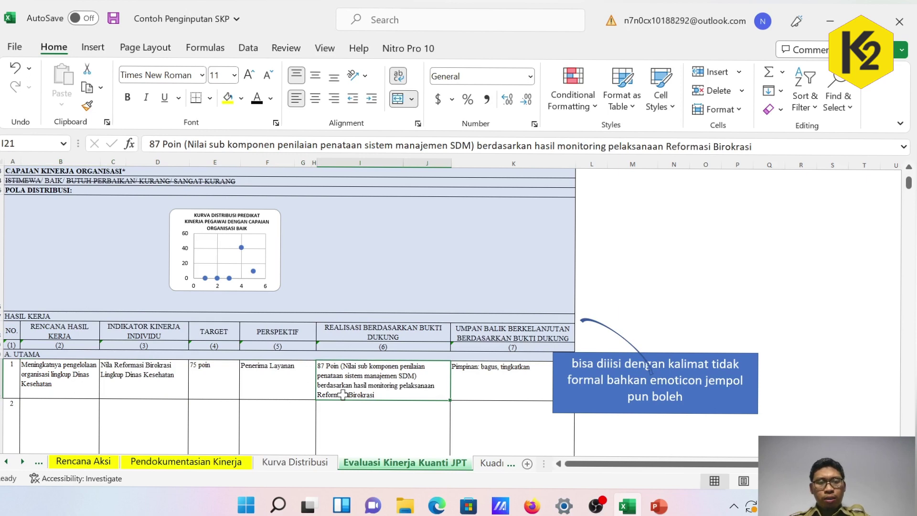
{"action": "left_click_drag", "start_coordinate": [376, 343], "coordinate": [366, 426]}
{"action": "left_click", "coordinate": [366, 381]}
{"action": "scroll", "coordinate": [381, 381], "scroll_direction": "down", "scroll_amount": 3}
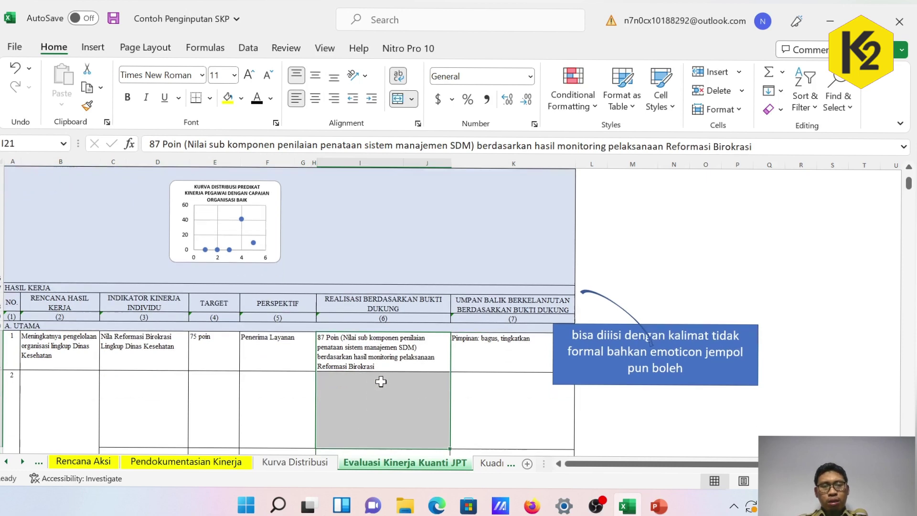
{"action": "scroll", "coordinate": [371, 310], "scroll_direction": "up", "scroll_amount": 2}
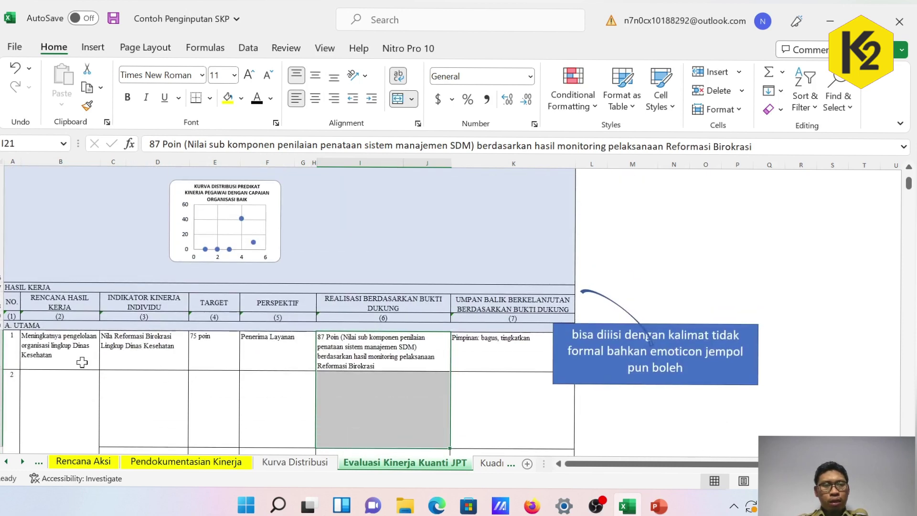
{"action": "left_click_drag", "start_coordinate": [56, 354], "coordinate": [265, 349]}
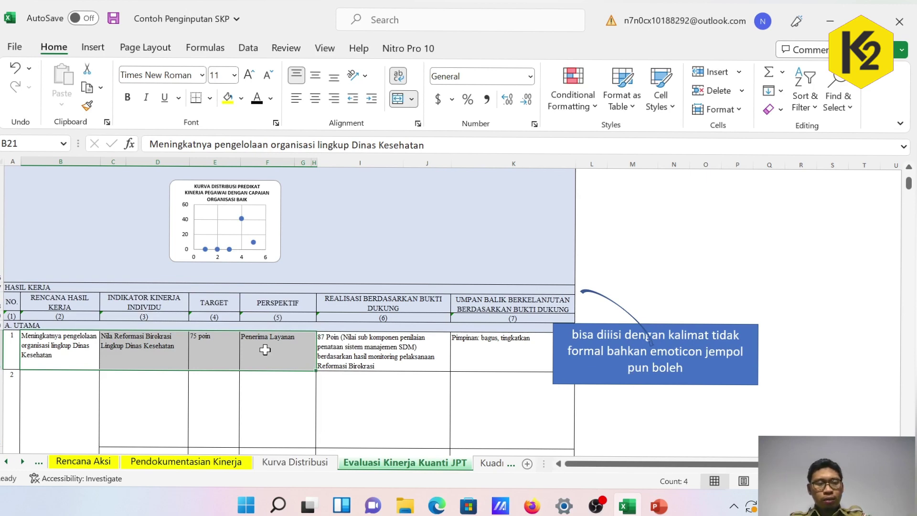
{"action": "left_click", "coordinate": [353, 359]}
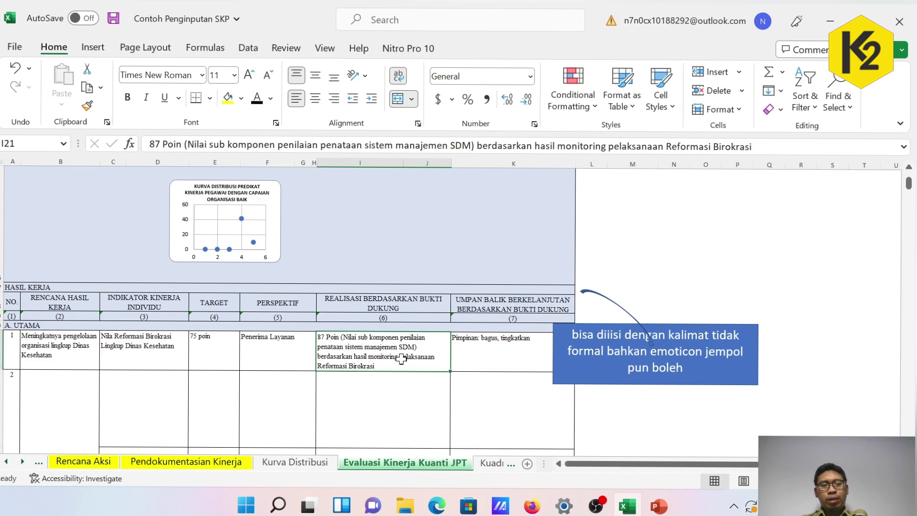
Look over the evaluation sheet down to the Rating Hasil Kerja section and return to the Pola Distribusi chart
{"action": "scroll", "coordinate": [382, 402], "scroll_direction": "down", "scroll_amount": 5}
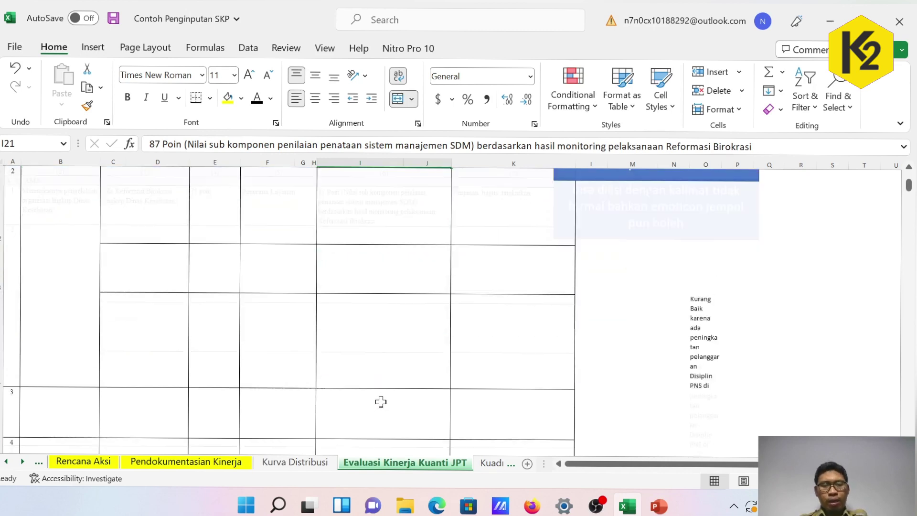
{"action": "scroll", "coordinate": [381, 402], "scroll_direction": "up", "scroll_amount": 5}
{"action": "scroll", "coordinate": [160, 360], "scroll_direction": "down", "scroll_amount": 6}
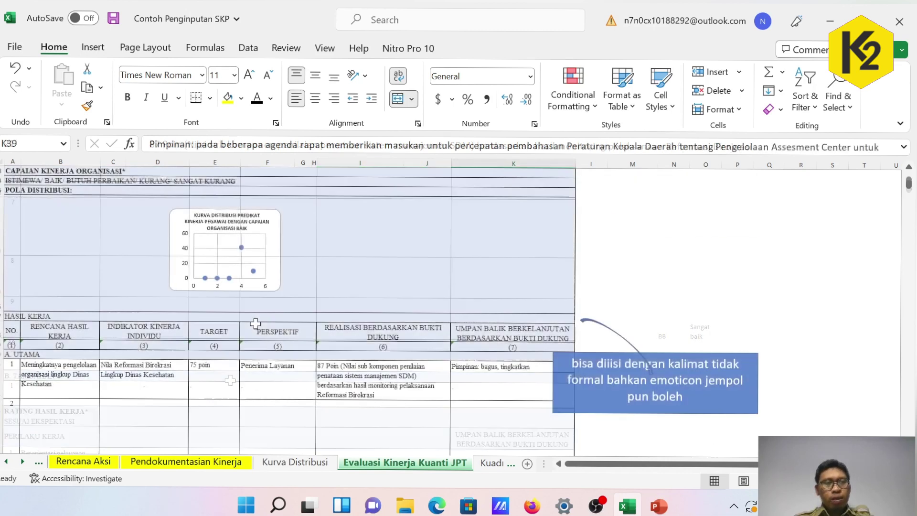
{"action": "scroll", "coordinate": [64, 275], "scroll_direction": "up", "scroll_amount": 3}
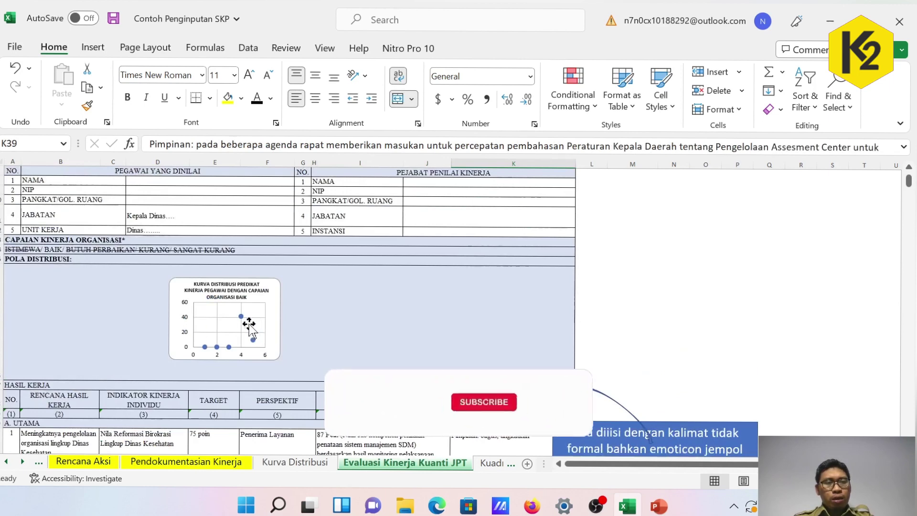
Read the Capaian Kinerja Organisasi heading and its rating options, and open the Kurva Distribusi reference sheet
{"action": "left_click", "coordinate": [17, 239]}
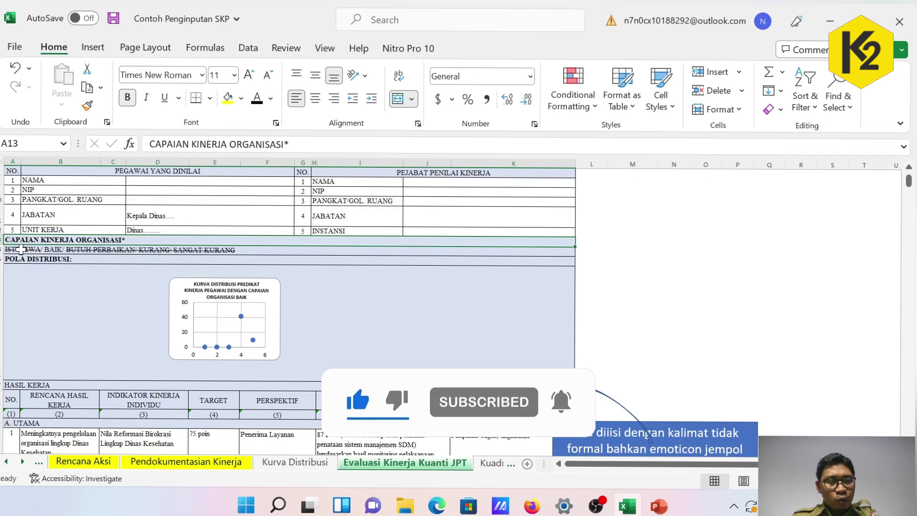
{"action": "left_click", "coordinate": [31, 249]}
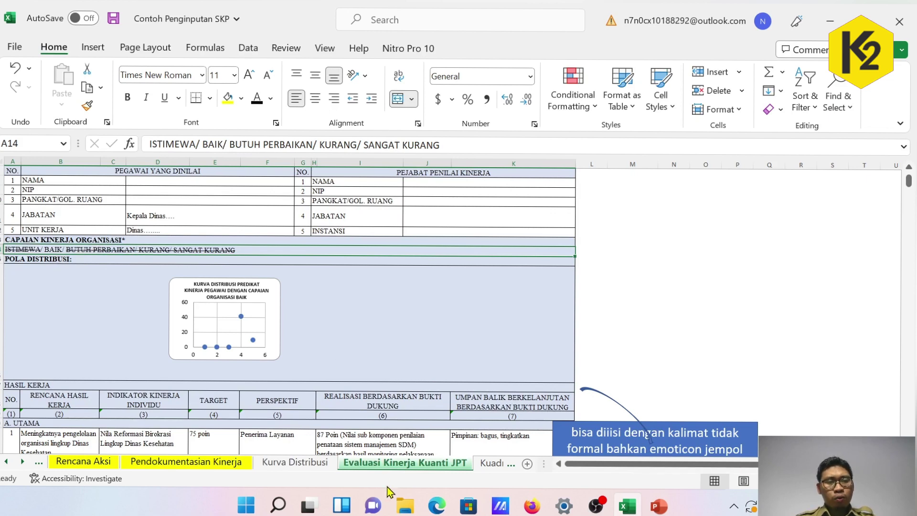
{"action": "left_click", "coordinate": [297, 468]}
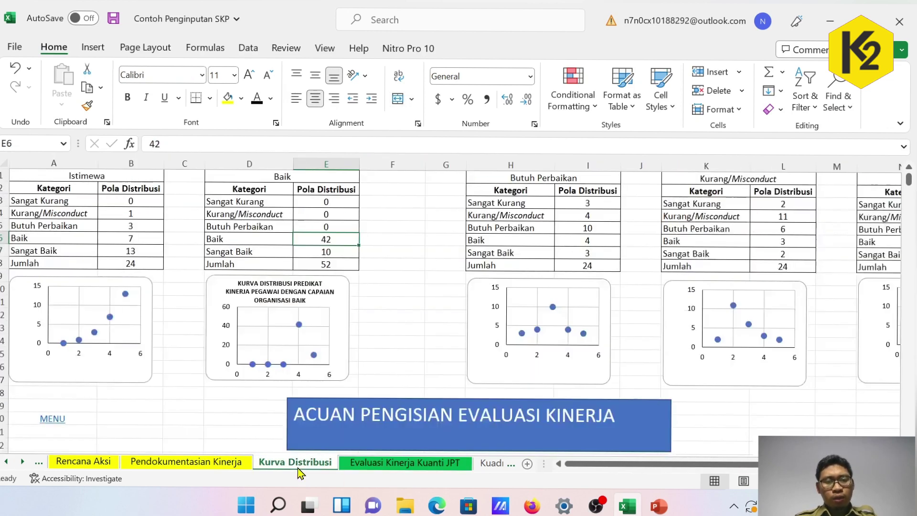
Compare the headings of the Istimewa, Baik, Butuh Perbaikan and Kurang/Misconduct distribution tables
{"action": "left_click", "coordinate": [171, 262]}
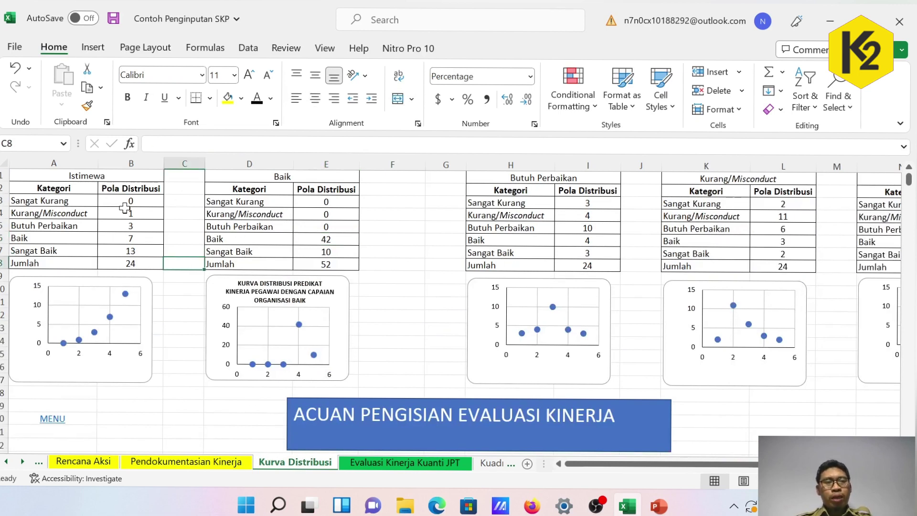
{"action": "left_click", "coordinate": [108, 178]}
{"action": "left_click", "coordinate": [249, 176]}
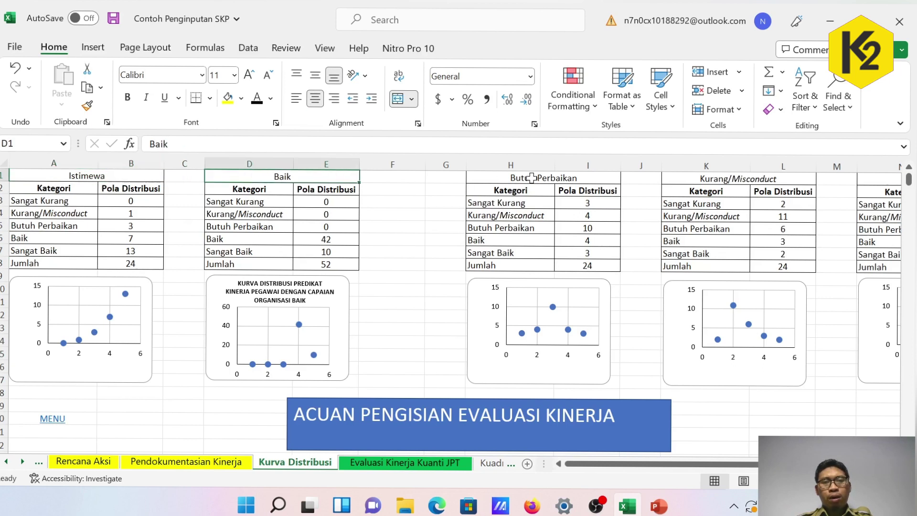
{"action": "left_click", "coordinate": [566, 178]}
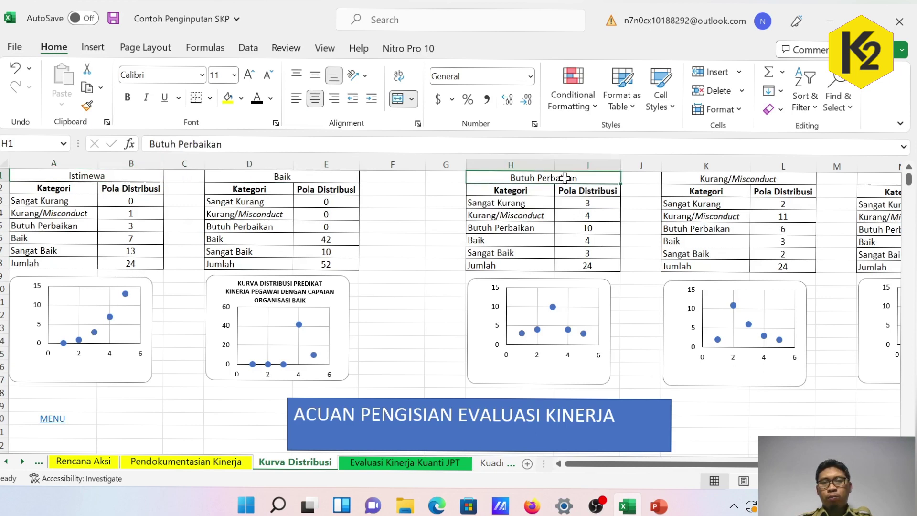
{"action": "left_click", "coordinate": [731, 180]}
{"action": "mouse_move", "coordinate": [712, 464]}
{"action": "left_mouse_down"}
{"action": "mouse_move", "coordinate": [736, 464]}
{"action": "mouse_move", "coordinate": [712, 470]}
{"action": "left_mouse_up"}
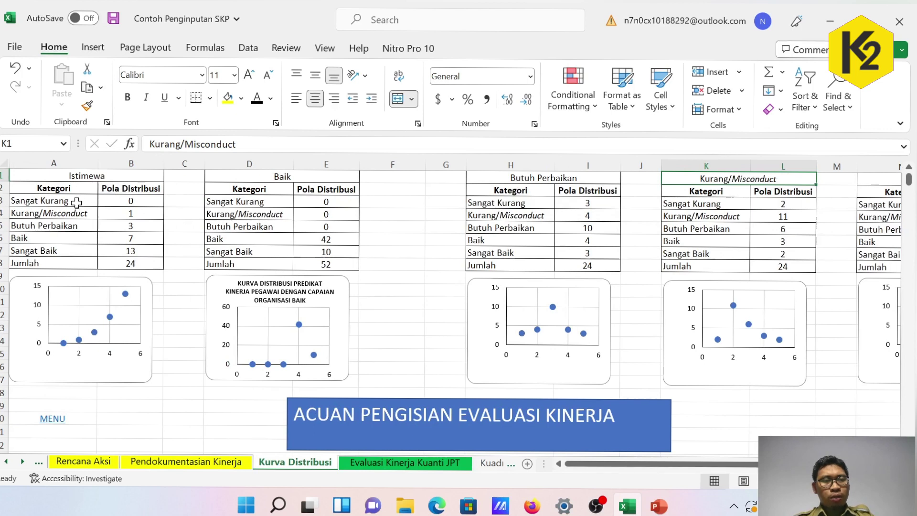
Examine the categories and Pola Distribusi values in the Istimewa, Baik, Butuh Perbaikan and Kurang/Misconduct tables
{"action": "left_click", "coordinate": [71, 252]}
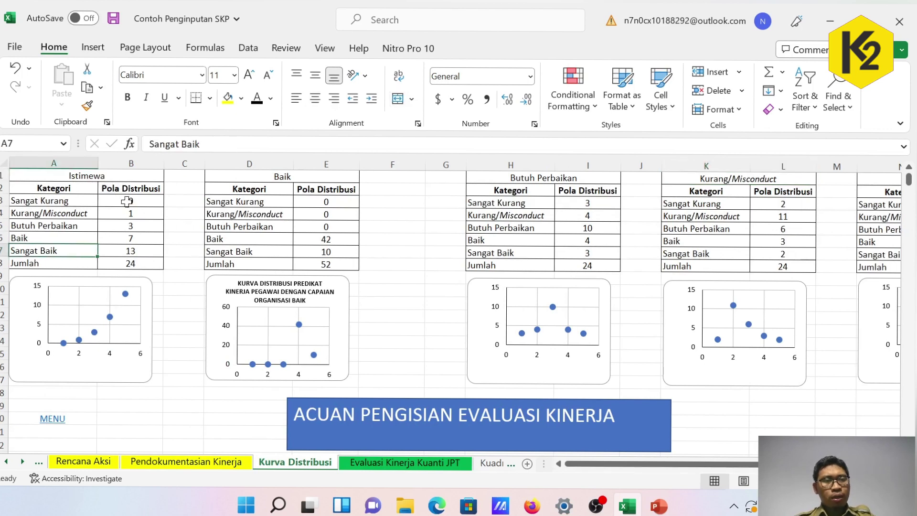
{"action": "left_click_drag", "start_coordinate": [126, 201], "coordinate": [123, 249]}
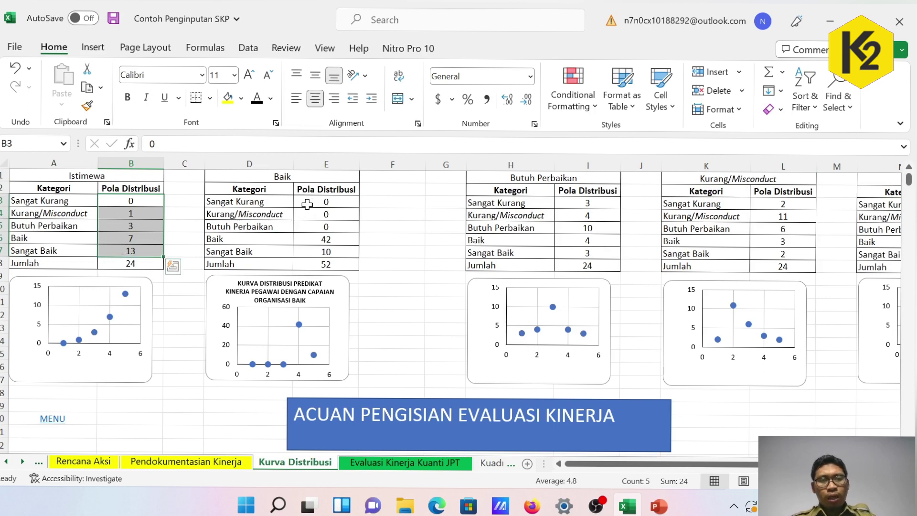
{"action": "left_click_drag", "start_coordinate": [278, 238], "coordinate": [308, 253]}
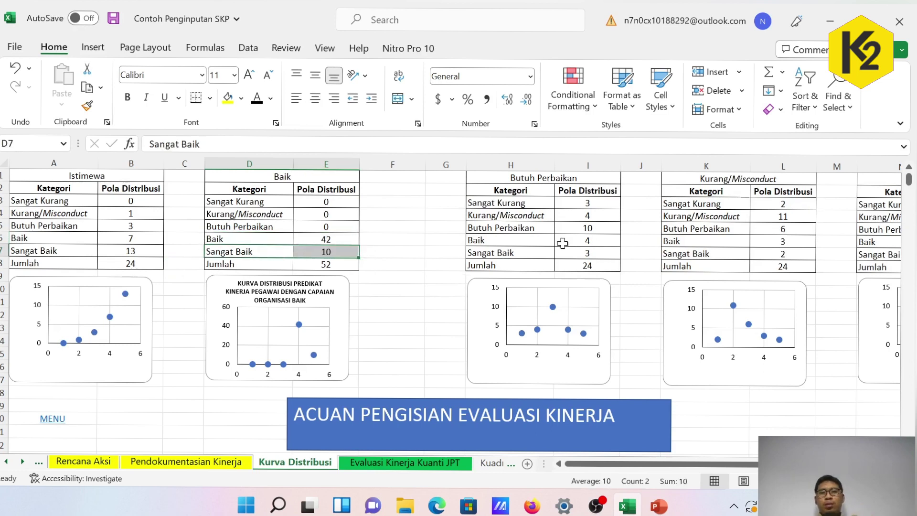
{"action": "left_click_drag", "start_coordinate": [497, 202], "coordinate": [526, 231]}
{"action": "left_click_drag", "start_coordinate": [678, 204], "coordinate": [784, 266]}
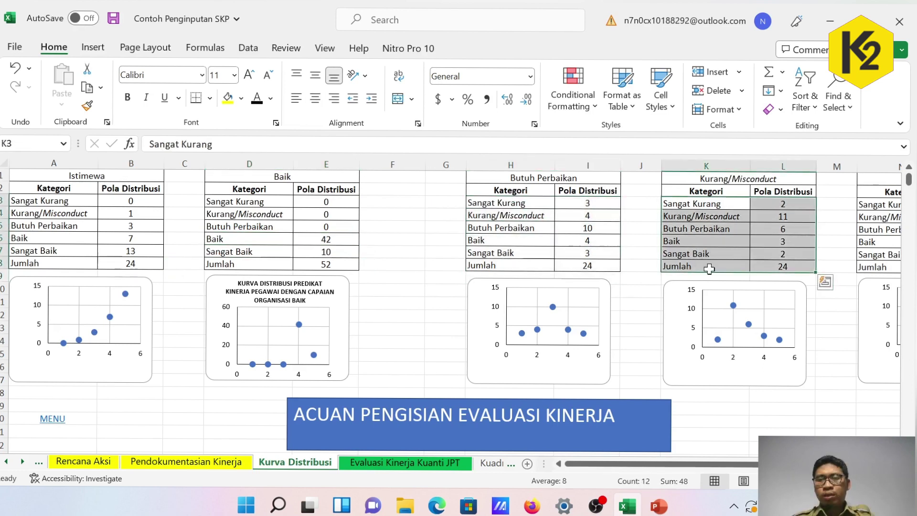
Examine the distribution curve charts beneath the Istimewa, Baik and Butuh Perbaikan tables
{"action": "left_click", "coordinate": [399, 330]}
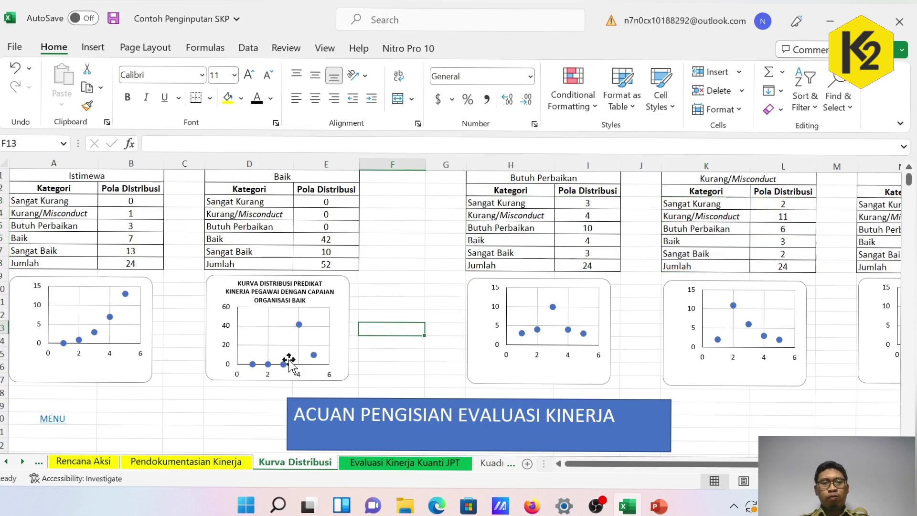
{"action": "left_click", "coordinate": [215, 344]}
{"action": "left_click", "coordinate": [144, 373]}
{"action": "left_click", "coordinate": [346, 356]}
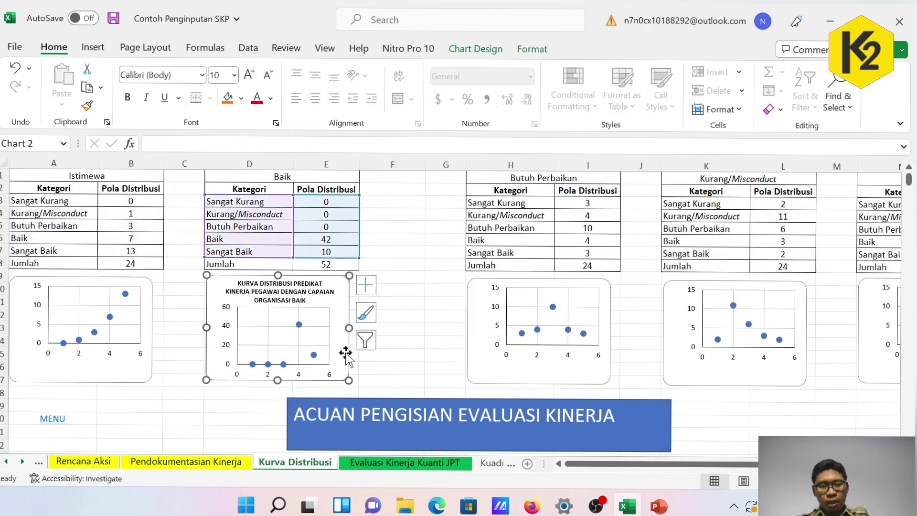
{"action": "left_click", "coordinate": [471, 353]}
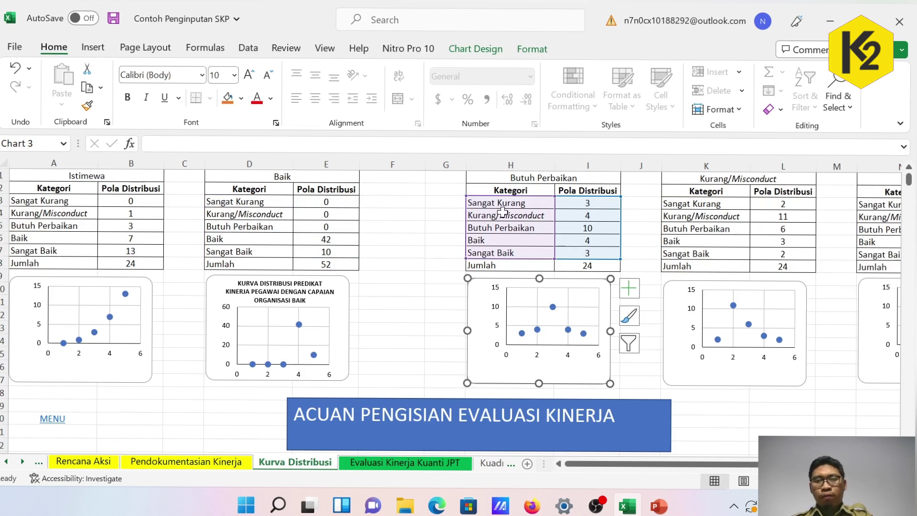
{"action": "left_click", "coordinate": [409, 289]}
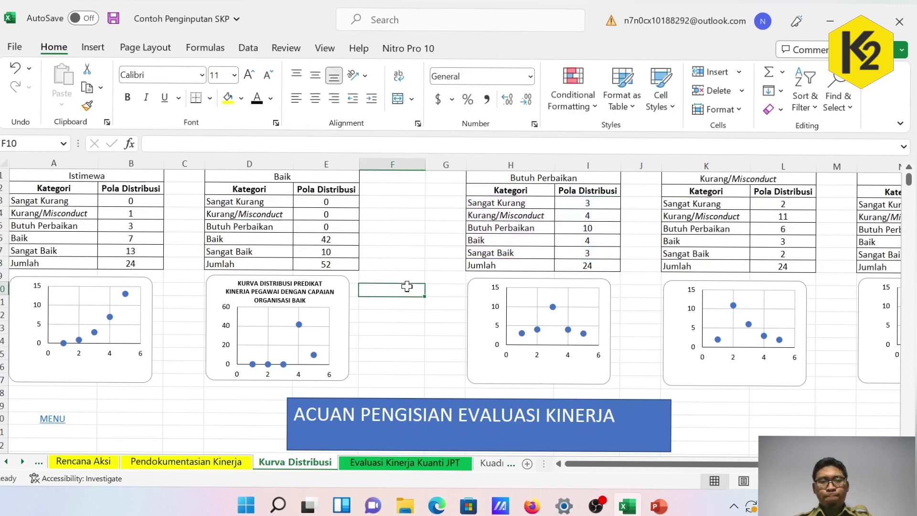
Revisit the Evaluasi Kinerja Kuanti JPT sheet's distribution curve and open the Evaluasi Kinerja Kuanti JAJF sheet
{"action": "left_click", "coordinate": [411, 466]}
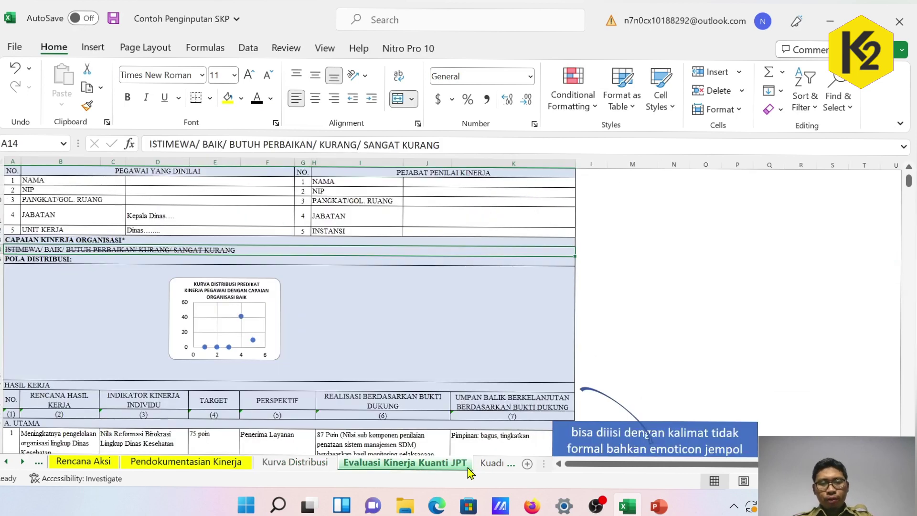
{"action": "scroll", "coordinate": [474, 471], "scroll_direction": "down", "scroll_amount": 3}
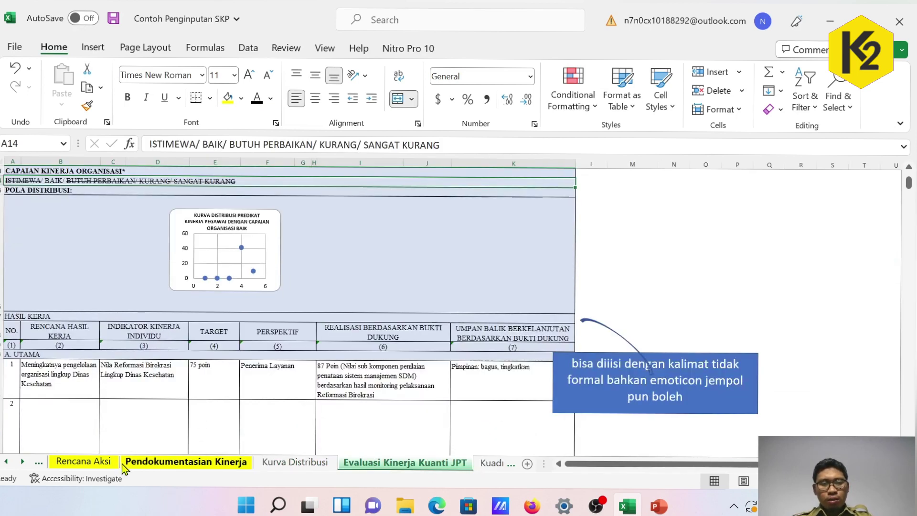
{"action": "left_click", "coordinate": [22, 462]}
{"action": "left_click", "coordinate": [471, 464]}
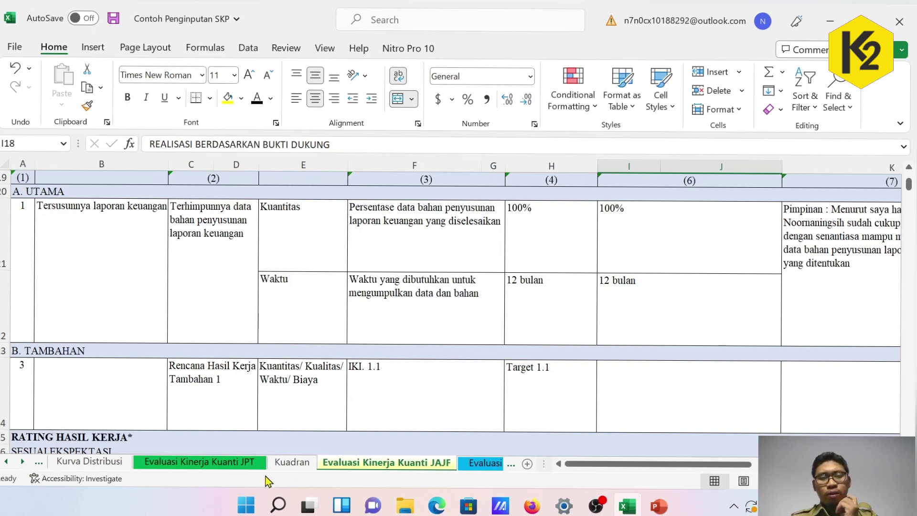
Look over the JAJF evaluation sheet from the title and employee data through Pola Distribusi to the Hasil Kerja table
{"action": "scroll", "coordinate": [391, 412], "scroll_direction": "up", "scroll_amount": 2}
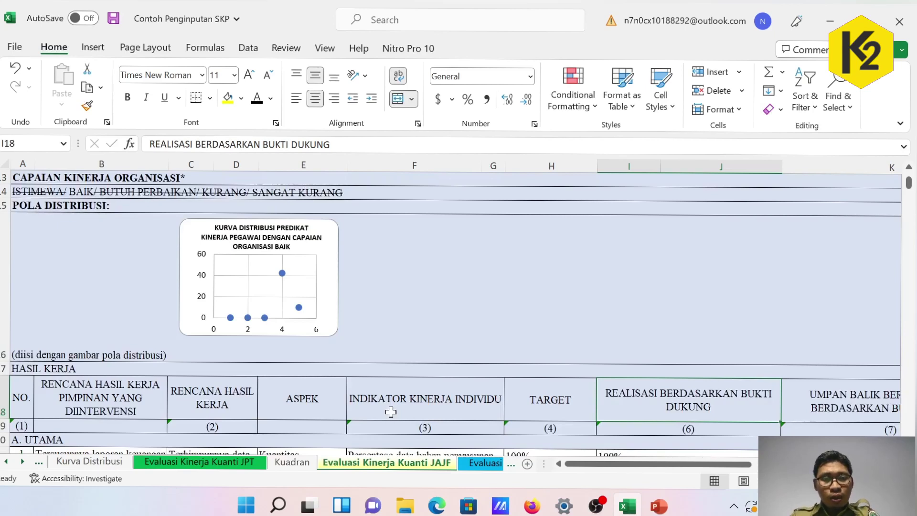
{"action": "scroll", "coordinate": [391, 411], "scroll_direction": "up", "scroll_amount": 4}
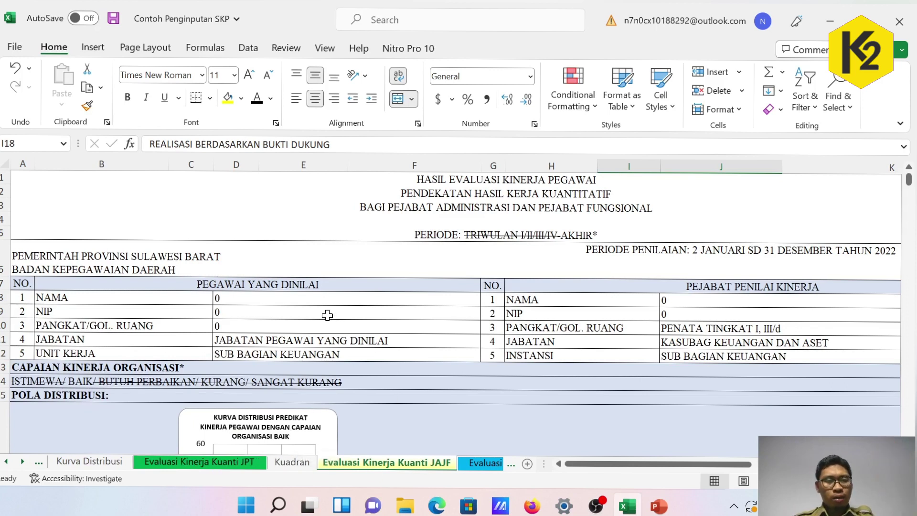
{"action": "scroll", "coordinate": [322, 324], "scroll_direction": "down", "scroll_amount": 1}
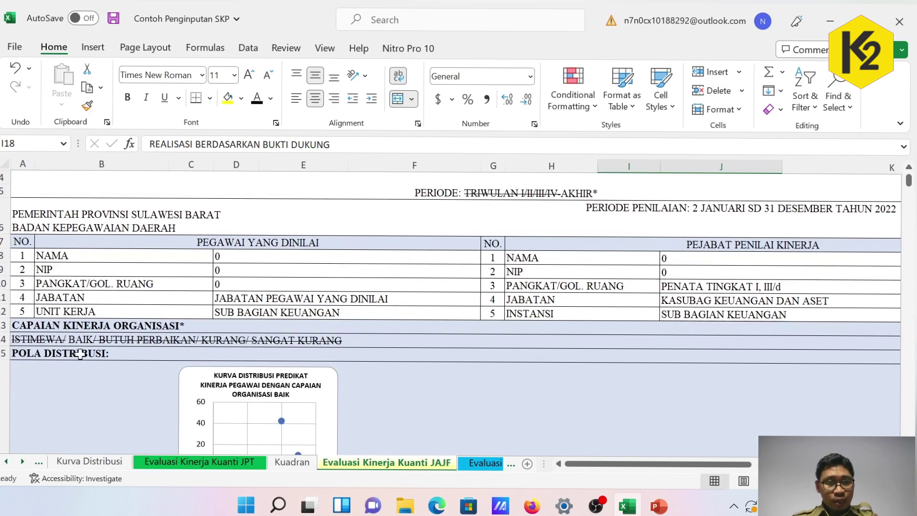
{"action": "scroll", "coordinate": [180, 354], "scroll_direction": "down", "scroll_amount": 1}
{"action": "scroll", "coordinate": [180, 353], "scroll_direction": "down", "scroll_amount": 3}
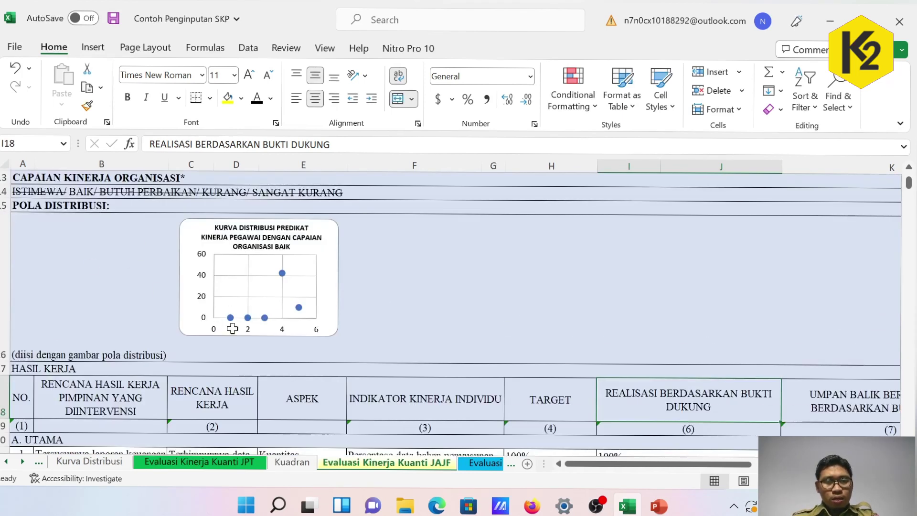
{"action": "scroll", "coordinate": [233, 335], "scroll_direction": "down", "scroll_amount": 3}
{"action": "scroll", "coordinate": [232, 341], "scroll_direction": "up", "scroll_amount": 3}
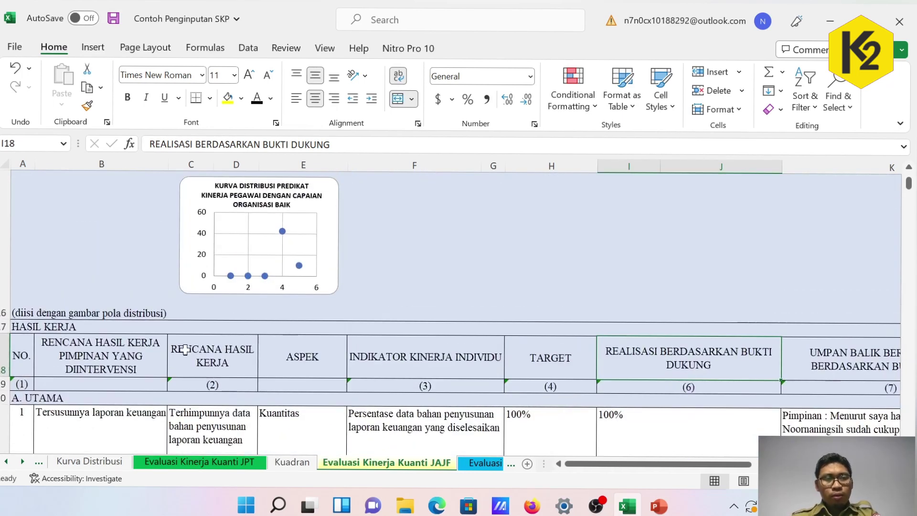
{"action": "scroll", "coordinate": [146, 338], "scroll_direction": "down", "scroll_amount": 3}
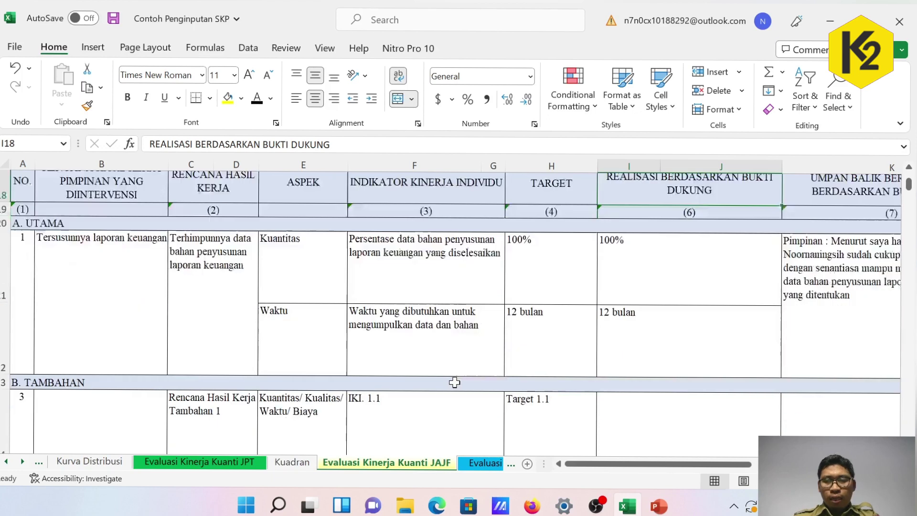
{"action": "scroll", "coordinate": [108, 285], "scroll_direction": "down", "scroll_amount": 1}
Examine the leader's intervened work plan and row 1's own work plan, aspects, indicators and targets in Hasil Kerja
{"action": "left_click", "coordinate": [107, 286]}
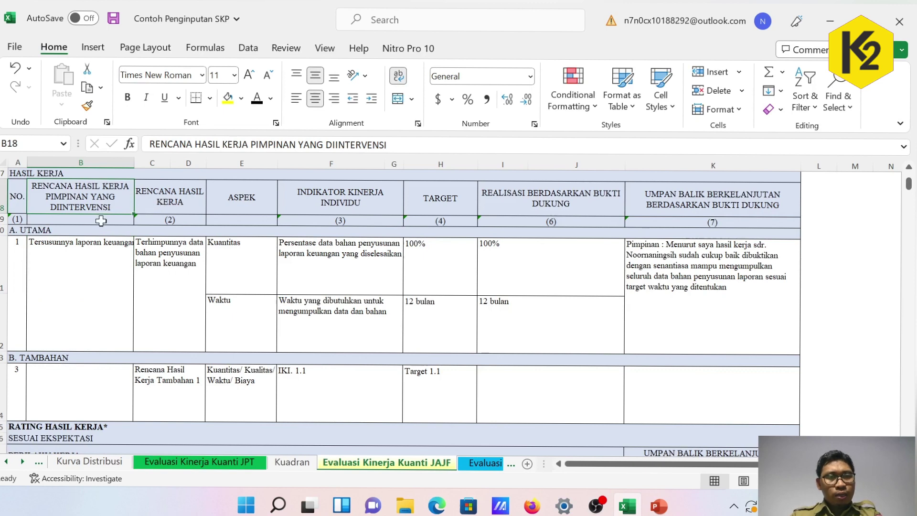
{"action": "left_click", "coordinate": [84, 289]}
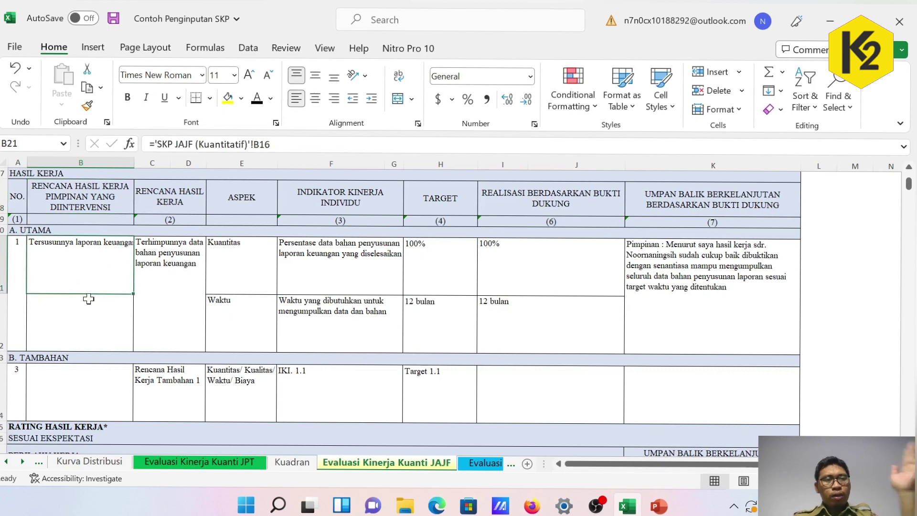
{"action": "left_click", "coordinate": [154, 280]}
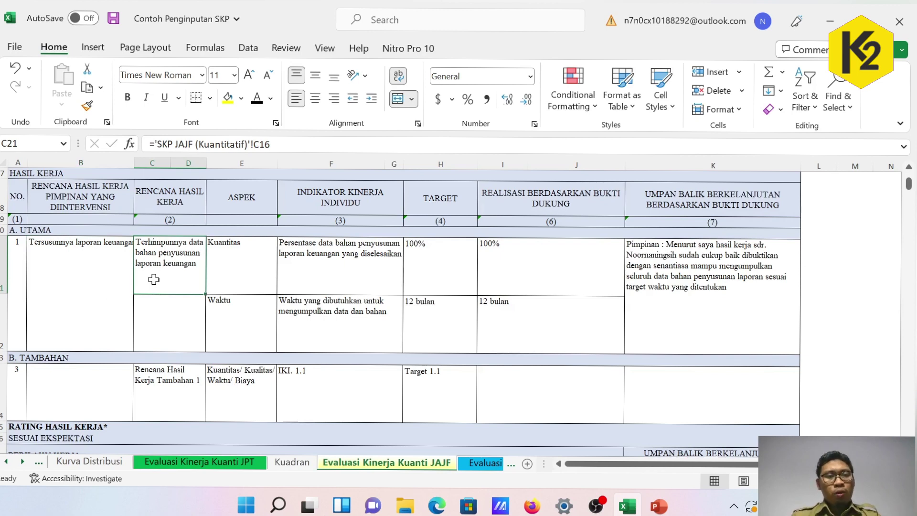
{"action": "left_click", "coordinate": [77, 274]}
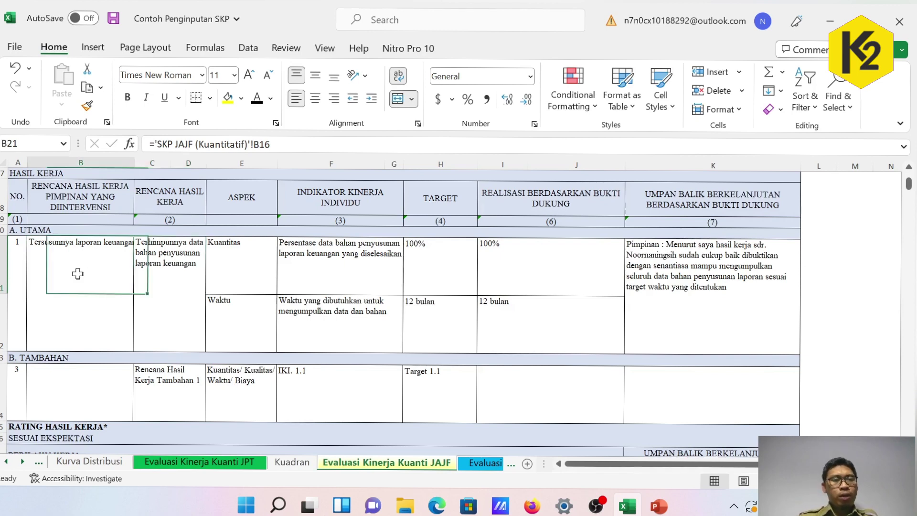
{"action": "left_click", "coordinate": [168, 274]}
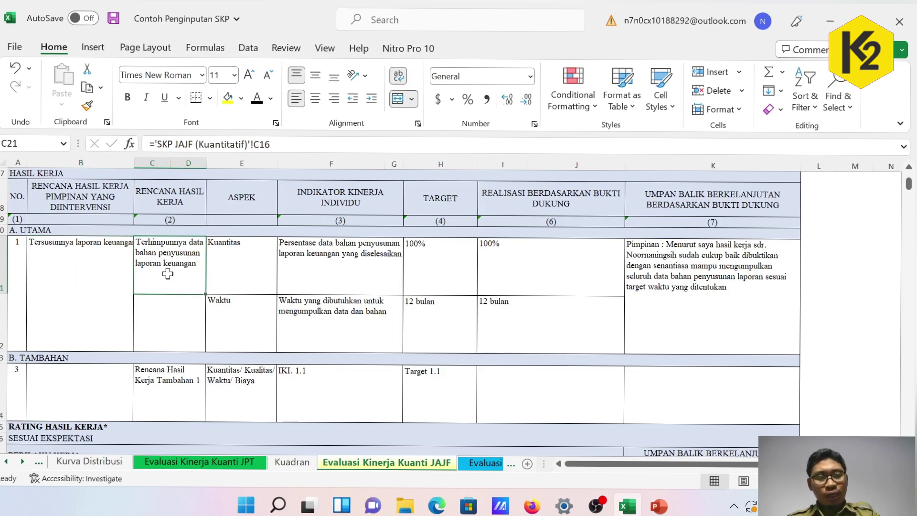
{"action": "left_click_drag", "start_coordinate": [167, 274], "coordinate": [303, 306]}
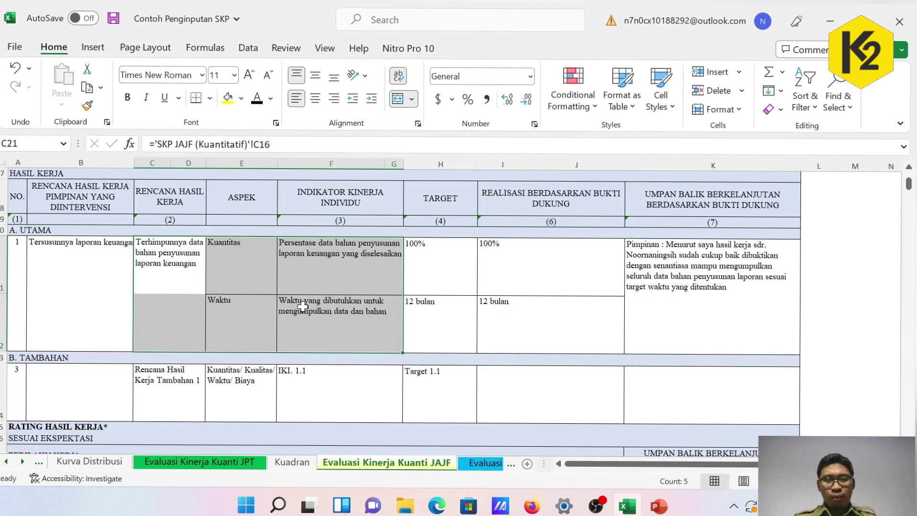
{"action": "left_click_drag", "start_coordinate": [182, 274], "coordinate": [420, 321]}
Compare row 1's Kuantitas and Waktu realisation entries with their targets, and read the leader's Umpan Balik Berkelanjutan
{"action": "left_click", "coordinate": [519, 269]}
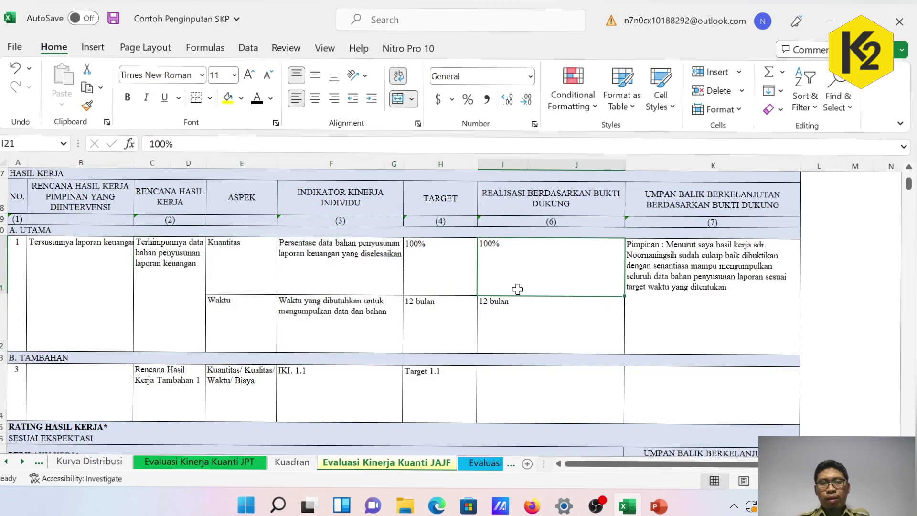
{"action": "left_click_drag", "start_coordinate": [518, 289], "coordinate": [518, 307]}
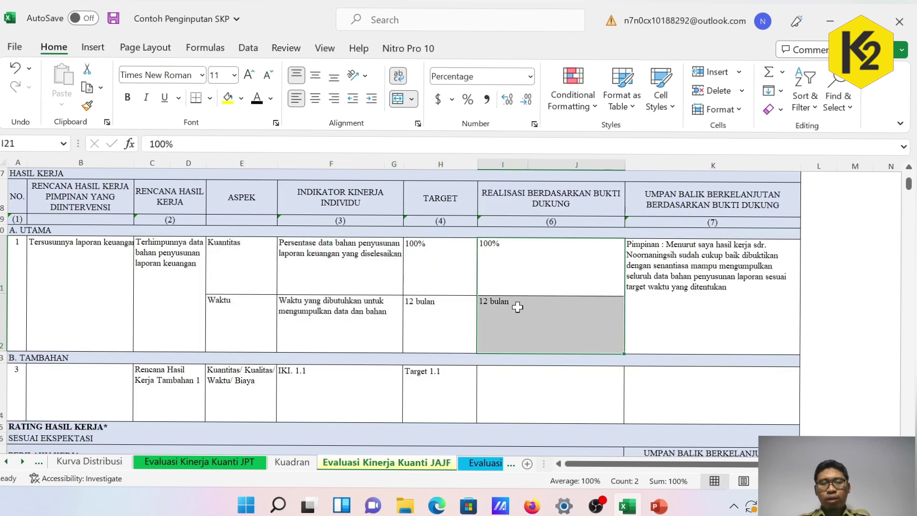
{"action": "left_click", "coordinate": [549, 277]}
{"action": "left_click", "coordinate": [454, 267]}
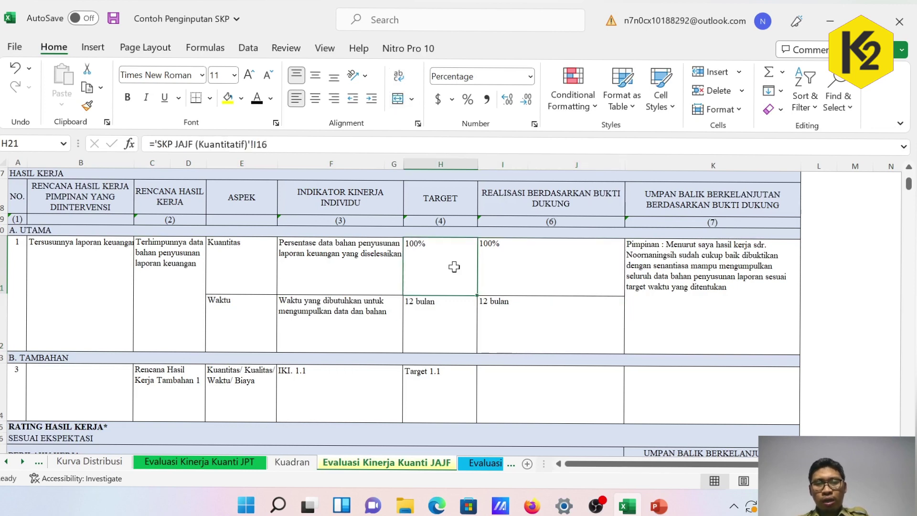
{"action": "left_click", "coordinate": [530, 321]}
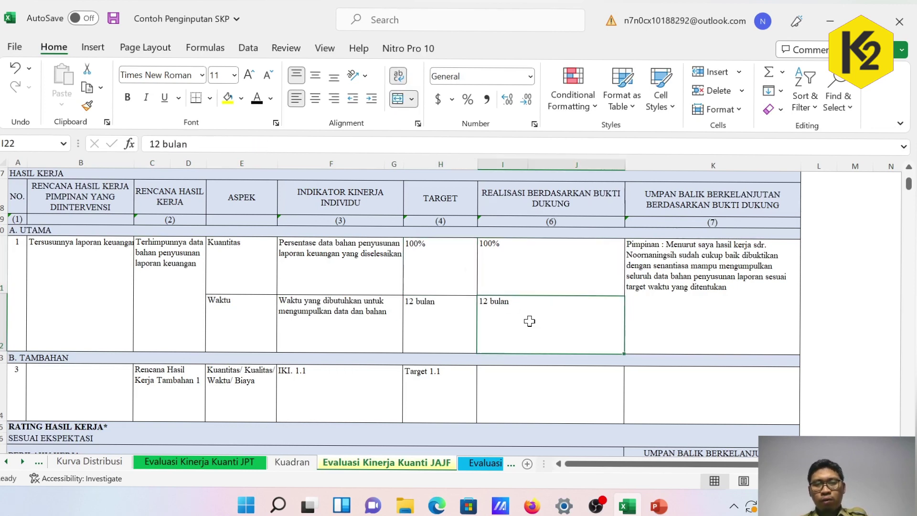
{"action": "left_click", "coordinate": [456, 324]}
{"action": "left_click", "coordinate": [562, 325]}
{"action": "left_click", "coordinate": [689, 276]}
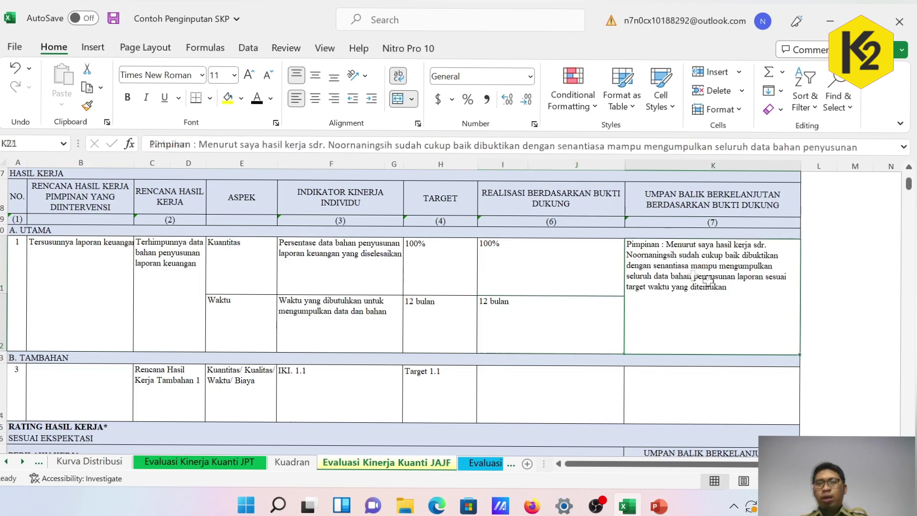
Review the Hasil Kerja table against the Pola Distribusi section and the leader's feedback, down to Rating Hasil Kerja
{"action": "scroll", "coordinate": [721, 285], "scroll_direction": "up", "scroll_amount": 2}
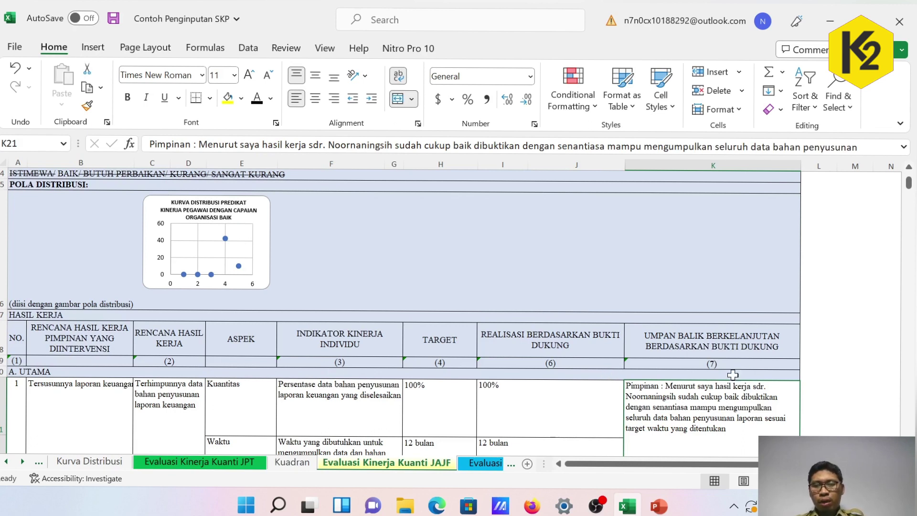
{"action": "scroll", "coordinate": [631, 383], "scroll_direction": "down", "scroll_amount": 2}
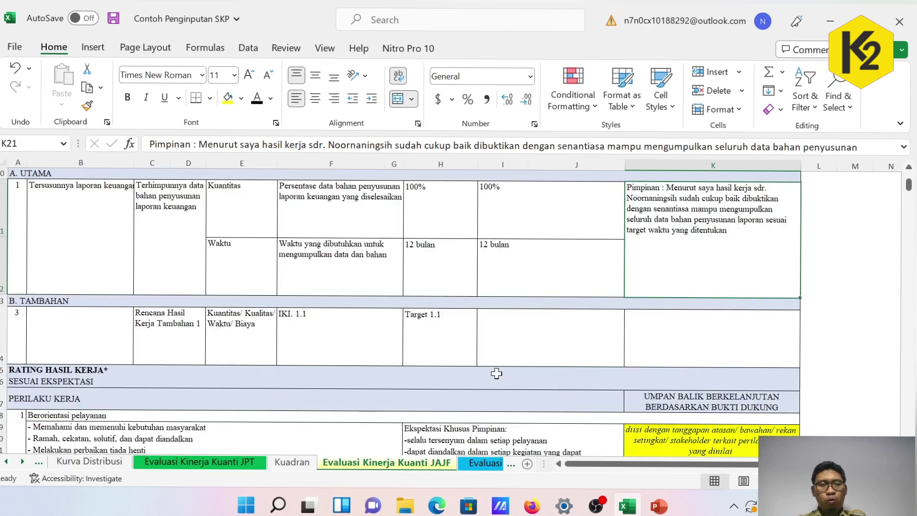
{"action": "scroll", "coordinate": [497, 373], "scroll_direction": "up", "scroll_amount": 1}
{"action": "scroll", "coordinate": [497, 374], "scroll_direction": "down", "scroll_amount": 2}
{"action": "scroll", "coordinate": [497, 373], "scroll_direction": "up", "scroll_amount": 3}
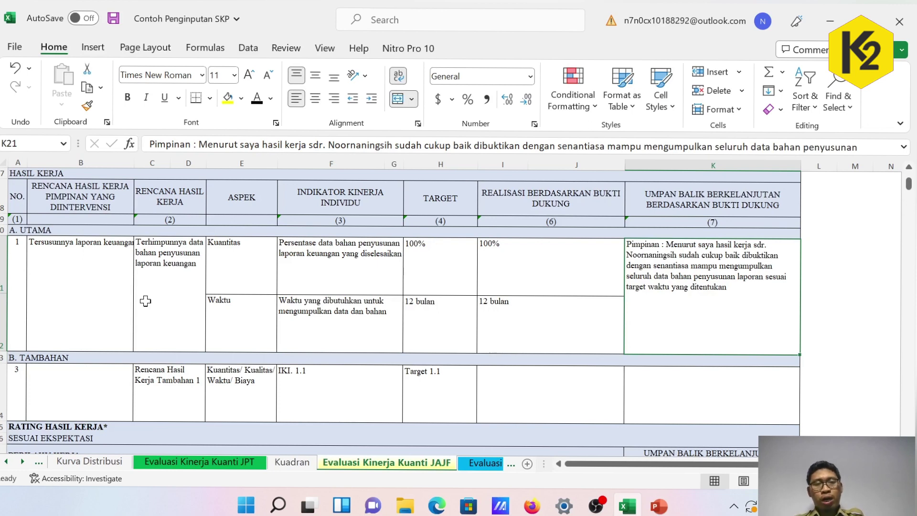
Look over the Perilaku Kerja section from Berorientasi pelayanan through Kolaboratif to the rating and predikat rows
{"action": "scroll", "coordinate": [297, 359], "scroll_direction": "down", "scroll_amount": 2}
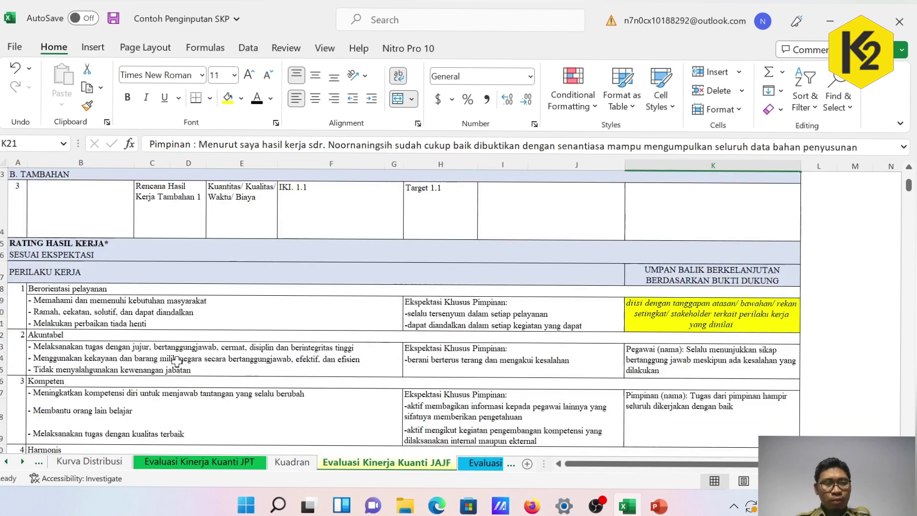
{"action": "scroll", "coordinate": [384, 335], "scroll_direction": "down", "scroll_amount": 6}
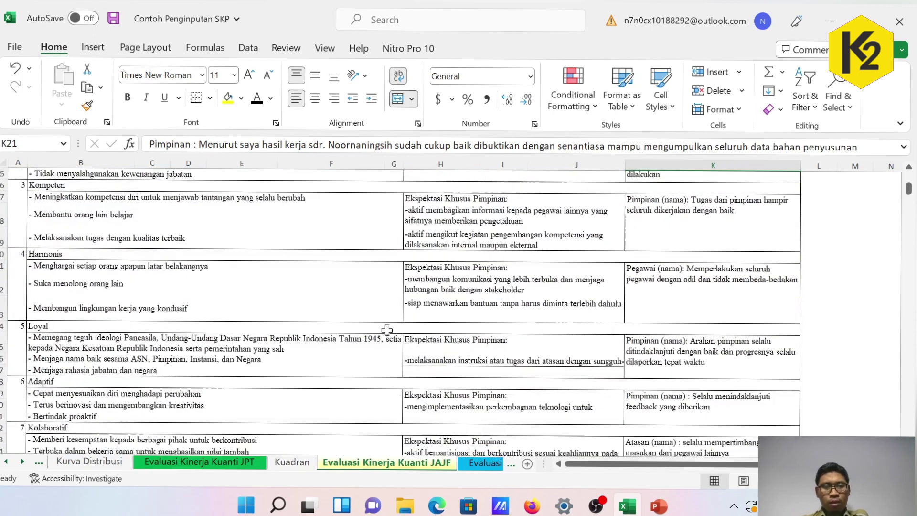
{"action": "scroll", "coordinate": [383, 334], "scroll_direction": "down", "scroll_amount": 2}
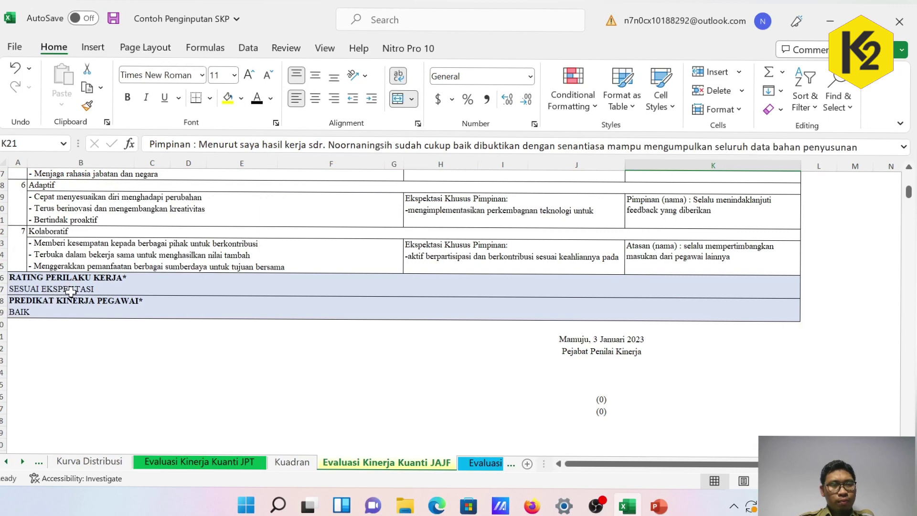
Choose SESUAI EKSPEKTASI as the Rating Hasil Kerja in A26
{"action": "scroll", "coordinate": [71, 290], "scroll_direction": "up", "scroll_amount": 10}
{"action": "left_click", "coordinate": [143, 381]}
{"action": "left_click", "coordinate": [210, 382]}
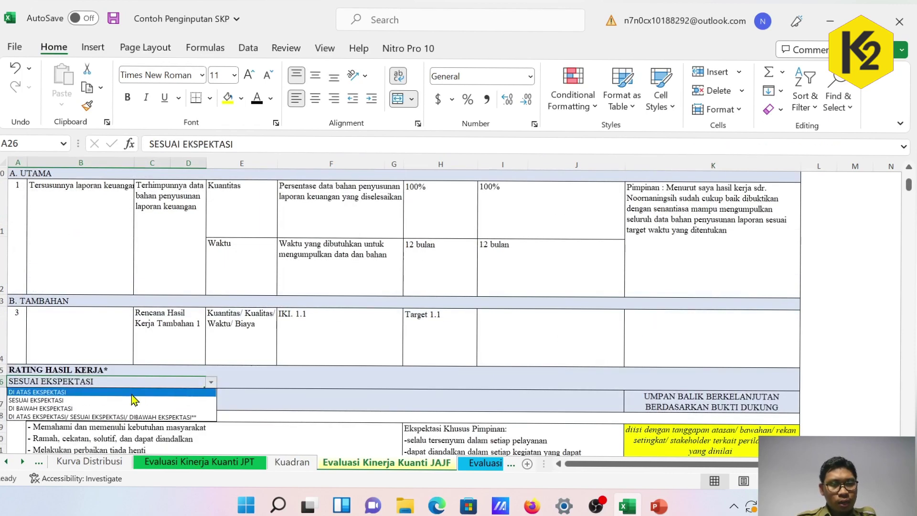
{"action": "left_click", "coordinate": [105, 400]}
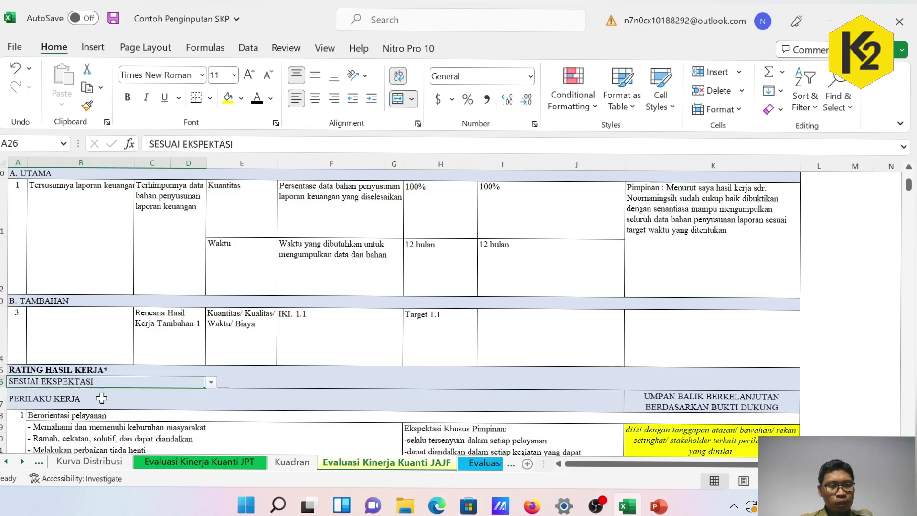
{"action": "left_click", "coordinate": [211, 382]}
{"action": "left_click", "coordinate": [149, 401]}
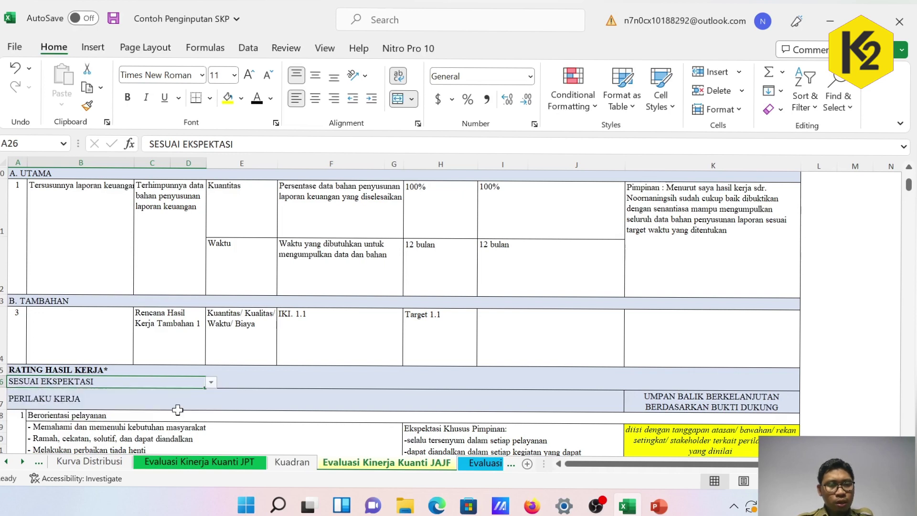
Compare the Rating Perilaku Kerja entry in A57 with the Predikat Kinerja Pegawai formula in A59
{"action": "scroll", "coordinate": [162, 406], "scroll_direction": "down", "scroll_amount": 15}
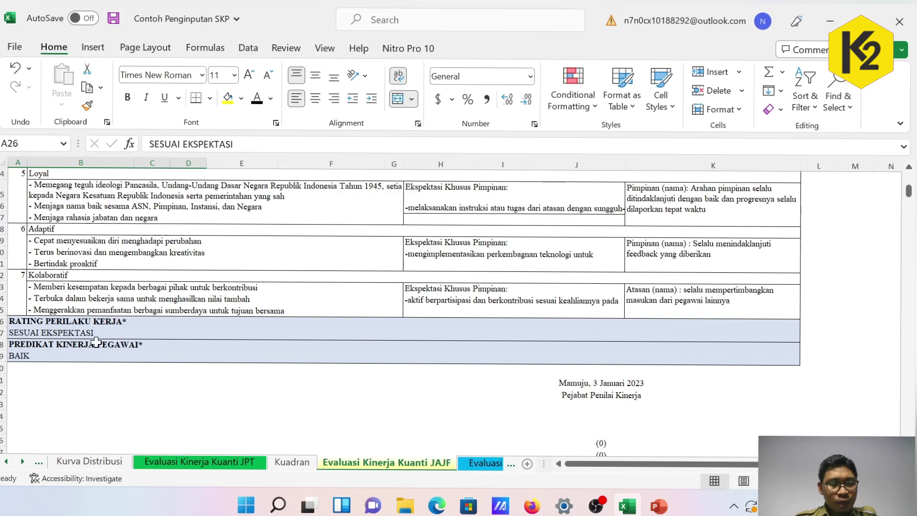
{"action": "left_click", "coordinate": [202, 334]}
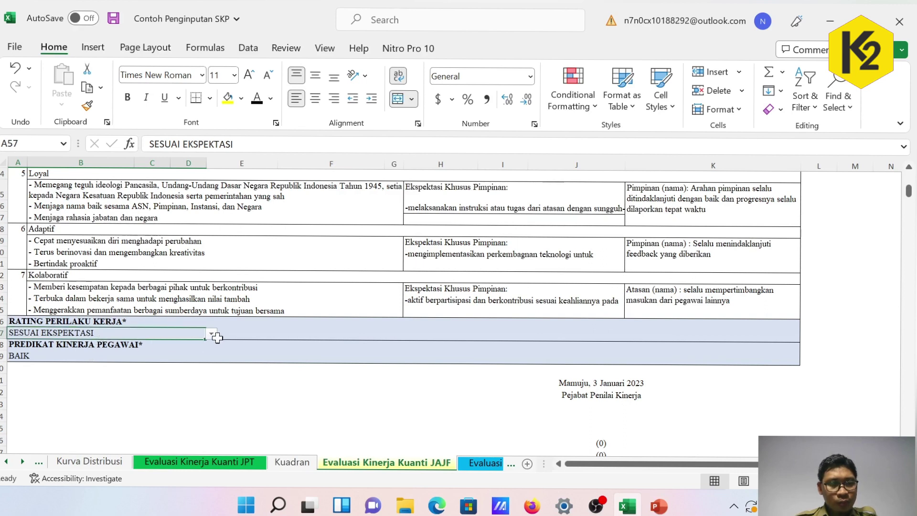
{"action": "left_click", "coordinate": [33, 356]}
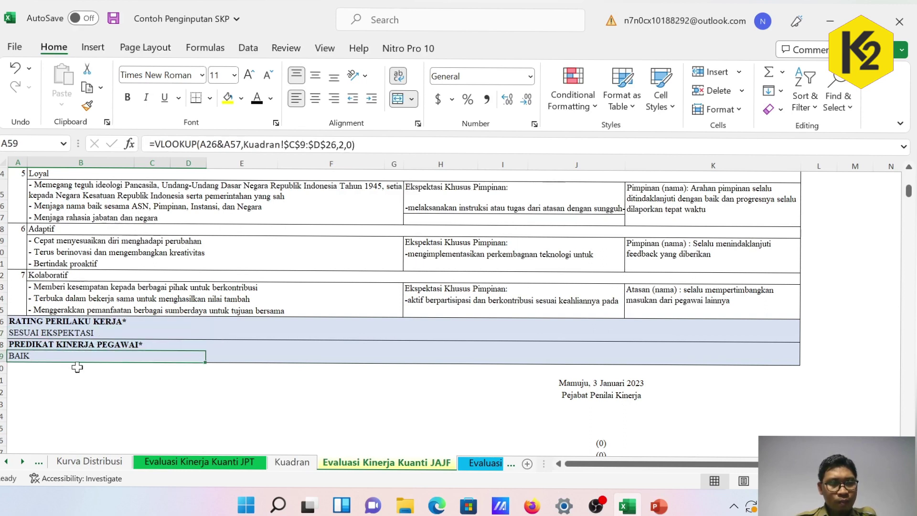
{"action": "left_click", "coordinate": [137, 335]}
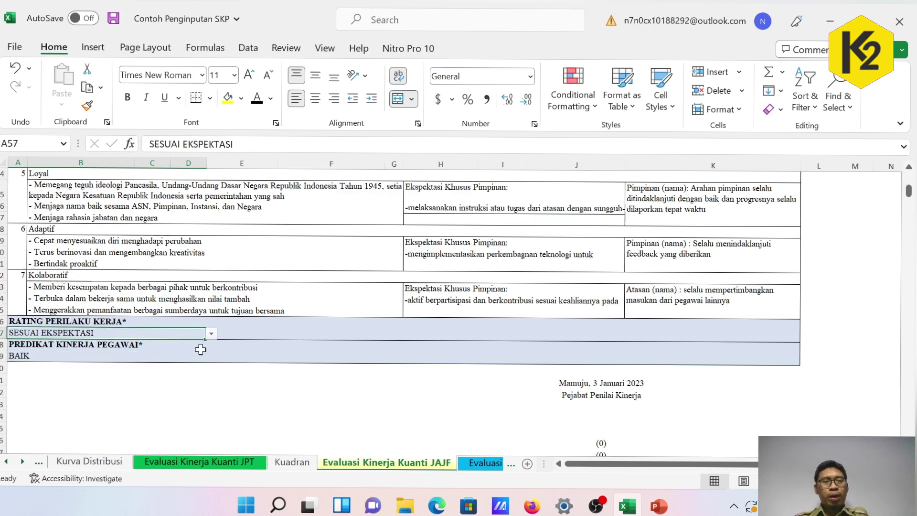
{"action": "left_click", "coordinate": [122, 359]}
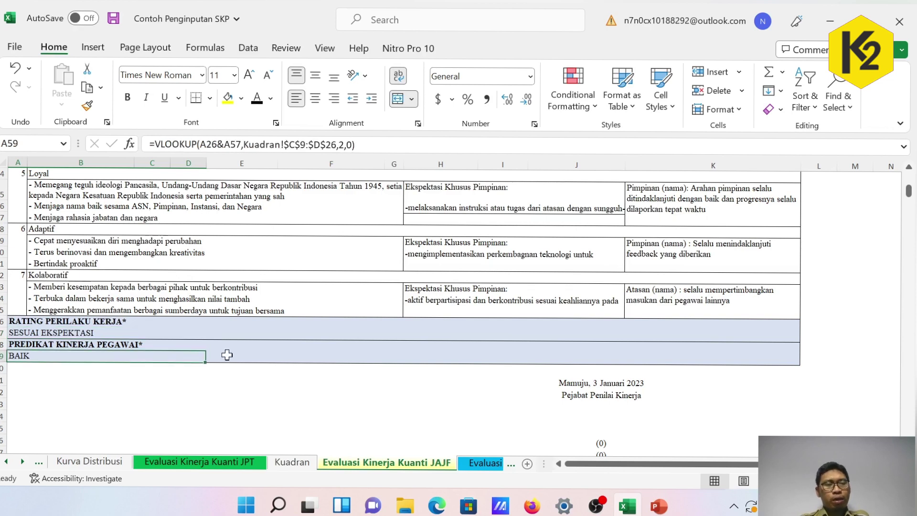
{"action": "left_click", "coordinate": [202, 333]}
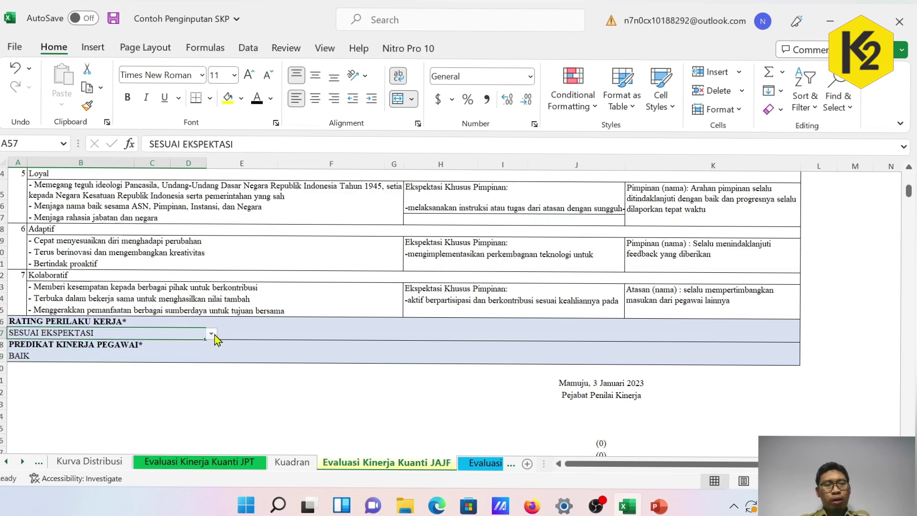
{"action": "left_click", "coordinate": [205, 356]}
Set the Rating Hasil Kerja in A26 to DI BAWAH EKSPEKTASI
{"action": "scroll", "coordinate": [136, 387], "scroll_direction": "up", "scroll_amount": 5}
{"action": "left_click", "coordinate": [122, 382]}
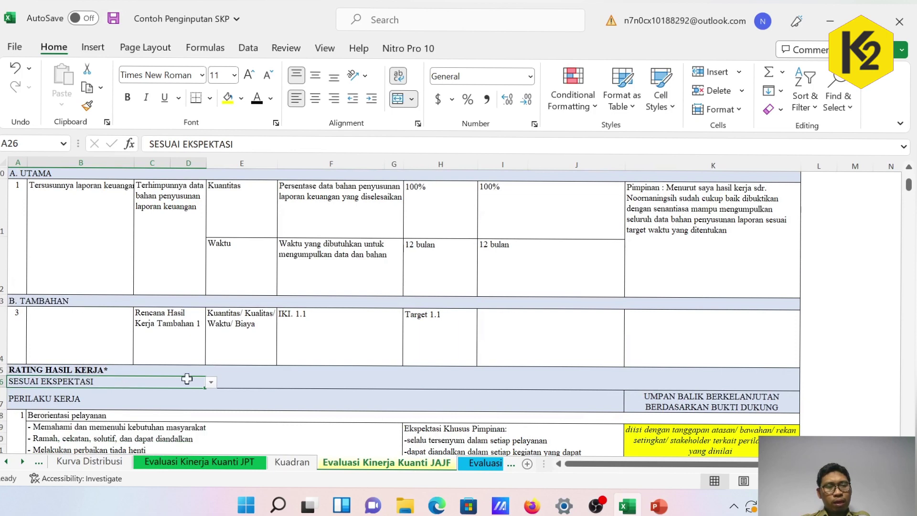
{"action": "left_click", "coordinate": [211, 382]}
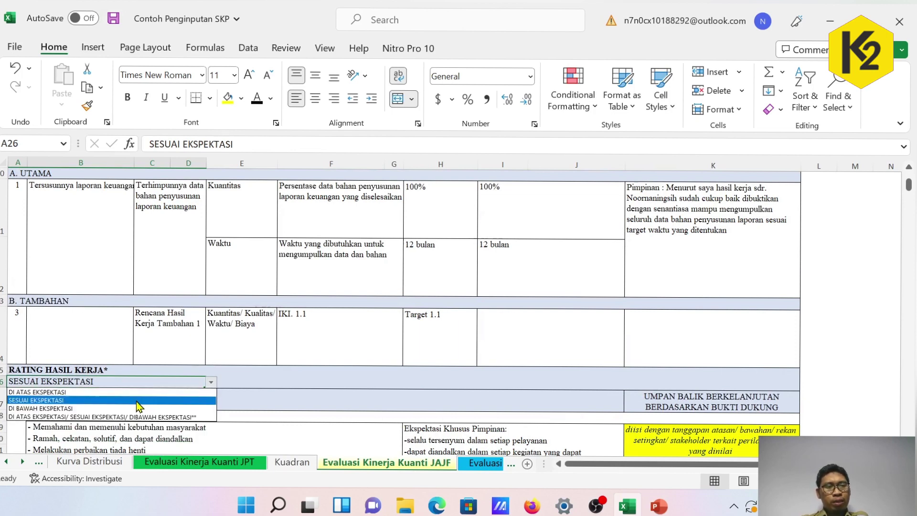
{"action": "left_click", "coordinate": [133, 409]}
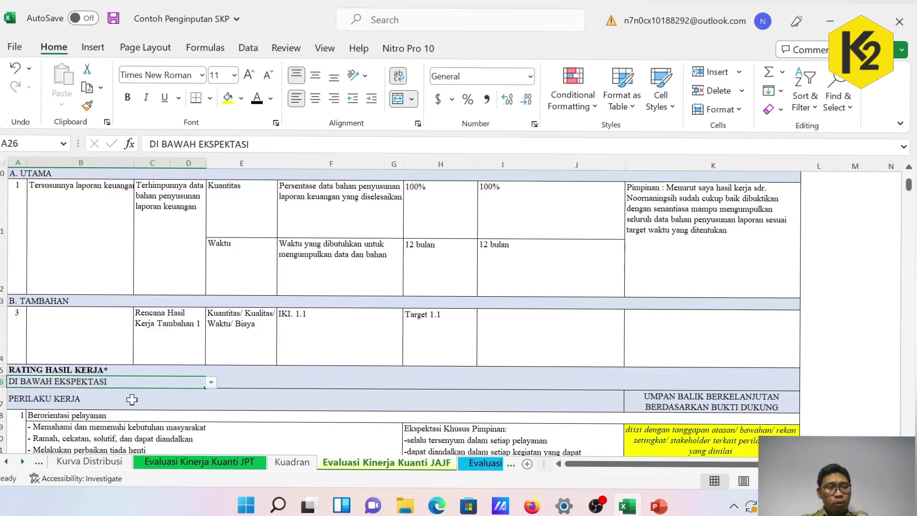
{"action": "scroll", "coordinate": [132, 395], "scroll_direction": "down", "scroll_amount": 7}
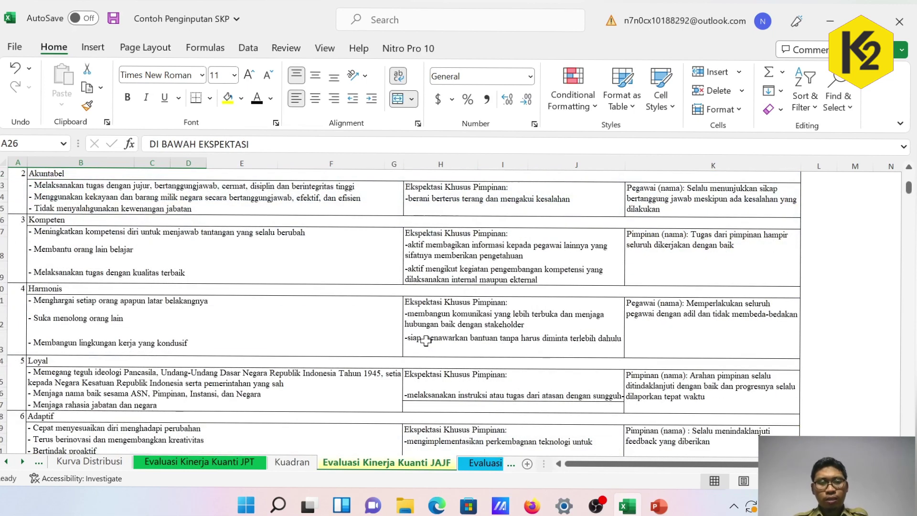
Open the Dok. Evaluasi Kinerja Pegawai sheet and highlight the Pegawai yang Dinilai data in D15:D19
{"action": "left_click", "coordinate": [23, 462]}
{"action": "left_click", "coordinate": [22, 461]}
{"action": "left_click", "coordinate": [23, 462]}
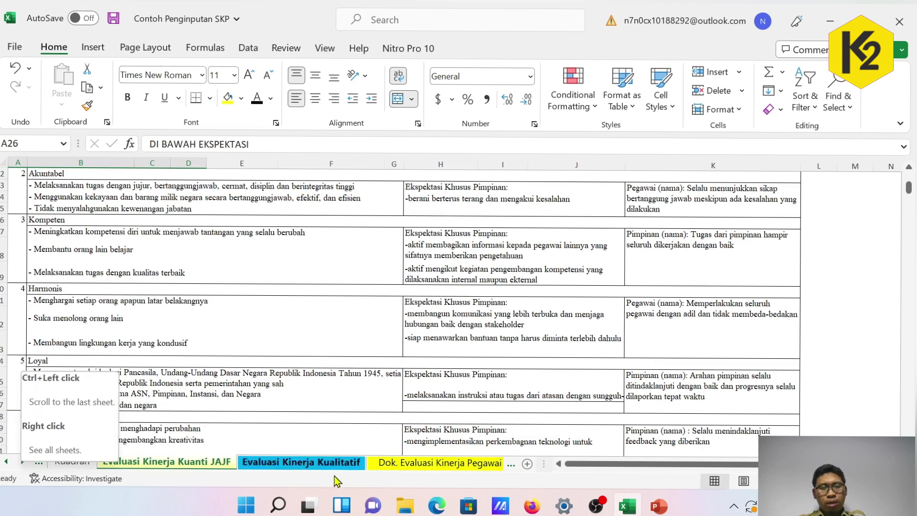
{"action": "left_click", "coordinate": [413, 464]}
{"action": "scroll", "coordinate": [398, 371], "scroll_direction": "up", "scroll_amount": 4}
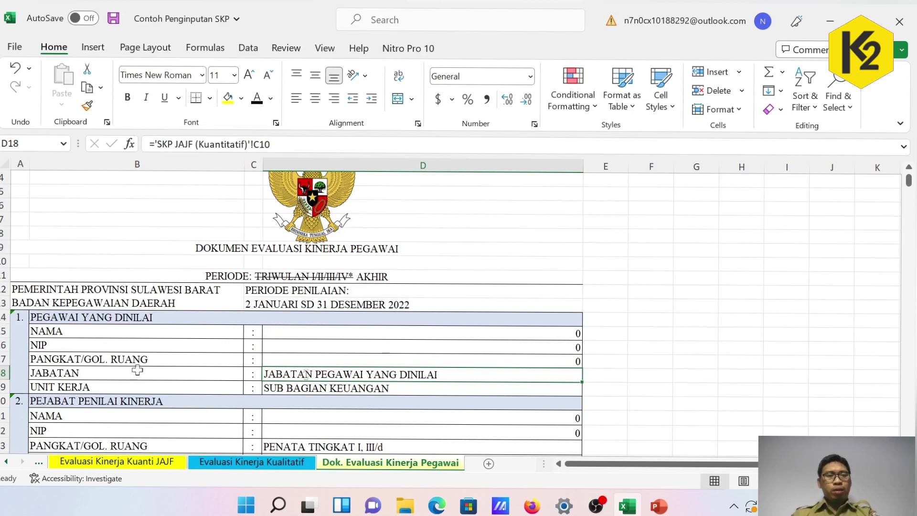
{"action": "left_click_drag", "start_coordinate": [309, 337], "coordinate": [316, 388]}
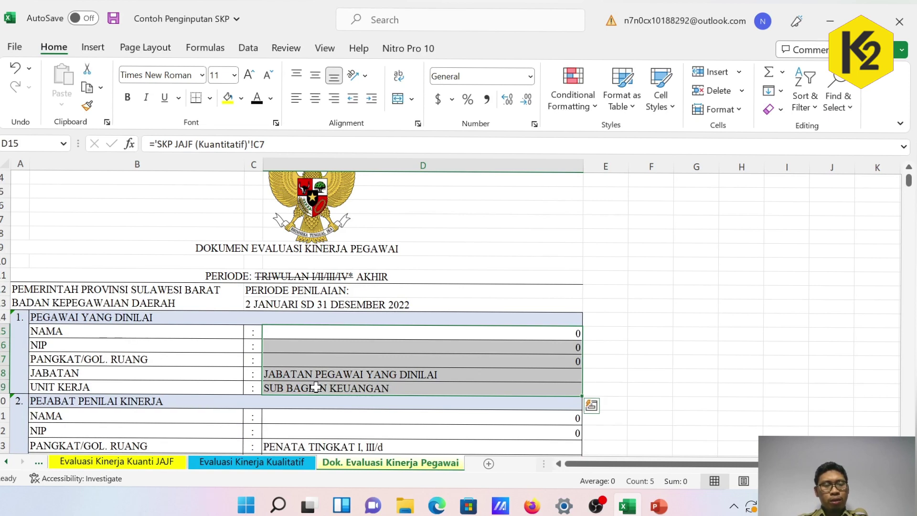
Highlight the Pejabat Penilai Kinerja data in D21:D25 and the Atasan Pejabat Penilai Kinerja data in D27:D31
{"action": "scroll", "coordinate": [316, 388], "scroll_direction": "down", "scroll_amount": 3}
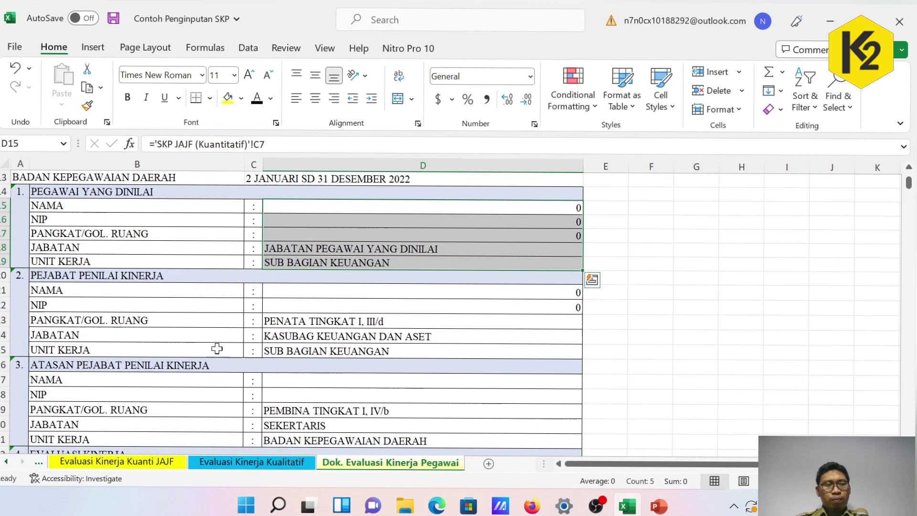
{"action": "scroll", "coordinate": [236, 347], "scroll_direction": "down", "scroll_amount": 1}
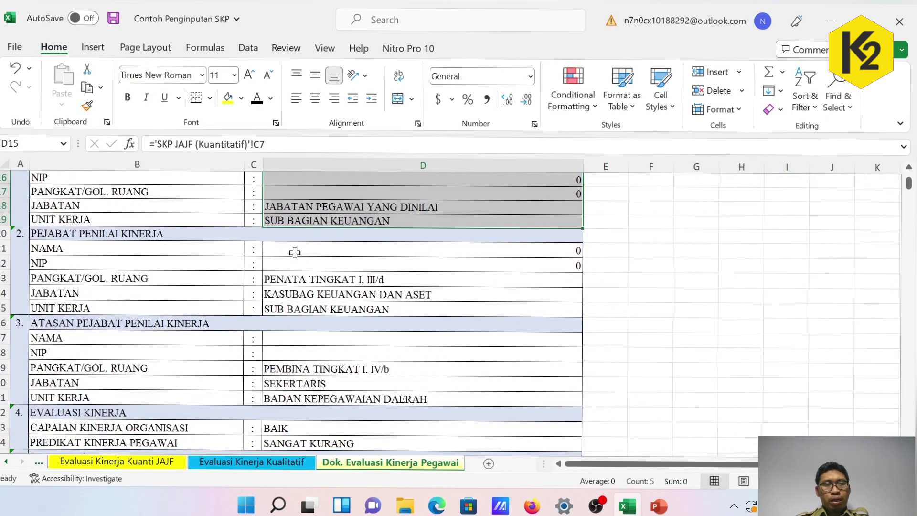
{"action": "left_click_drag", "start_coordinate": [295, 252], "coordinate": [303, 311]}
{"action": "scroll", "coordinate": [239, 317], "scroll_direction": "down", "scroll_amount": 1}
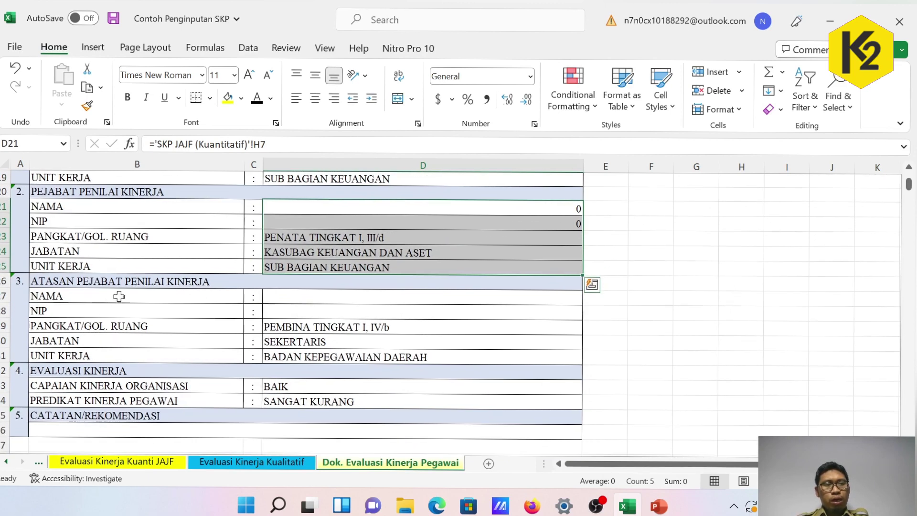
{"action": "left_click", "coordinate": [337, 299]}
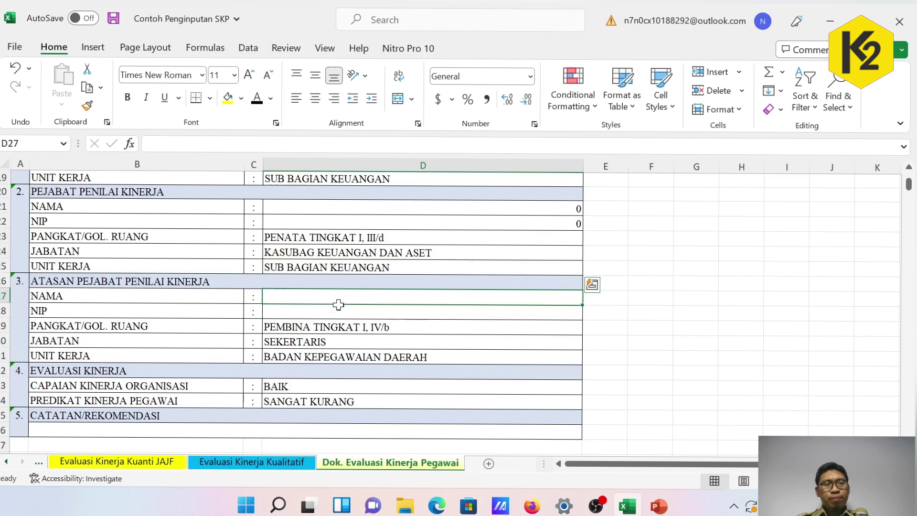
{"action": "left_click_drag", "start_coordinate": [338, 305], "coordinate": [335, 357]}
{"action": "scroll", "coordinate": [335, 359], "scroll_direction": "down", "scroll_amount": 1}
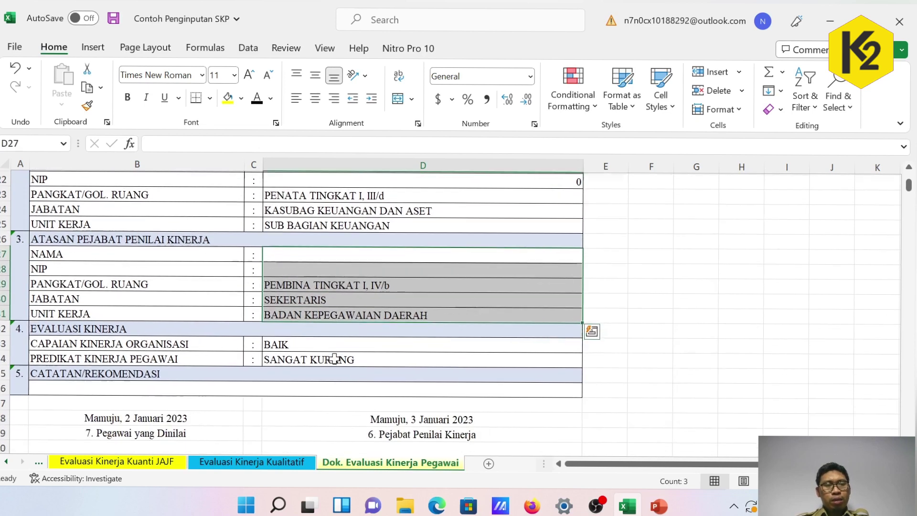
Review the Evaluasi Kinerja, Catatan/Rekomendasi and signature sections, and return to the document's title and assessment period
{"action": "scroll", "coordinate": [333, 359], "scroll_direction": "up", "scroll_amount": 1}
{"action": "scroll", "coordinate": [331, 359], "scroll_direction": "up", "scroll_amount": 4}
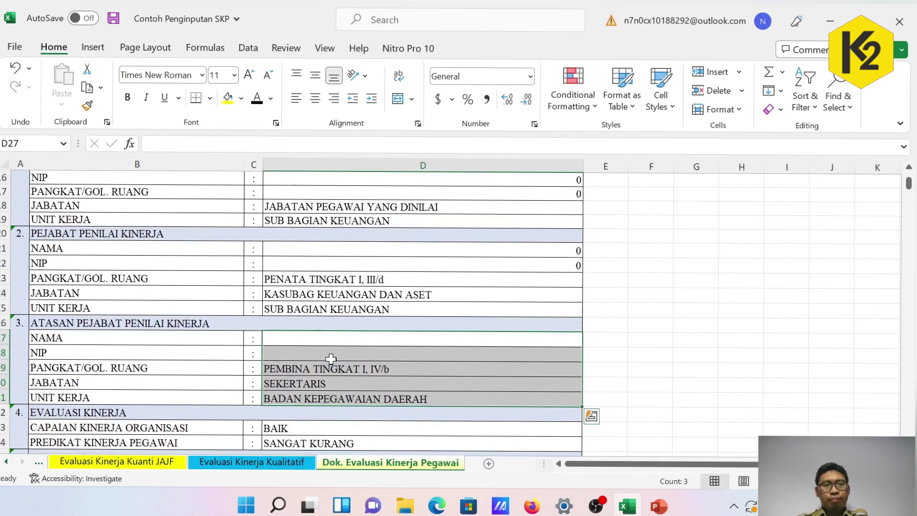
{"action": "scroll", "coordinate": [331, 359], "scroll_direction": "down", "scroll_amount": 3}
{"action": "scroll", "coordinate": [330, 359], "scroll_direction": "down", "scroll_amount": 3}
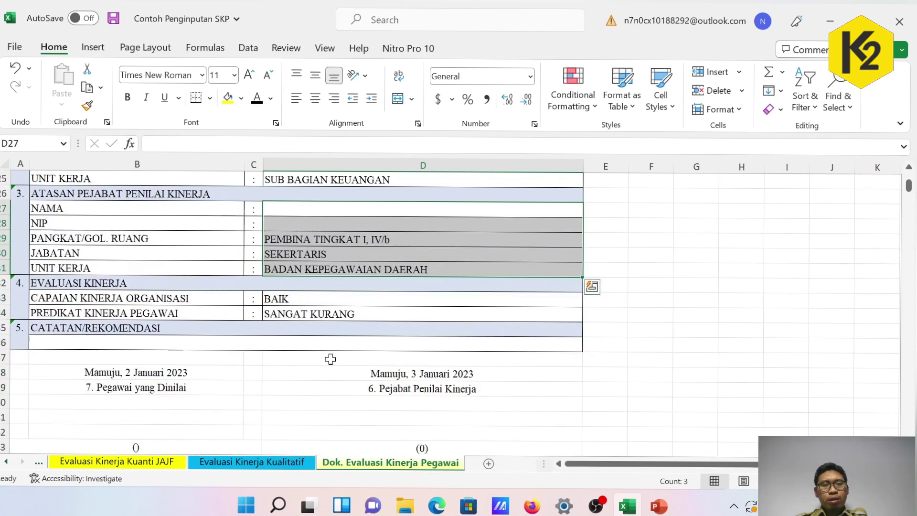
{"action": "scroll", "coordinate": [286, 348], "scroll_direction": "down", "scroll_amount": 3}
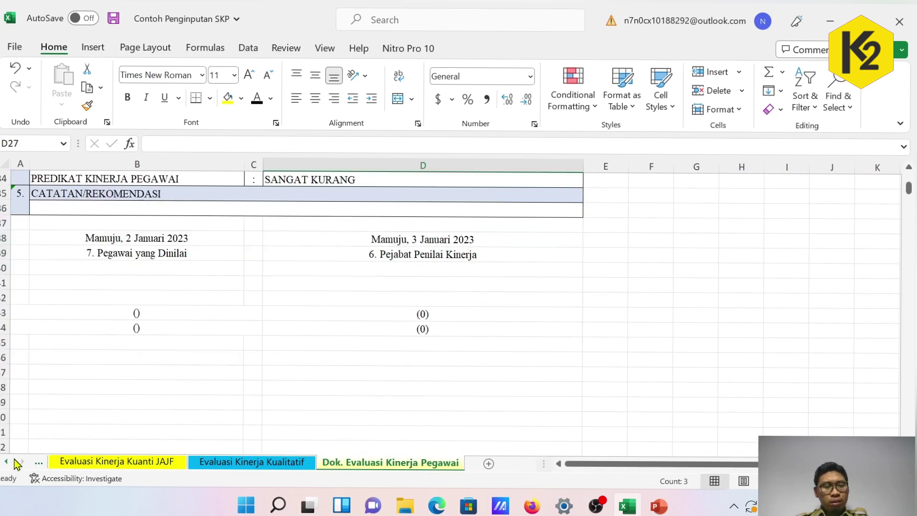
{"action": "scroll", "coordinate": [462, 372], "scroll_direction": "up", "scroll_amount": 9}
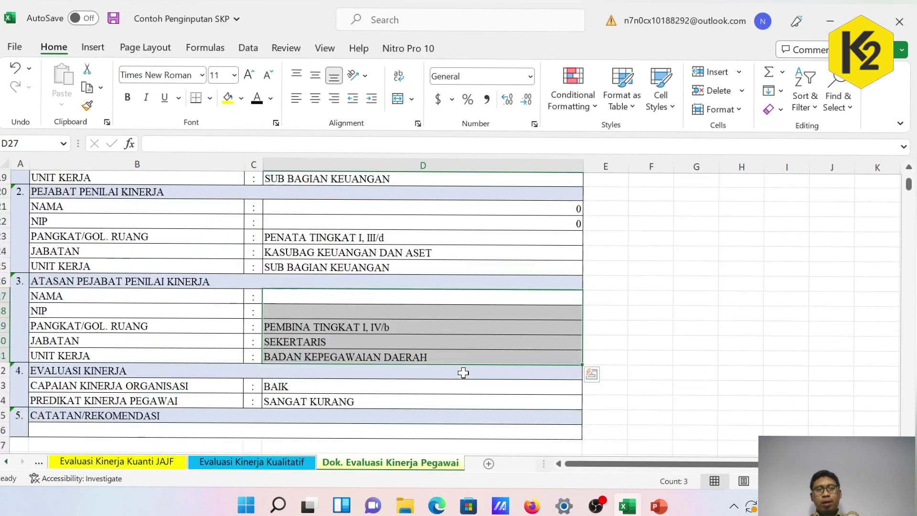
{"action": "scroll", "coordinate": [315, 351], "scroll_direction": "up", "scroll_amount": 2}
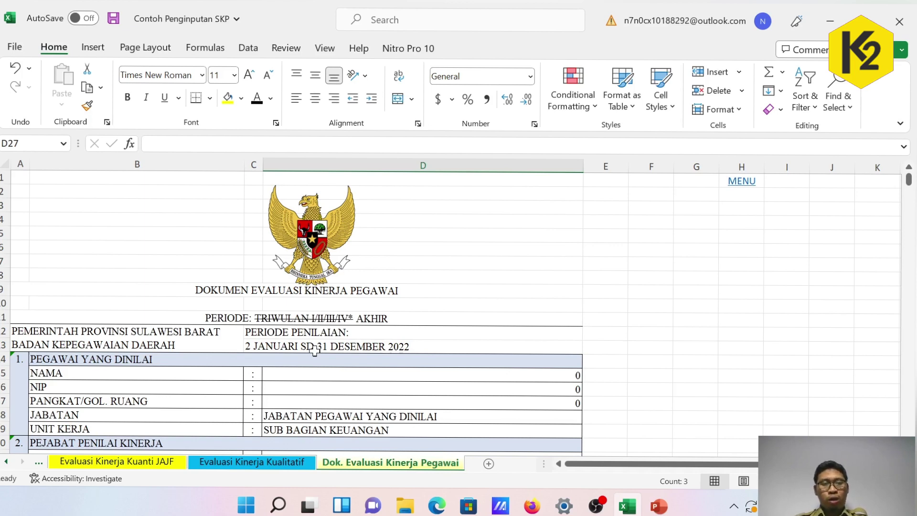
Browse back through the workbook's sheets to the MPH 2 tingkat (2) and SKP JAJF sheets
{"action": "left_click", "coordinate": [6, 462]}
{"action": "left_click", "coordinate": [6, 462]}
{"action": "left_click", "coordinate": [6, 462]}
{"action": "left_click", "coordinate": [6, 462]}
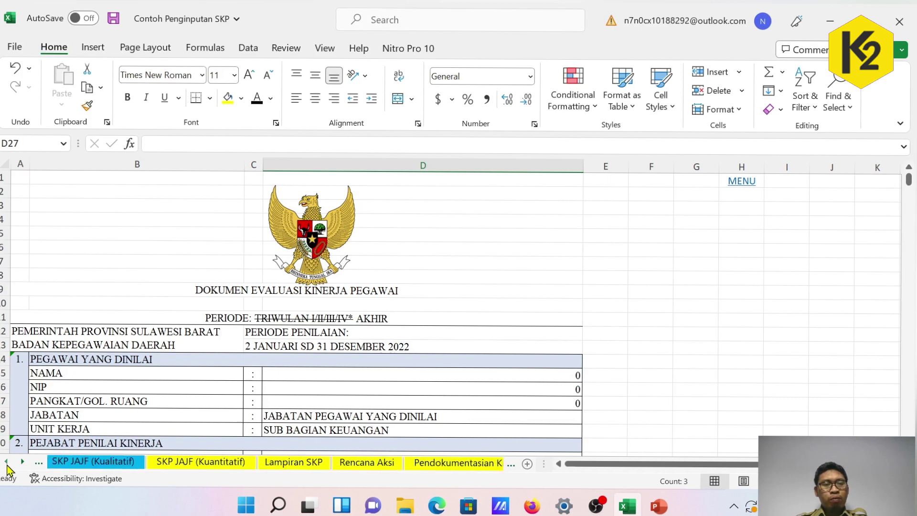
{"action": "left_click", "coordinate": [6, 461]}
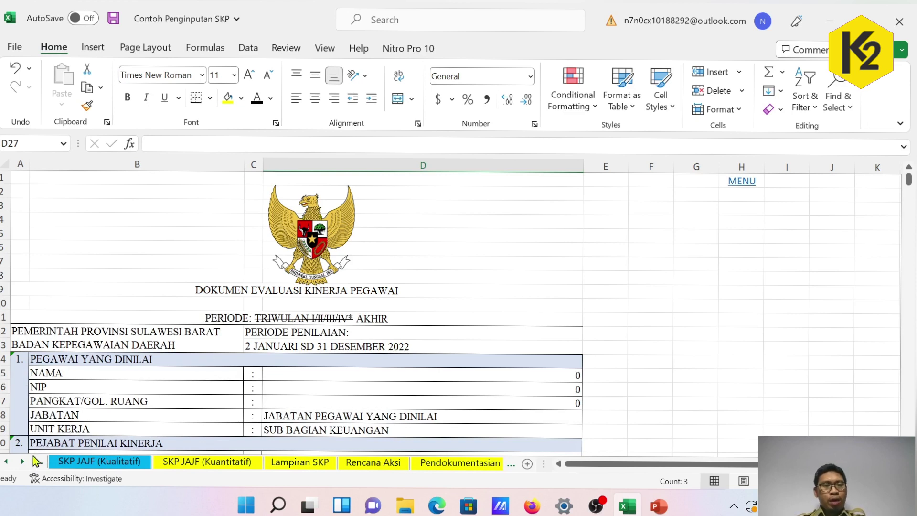
{"action": "left_click", "coordinate": [6, 462]}
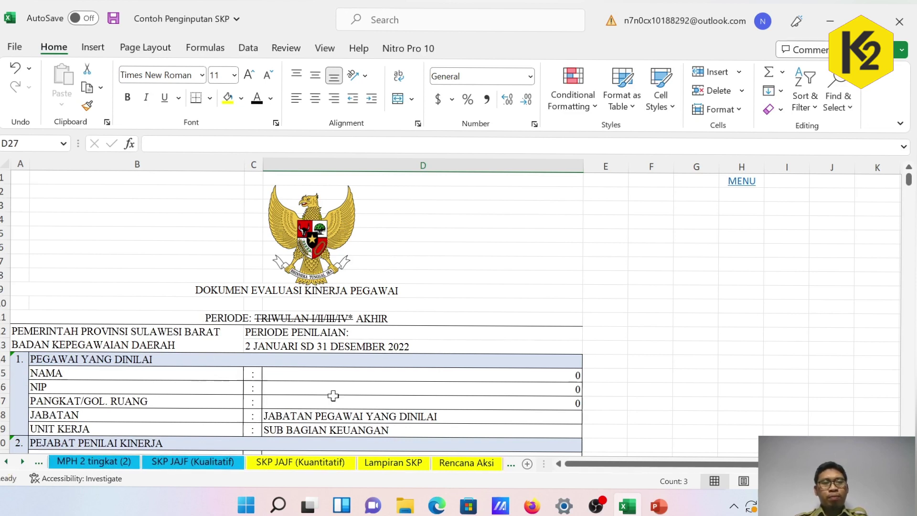